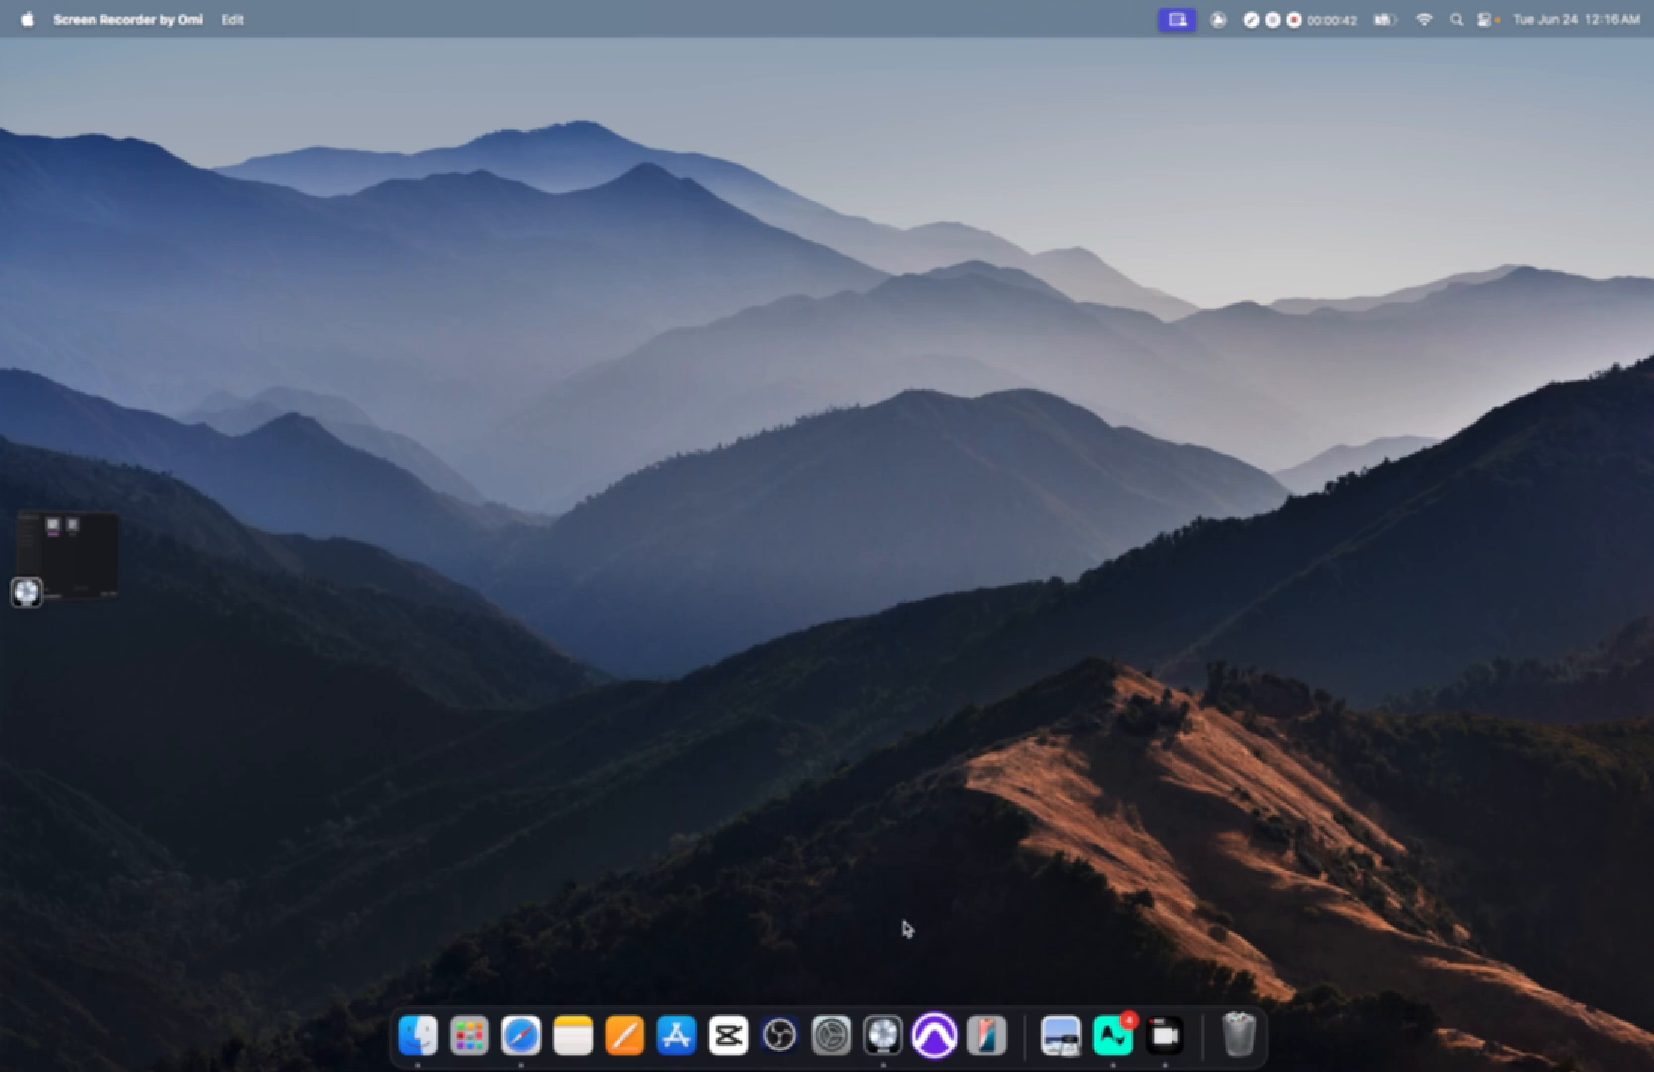
Step: Switch to Logic Pro and look through the Tutorials, Live Loops Grids and Recent project categories, including the 90's Vibe project
{"action": "left_click", "coordinate": [892, 1032]}
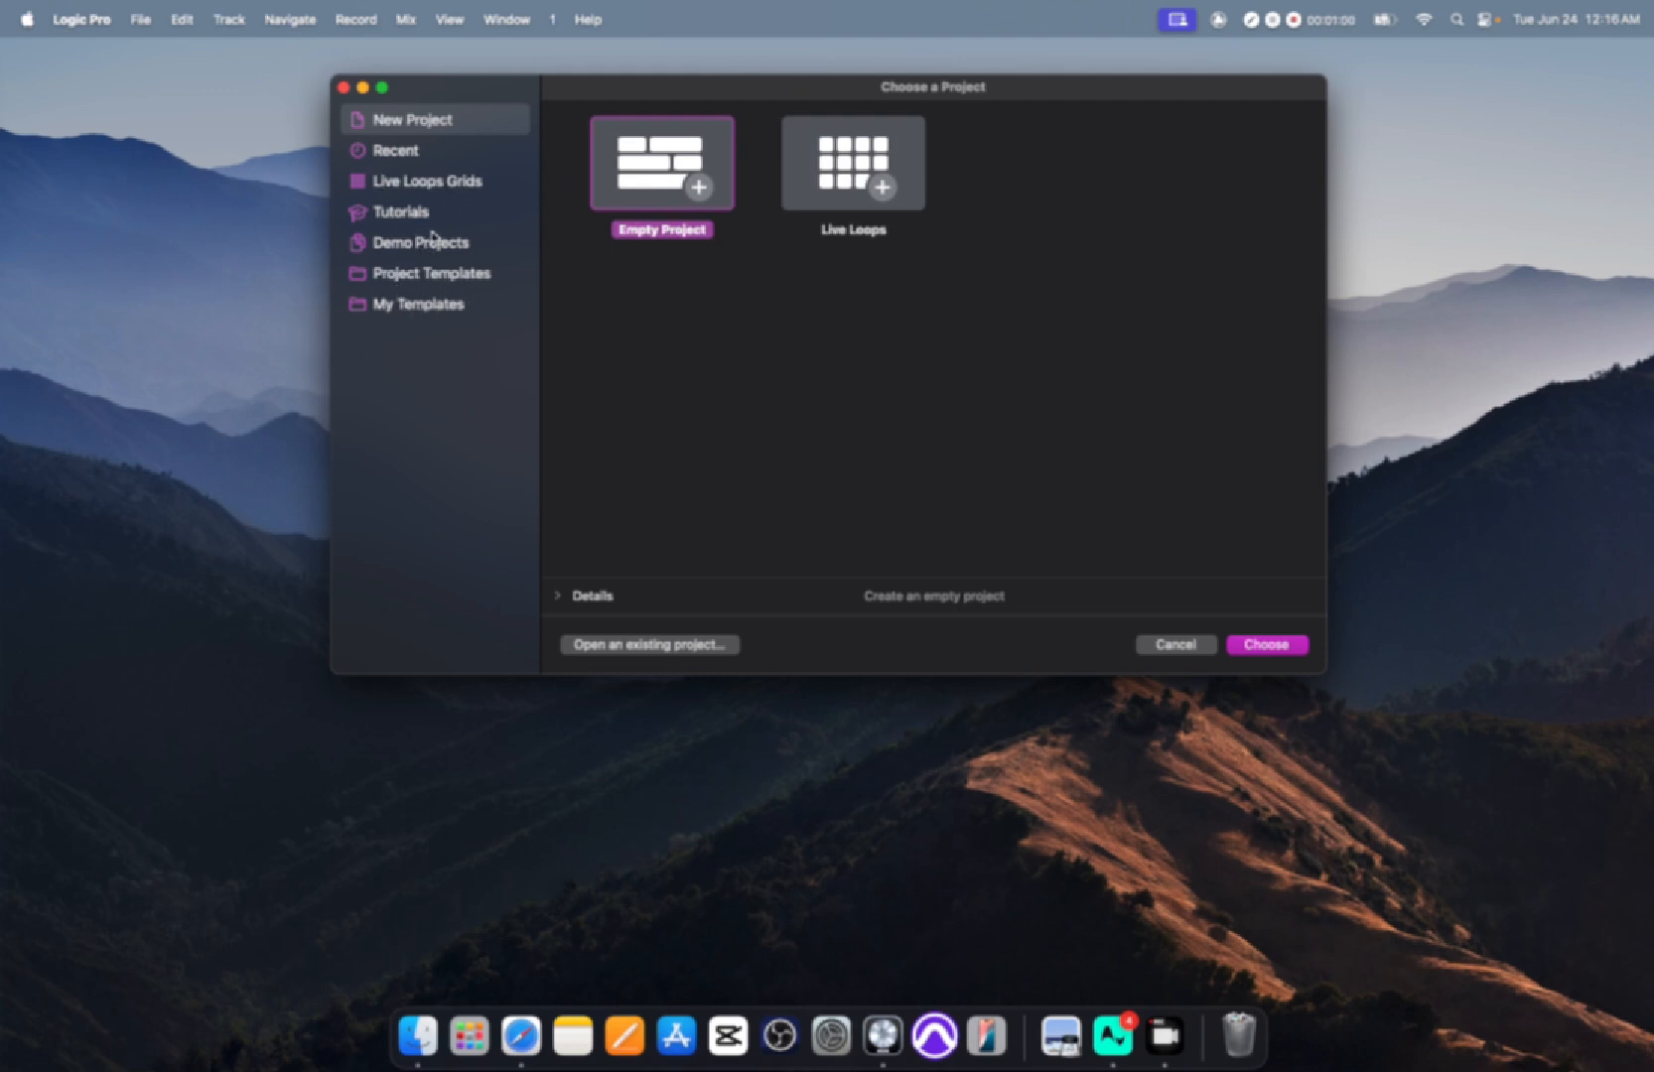
{"action": "left_click", "coordinate": [400, 212]}
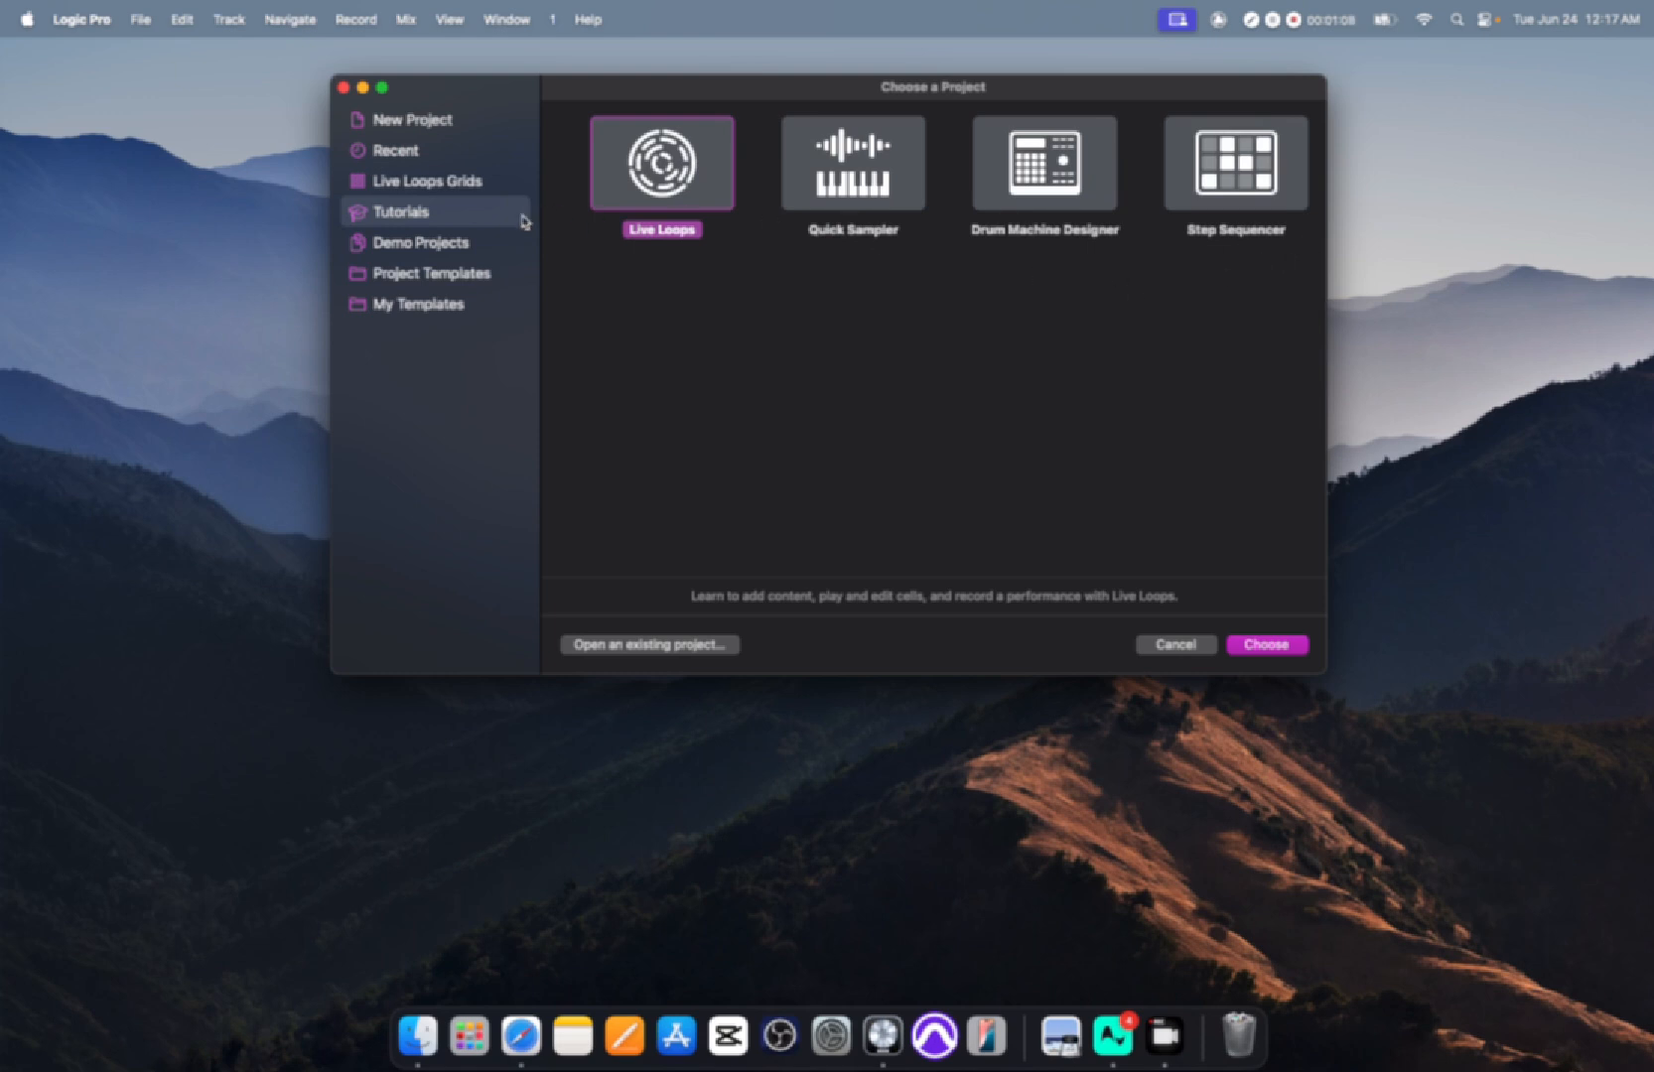
{"action": "left_click", "coordinate": [468, 182]}
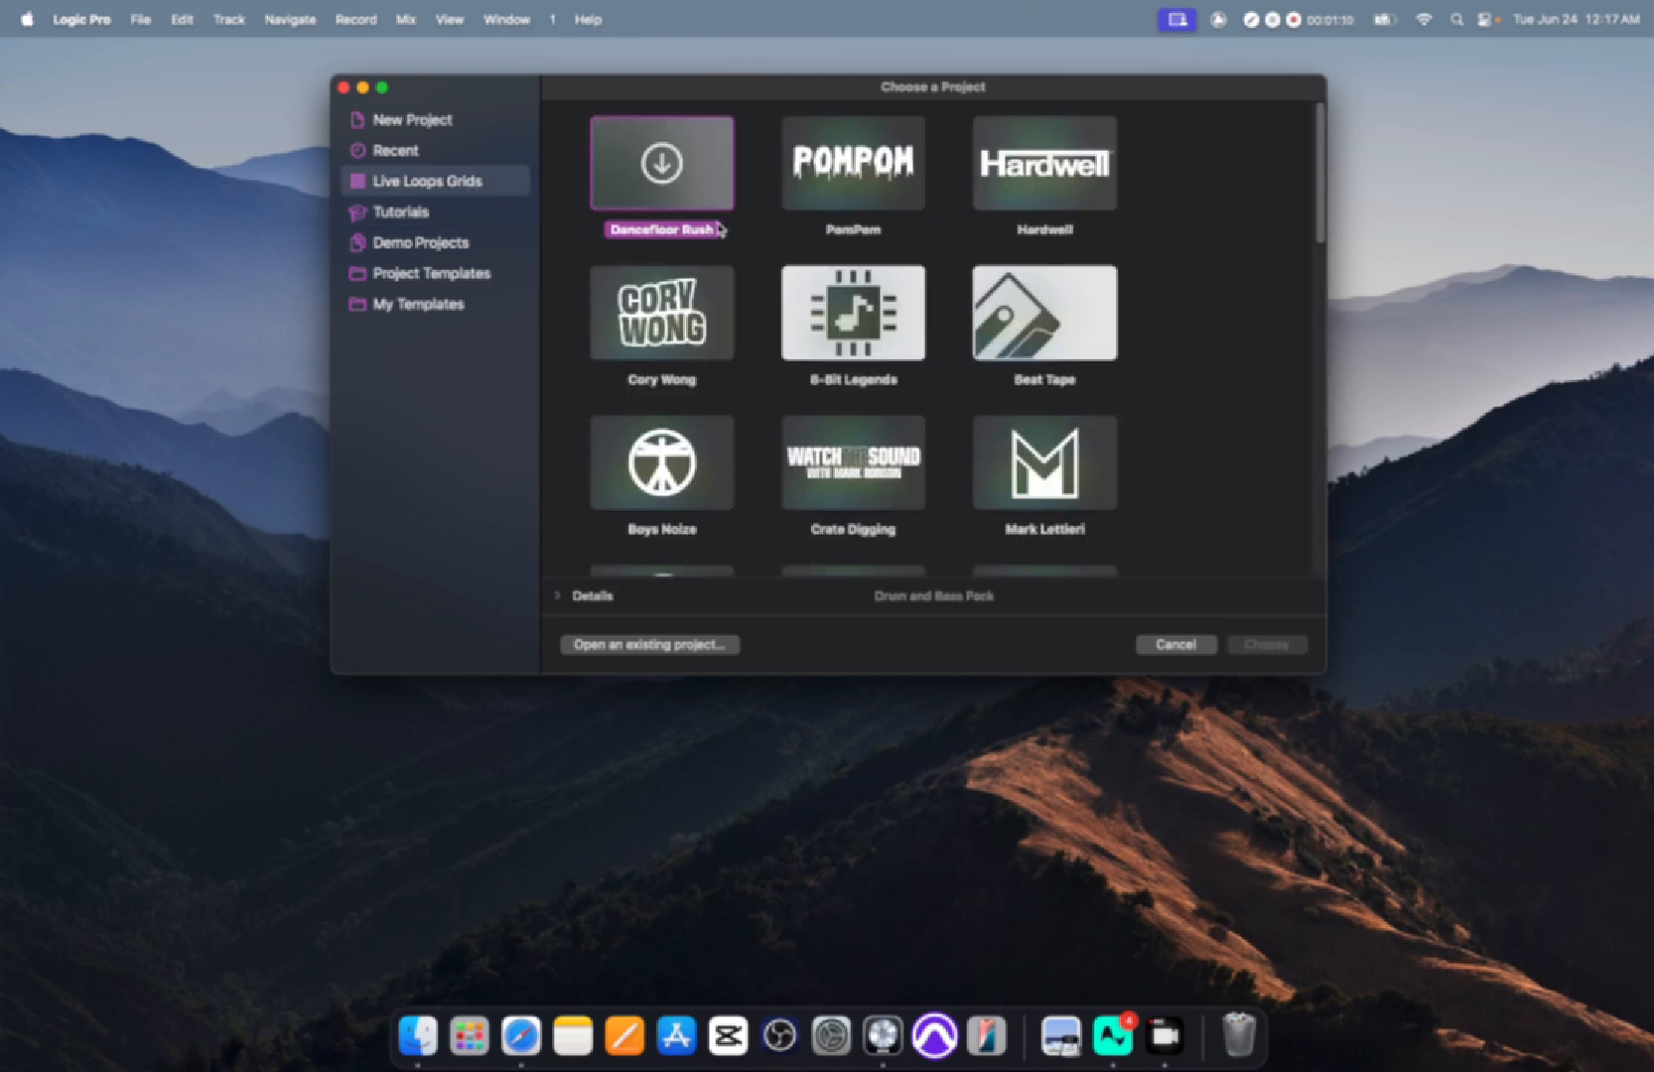
{"action": "scroll", "coordinate": [713, 375], "scroll_direction": "down", "scroll_amount": 1}
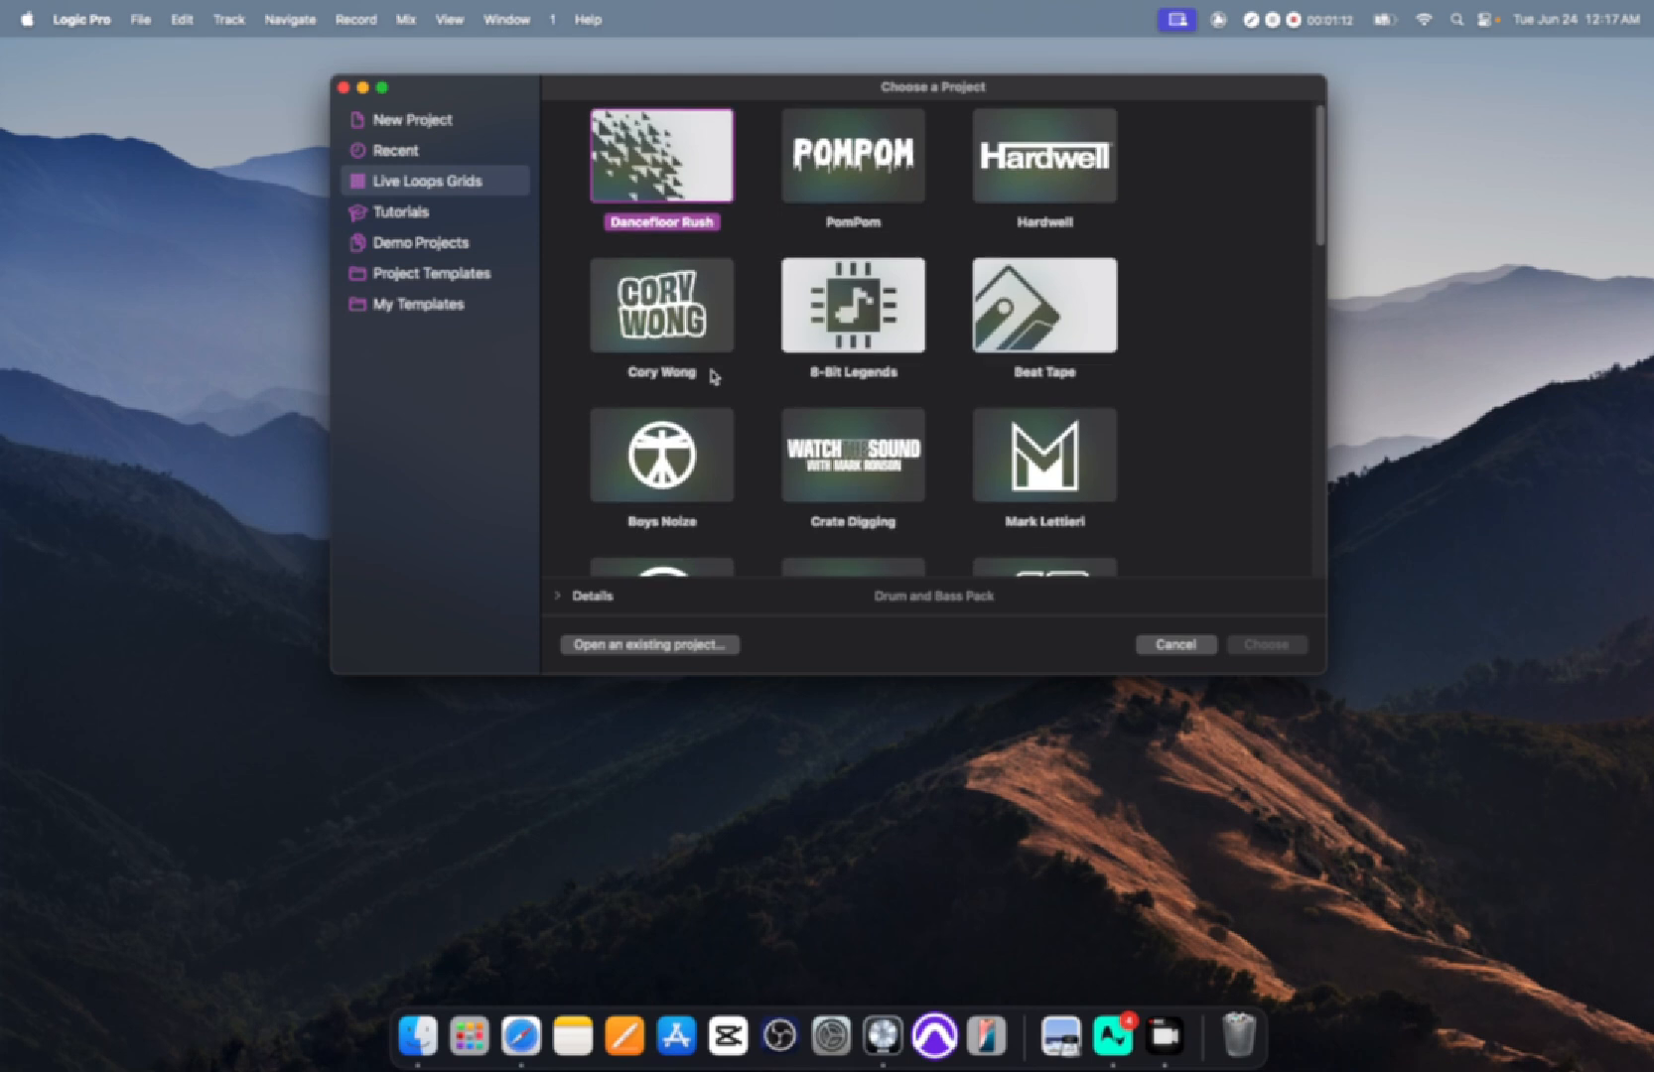
{"action": "scroll", "coordinate": [712, 375], "scroll_direction": "down", "scroll_amount": 10}
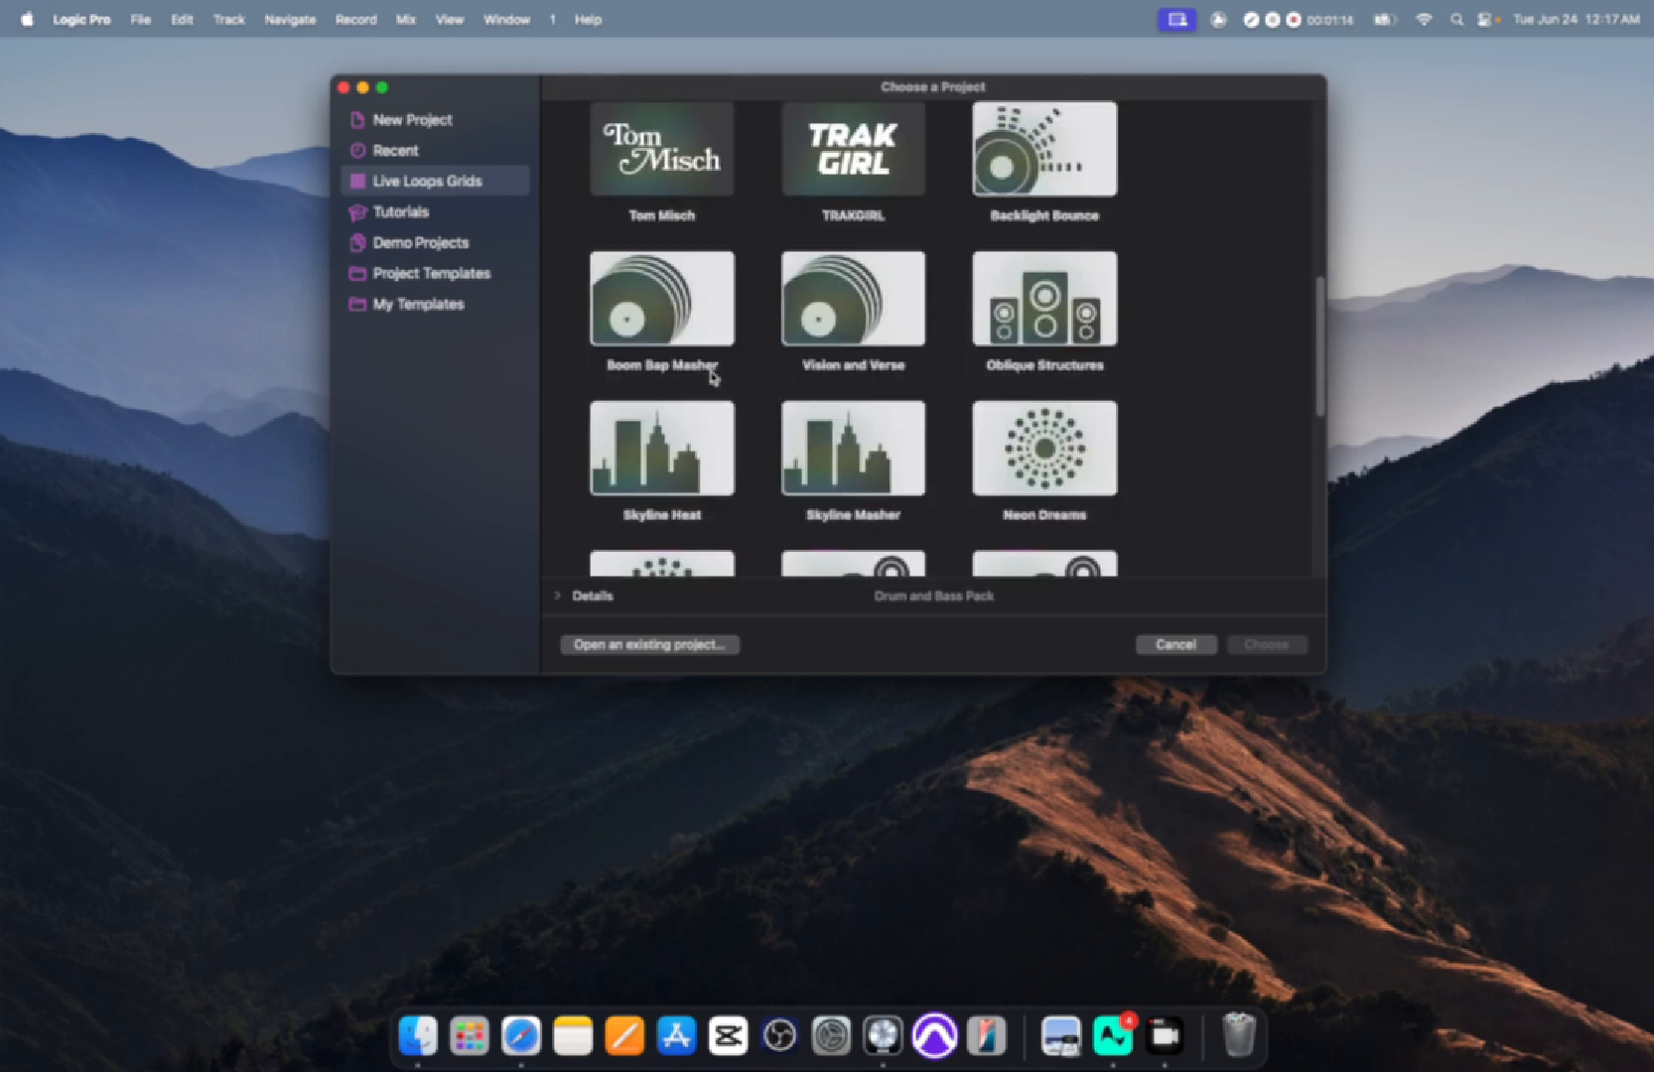
{"action": "scroll", "coordinate": [713, 375], "scroll_direction": "down", "scroll_amount": 6}
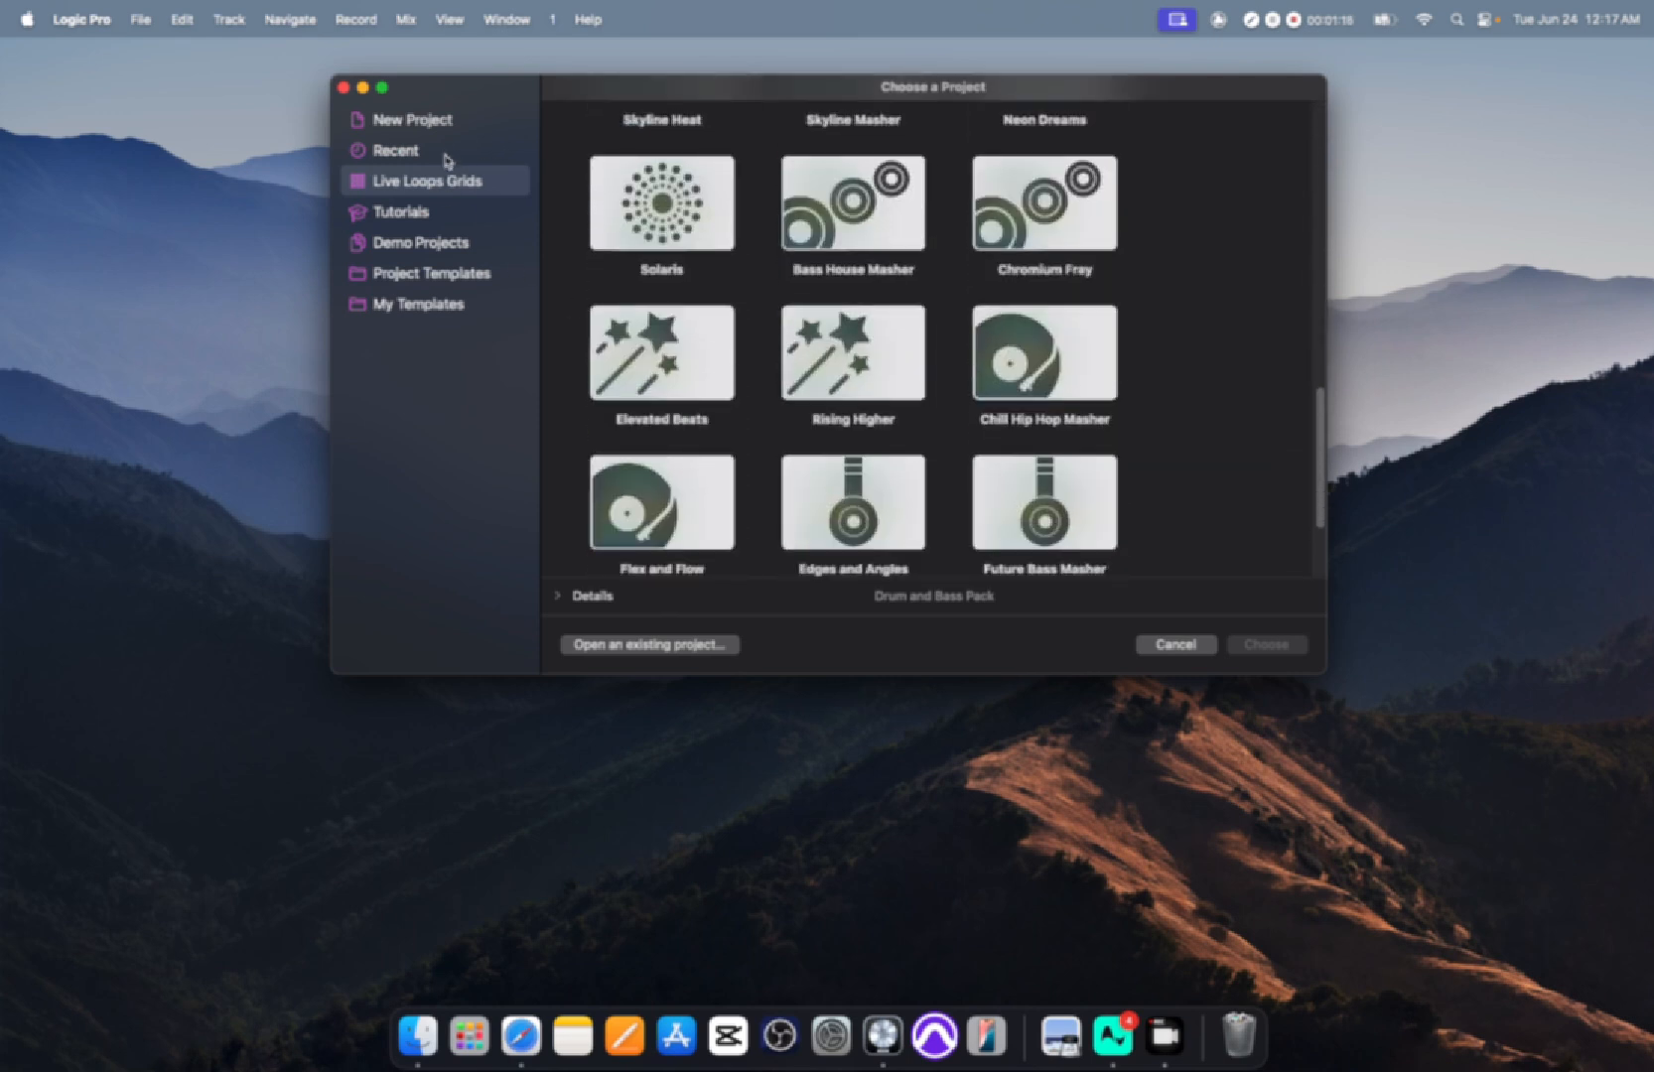
{"action": "left_click", "coordinate": [415, 151]}
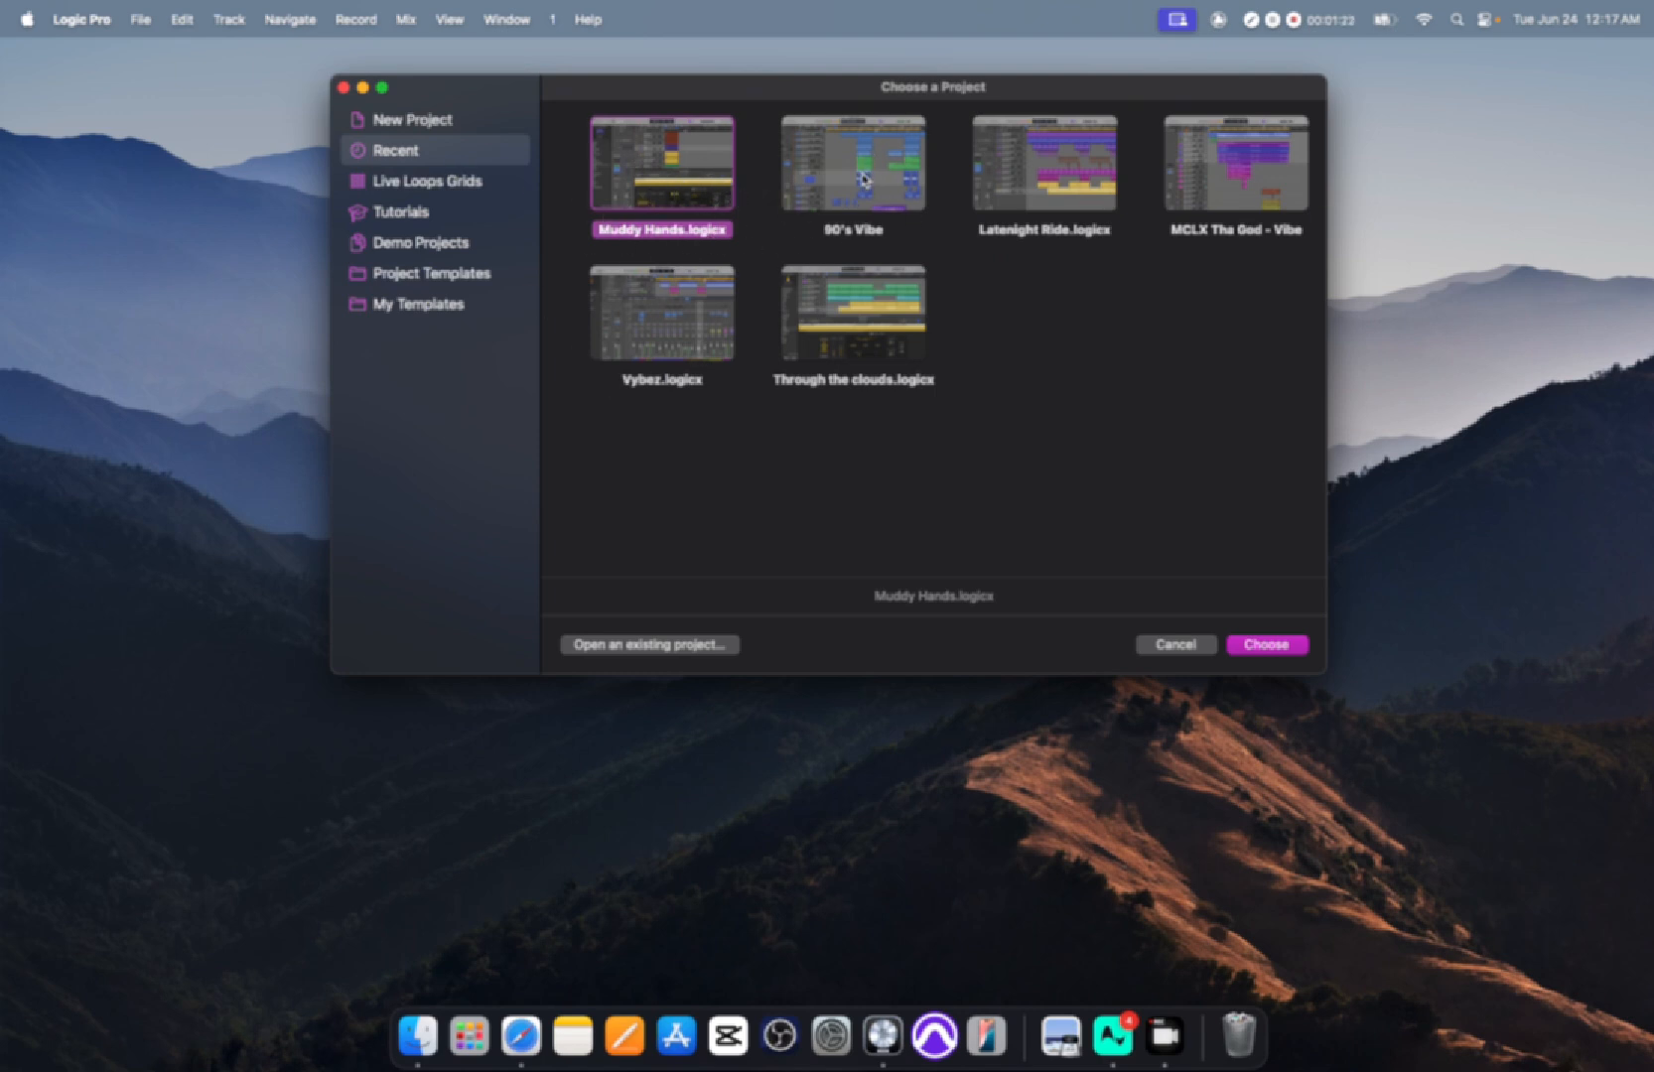
{"action": "left_click", "coordinate": [863, 179]}
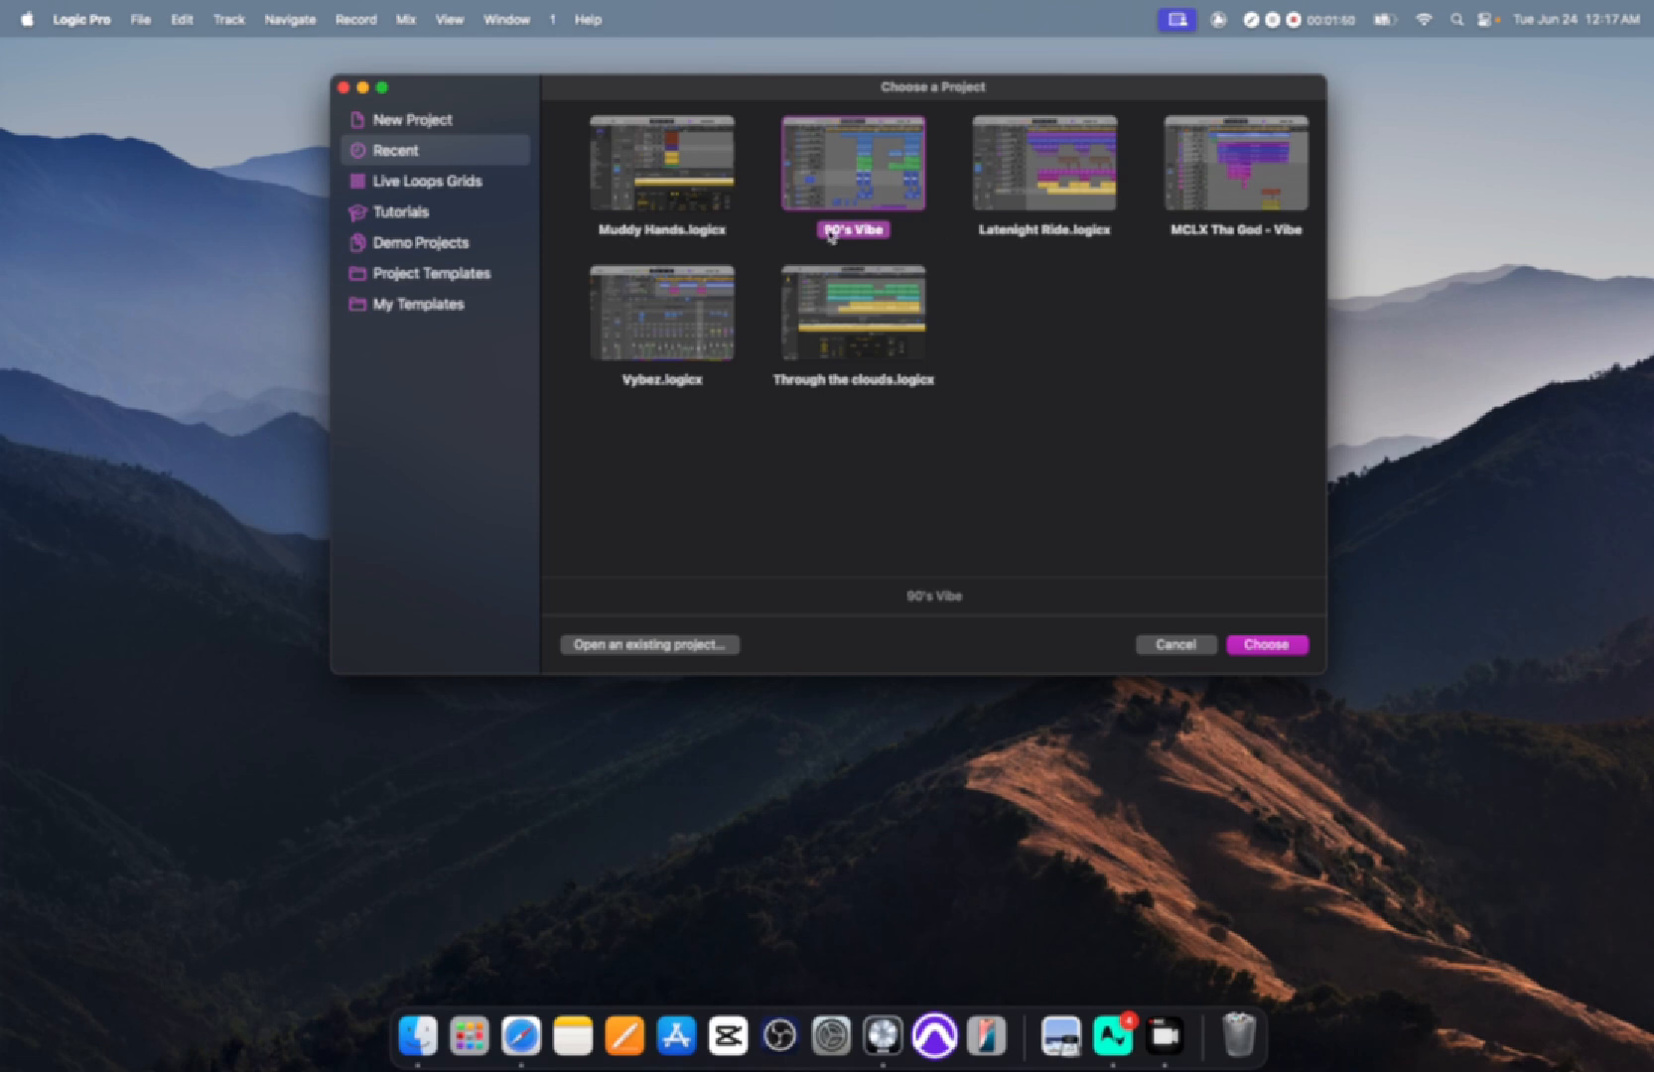
Step: Expand the new project details and create an Empty Project
{"action": "left_click", "coordinate": [437, 123]}
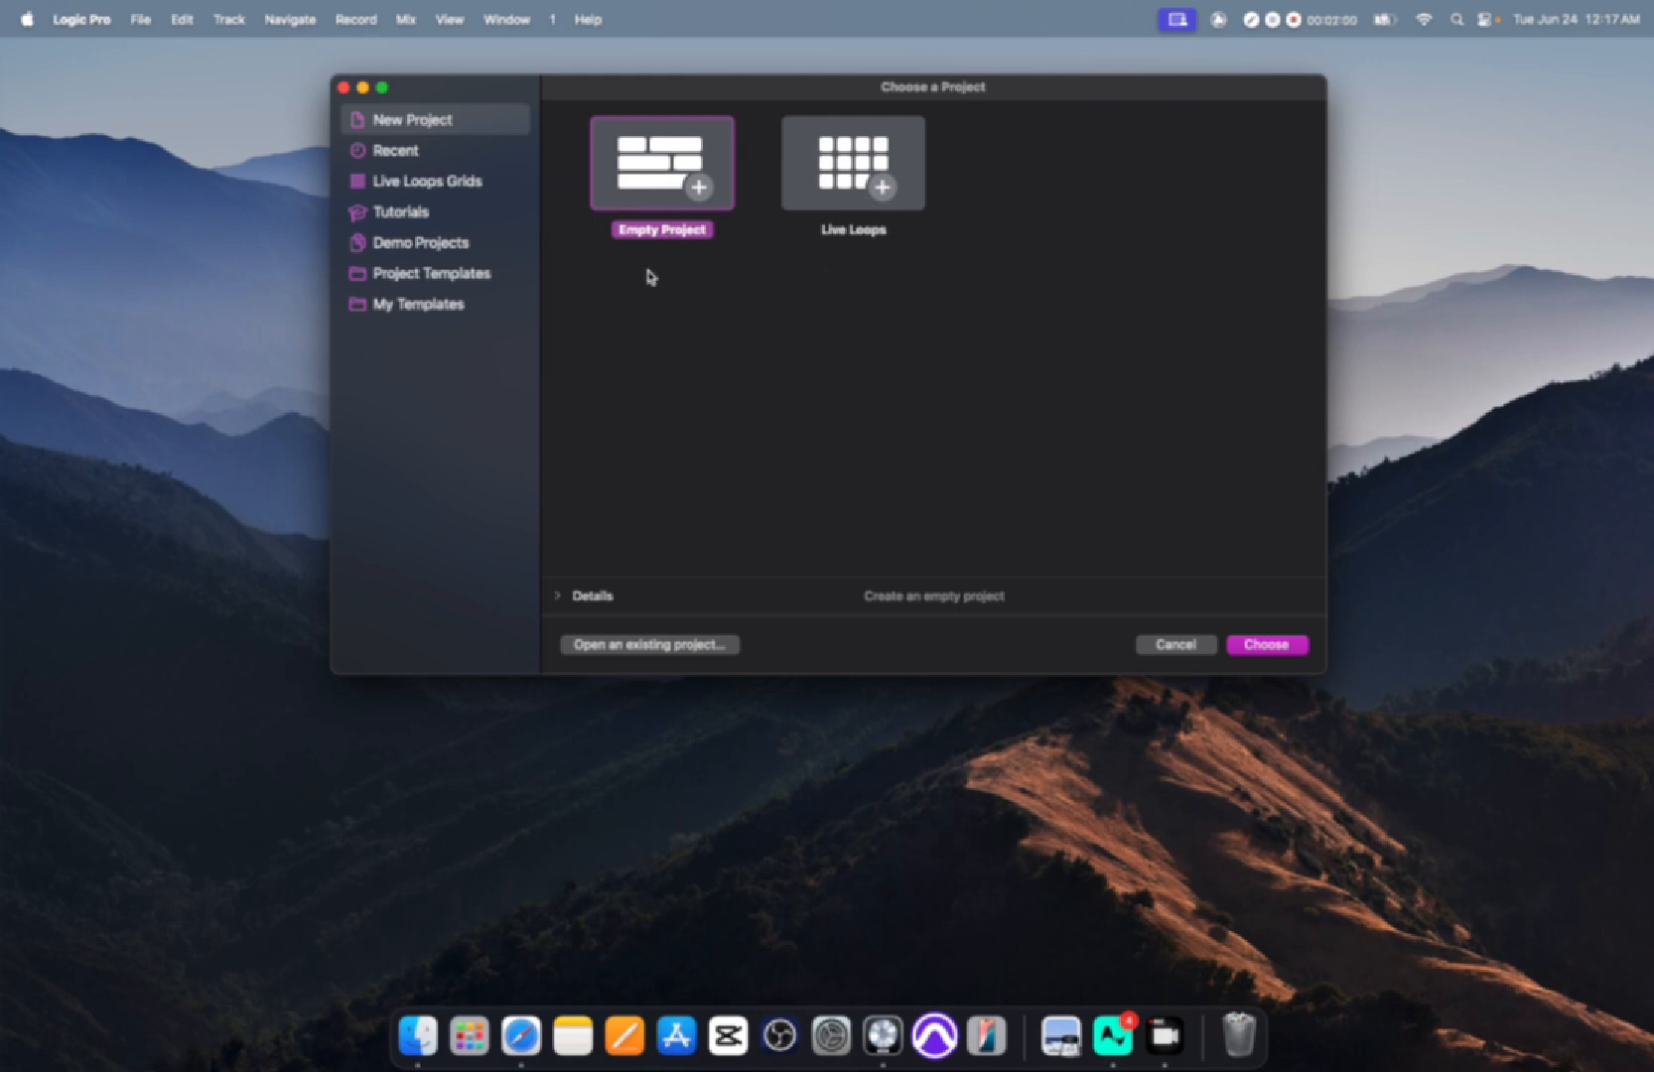
{"action": "left_click", "coordinate": [557, 596]}
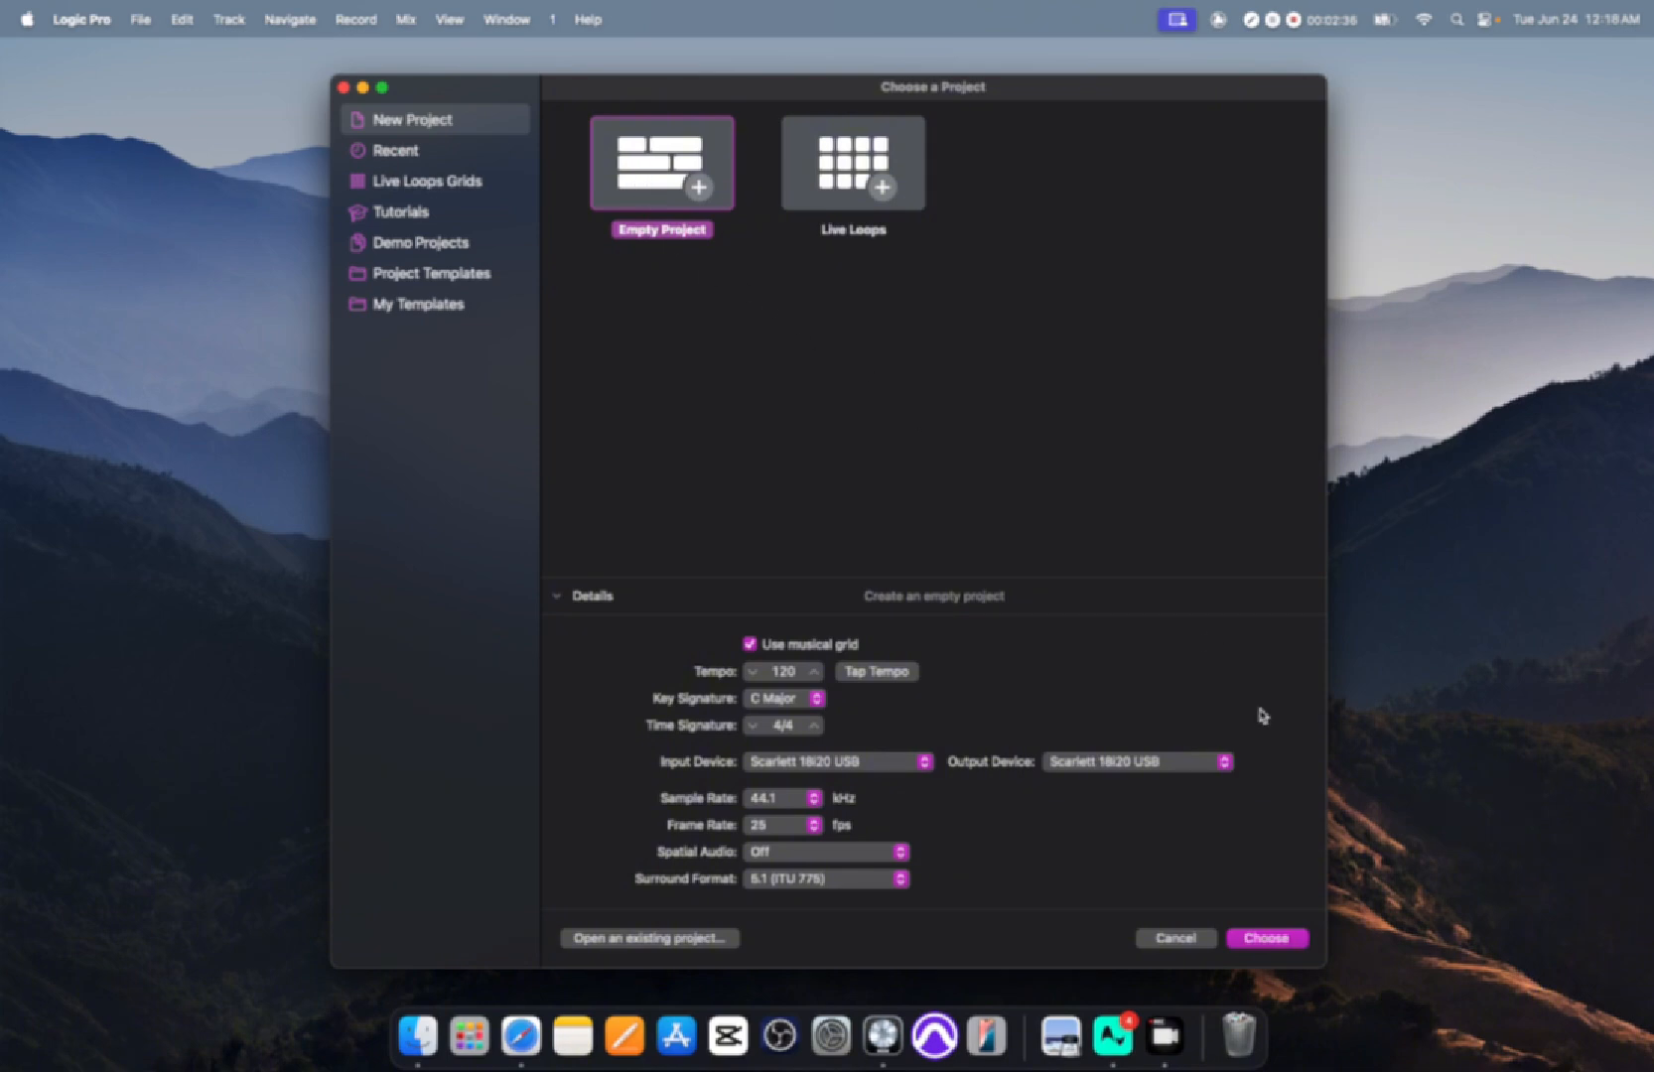
{"action": "left_click", "coordinate": [1249, 945]}
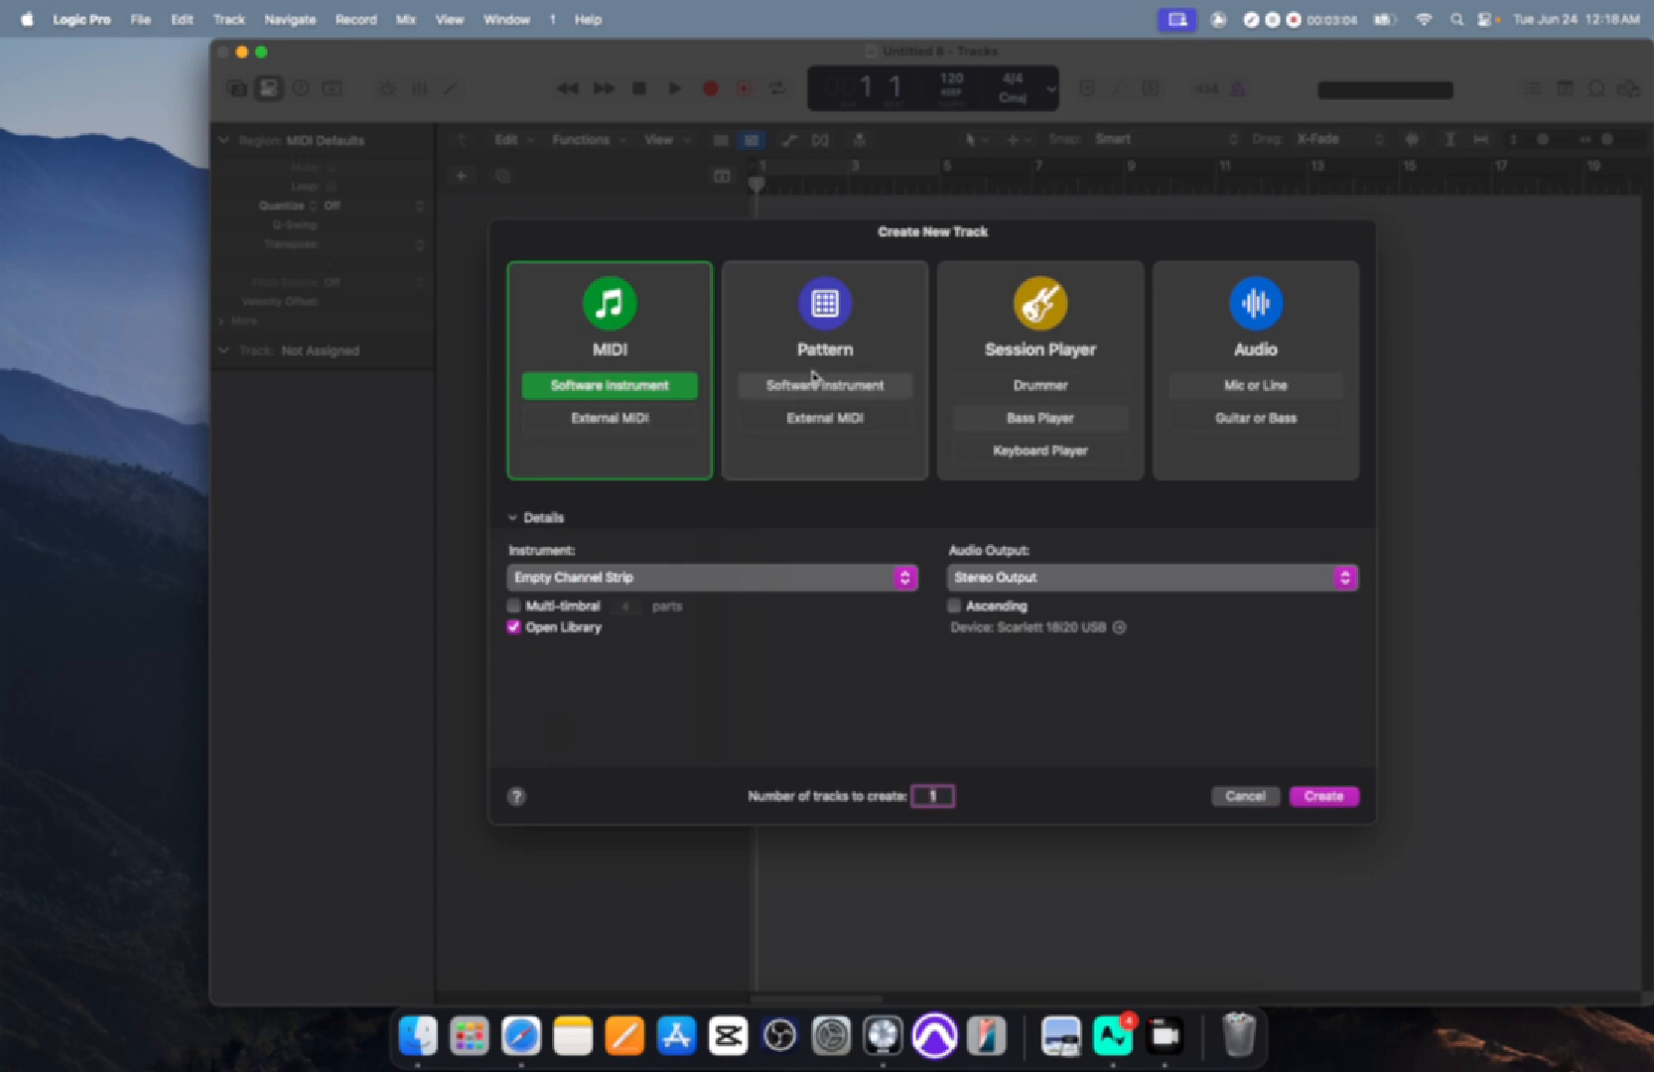
Step: Create eight Mic or Line audio tracks and make the project window full screen
{"action": "left_click", "coordinate": [875, 355]}
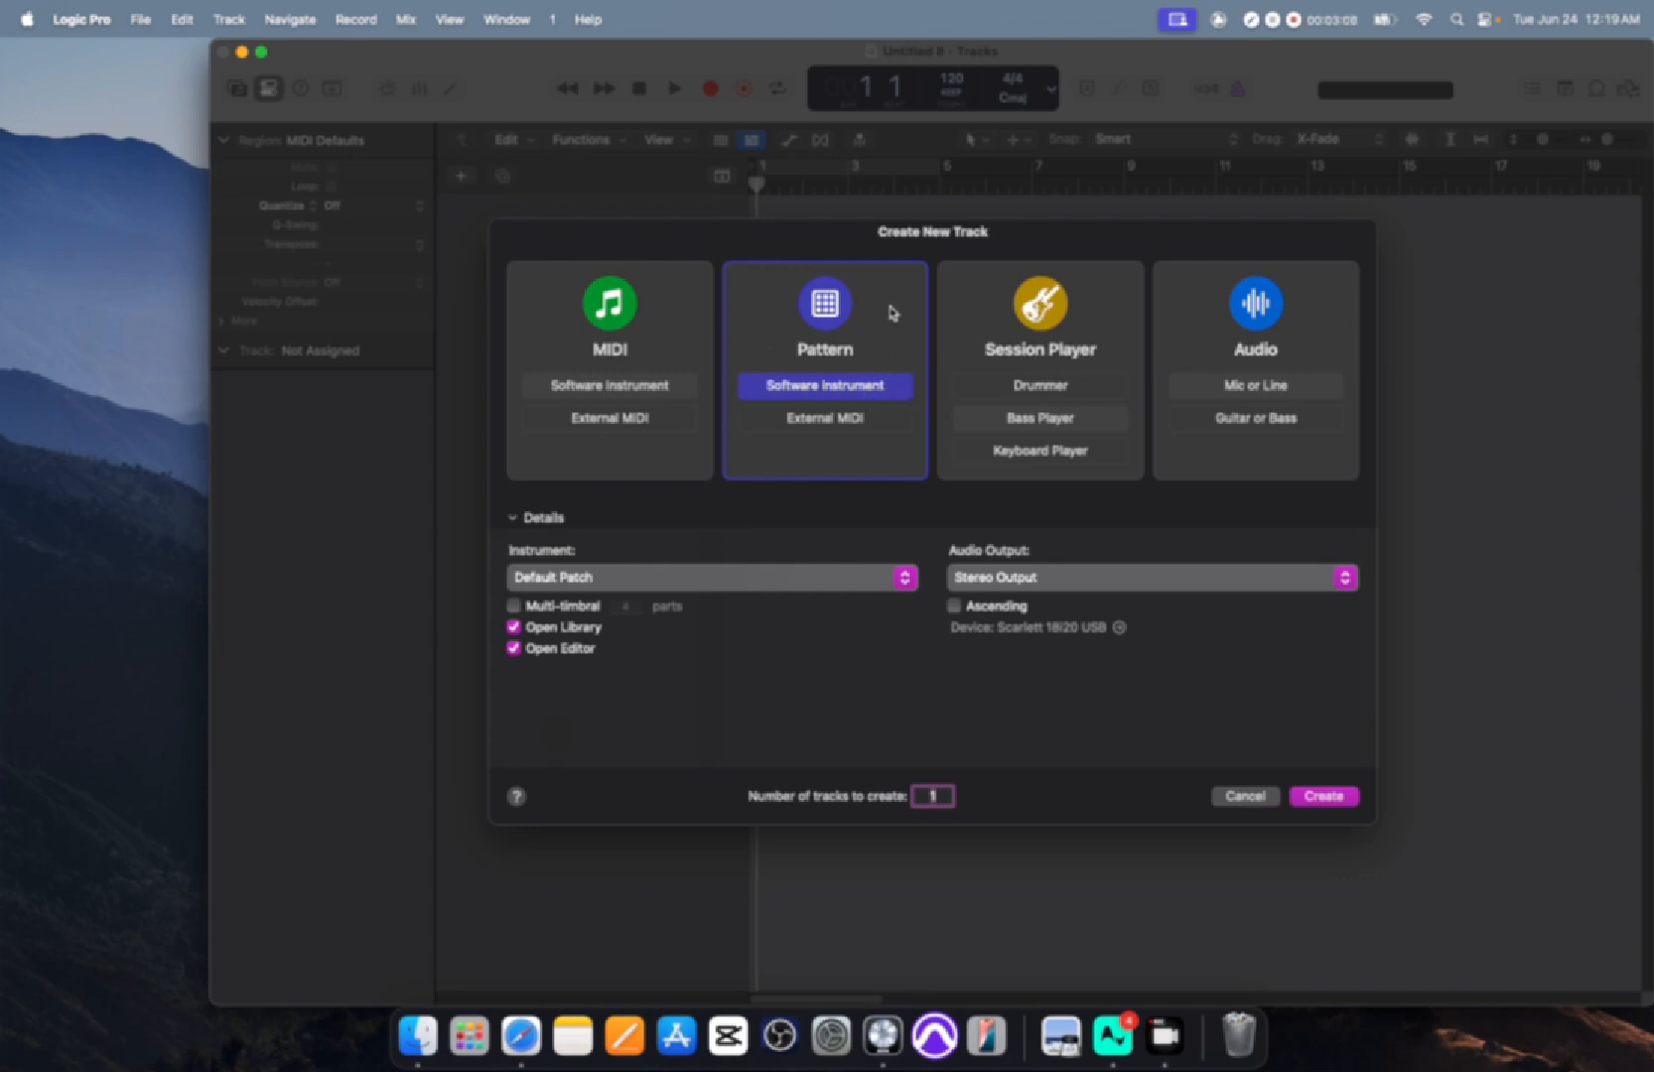
{"action": "left_click", "coordinate": [1102, 343]}
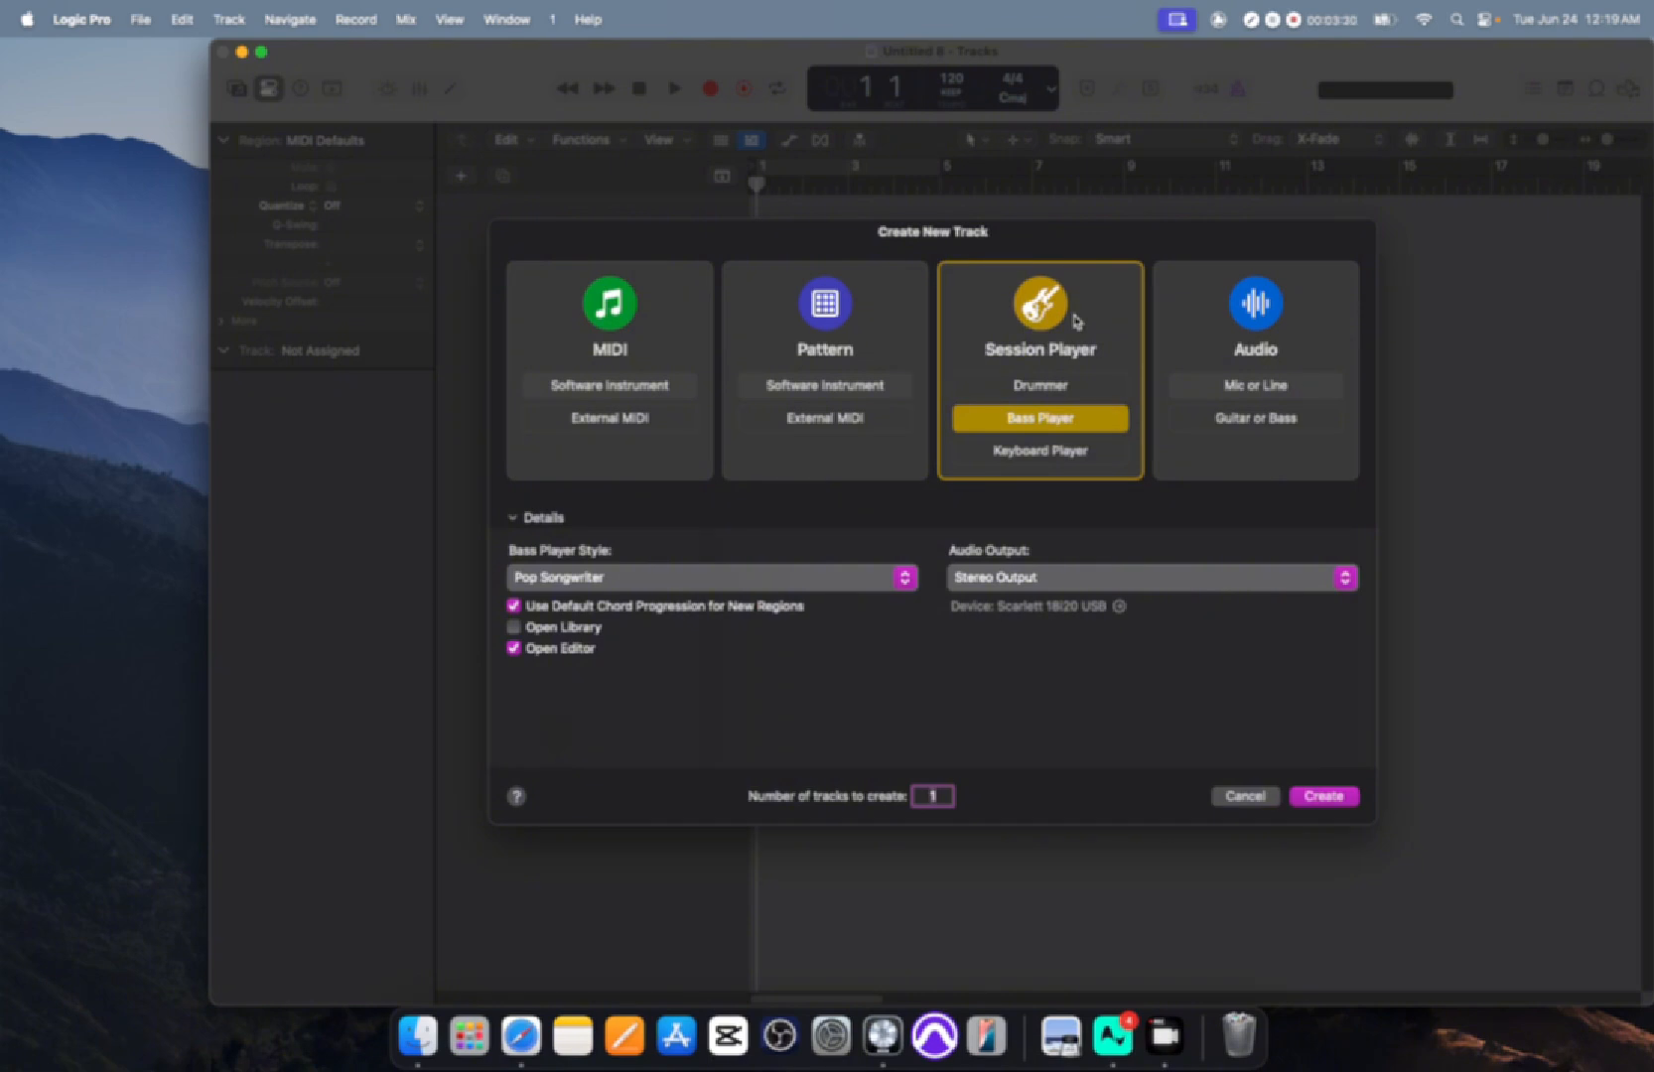
{"action": "left_click", "coordinate": [1323, 328]}
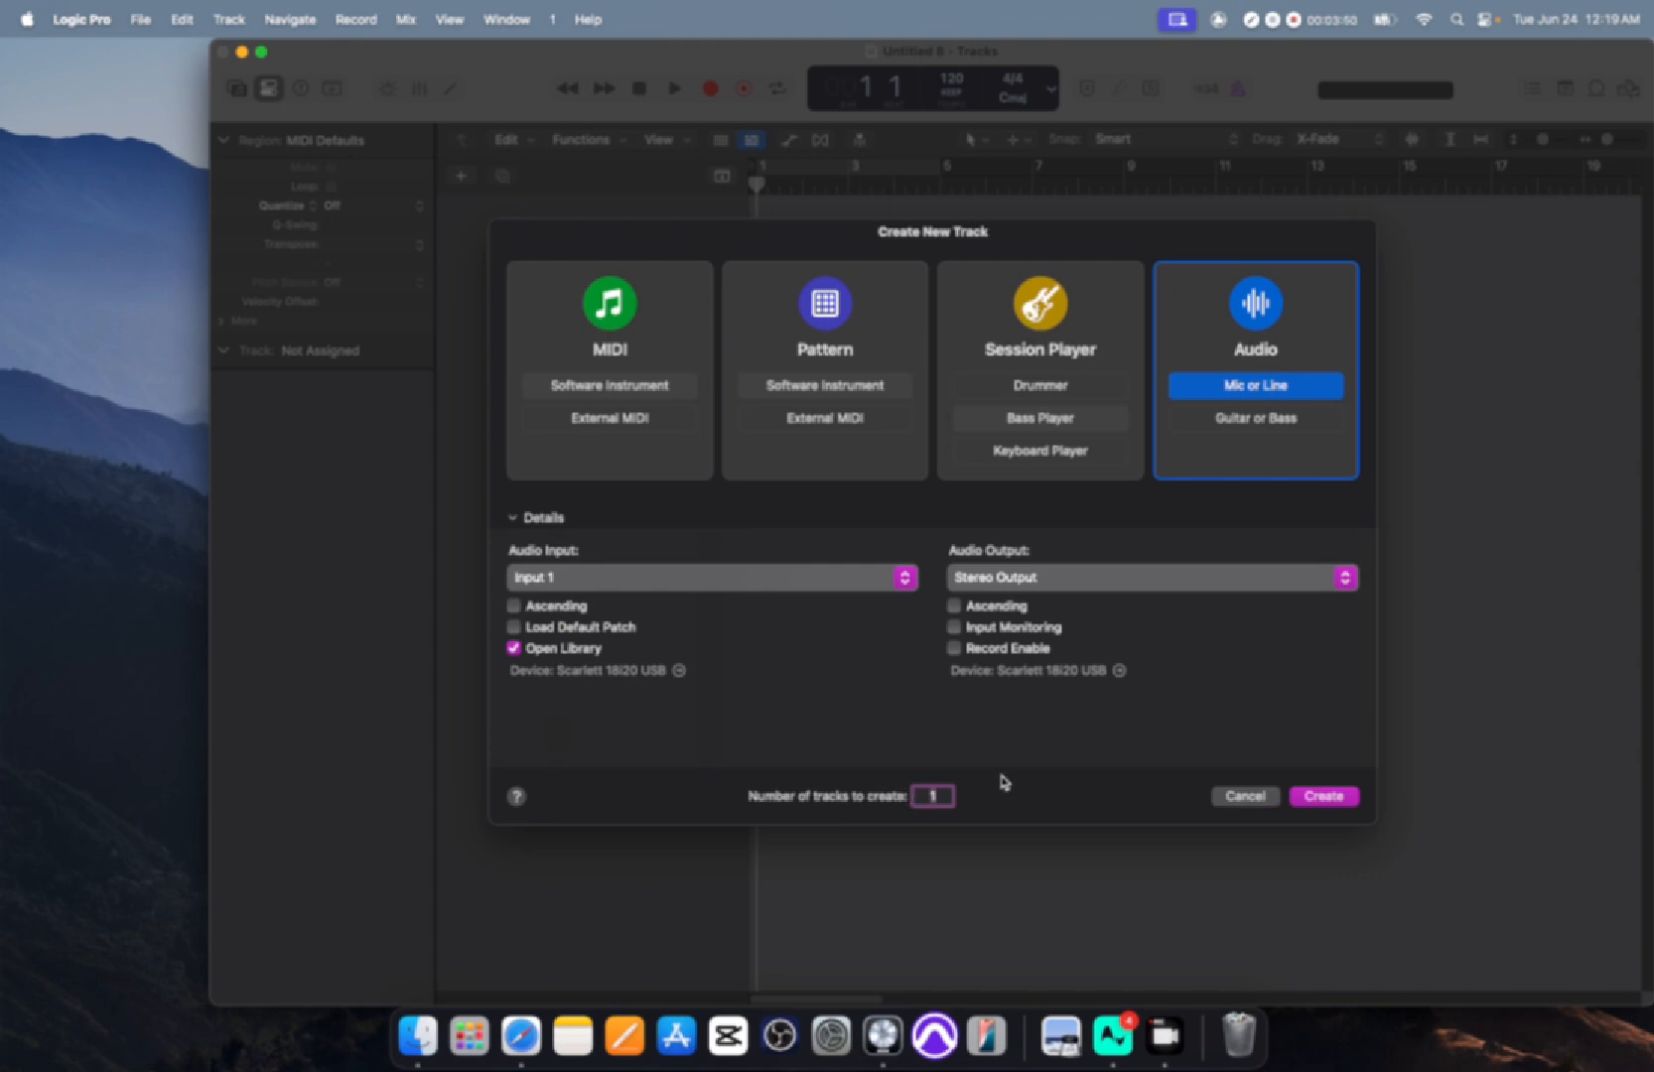
{"action": "type", "text": "8"}
{"action": "left_click", "coordinate": [1340, 796]}
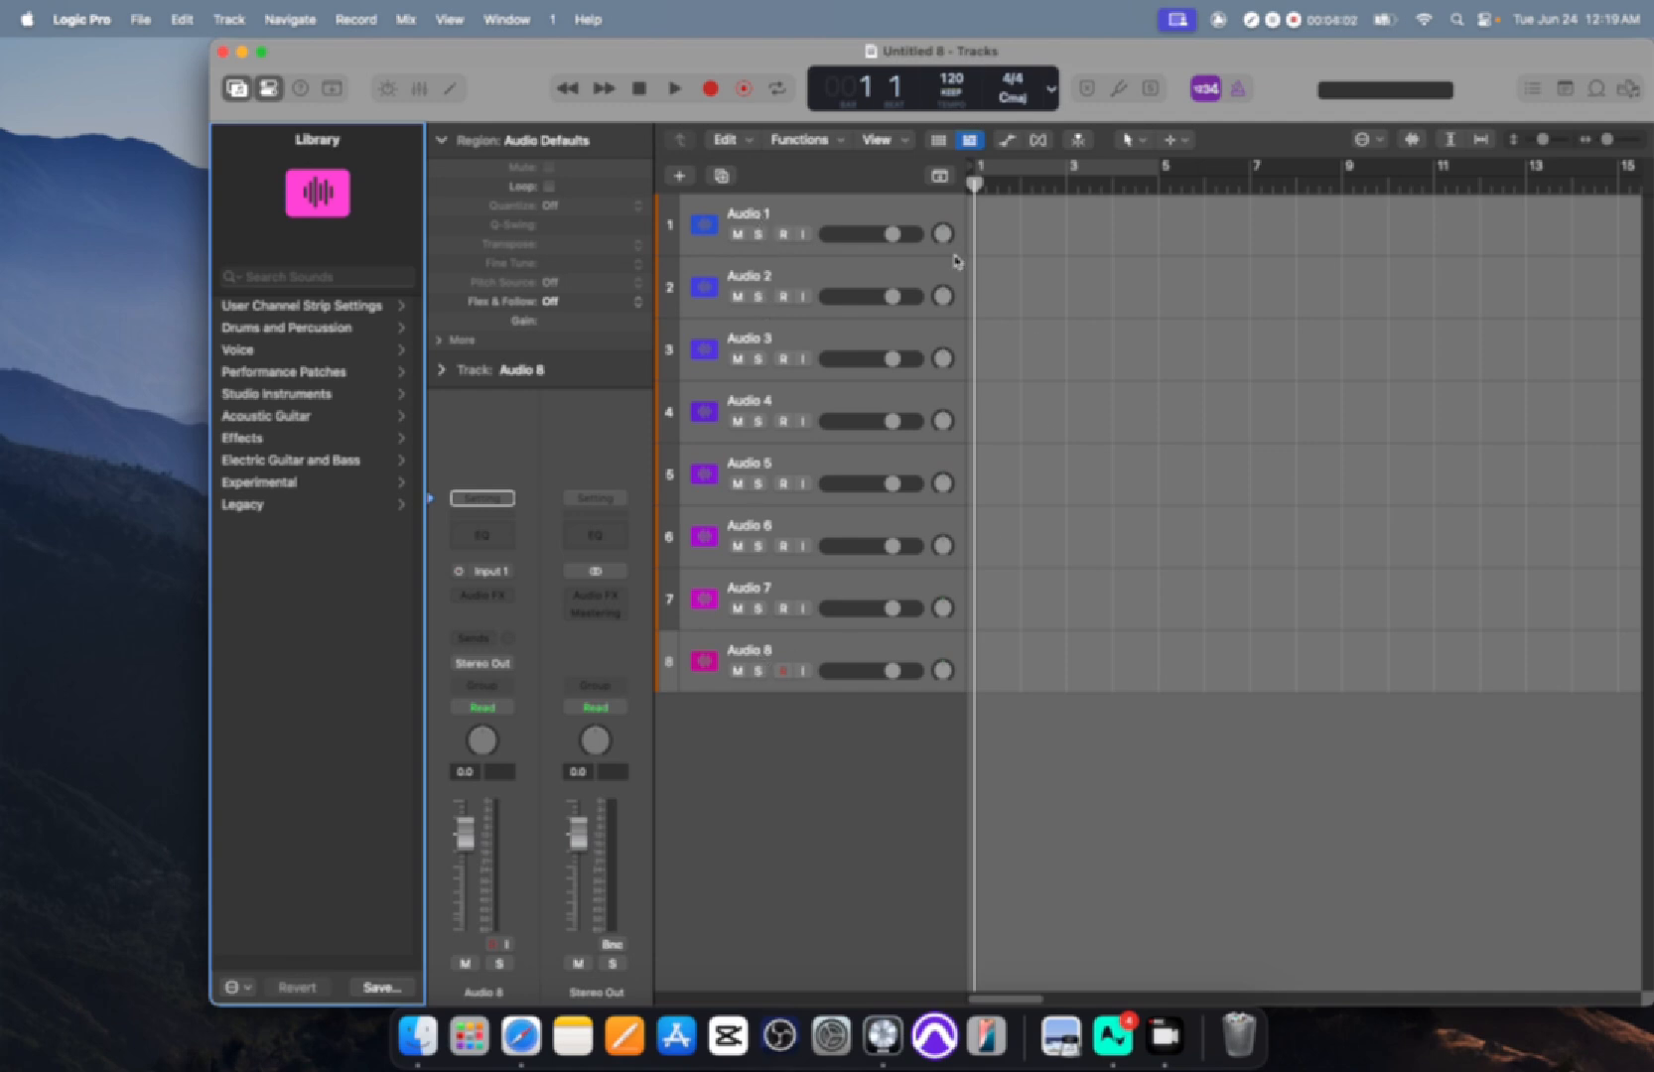
{"action": "left_click", "coordinate": [262, 52]}
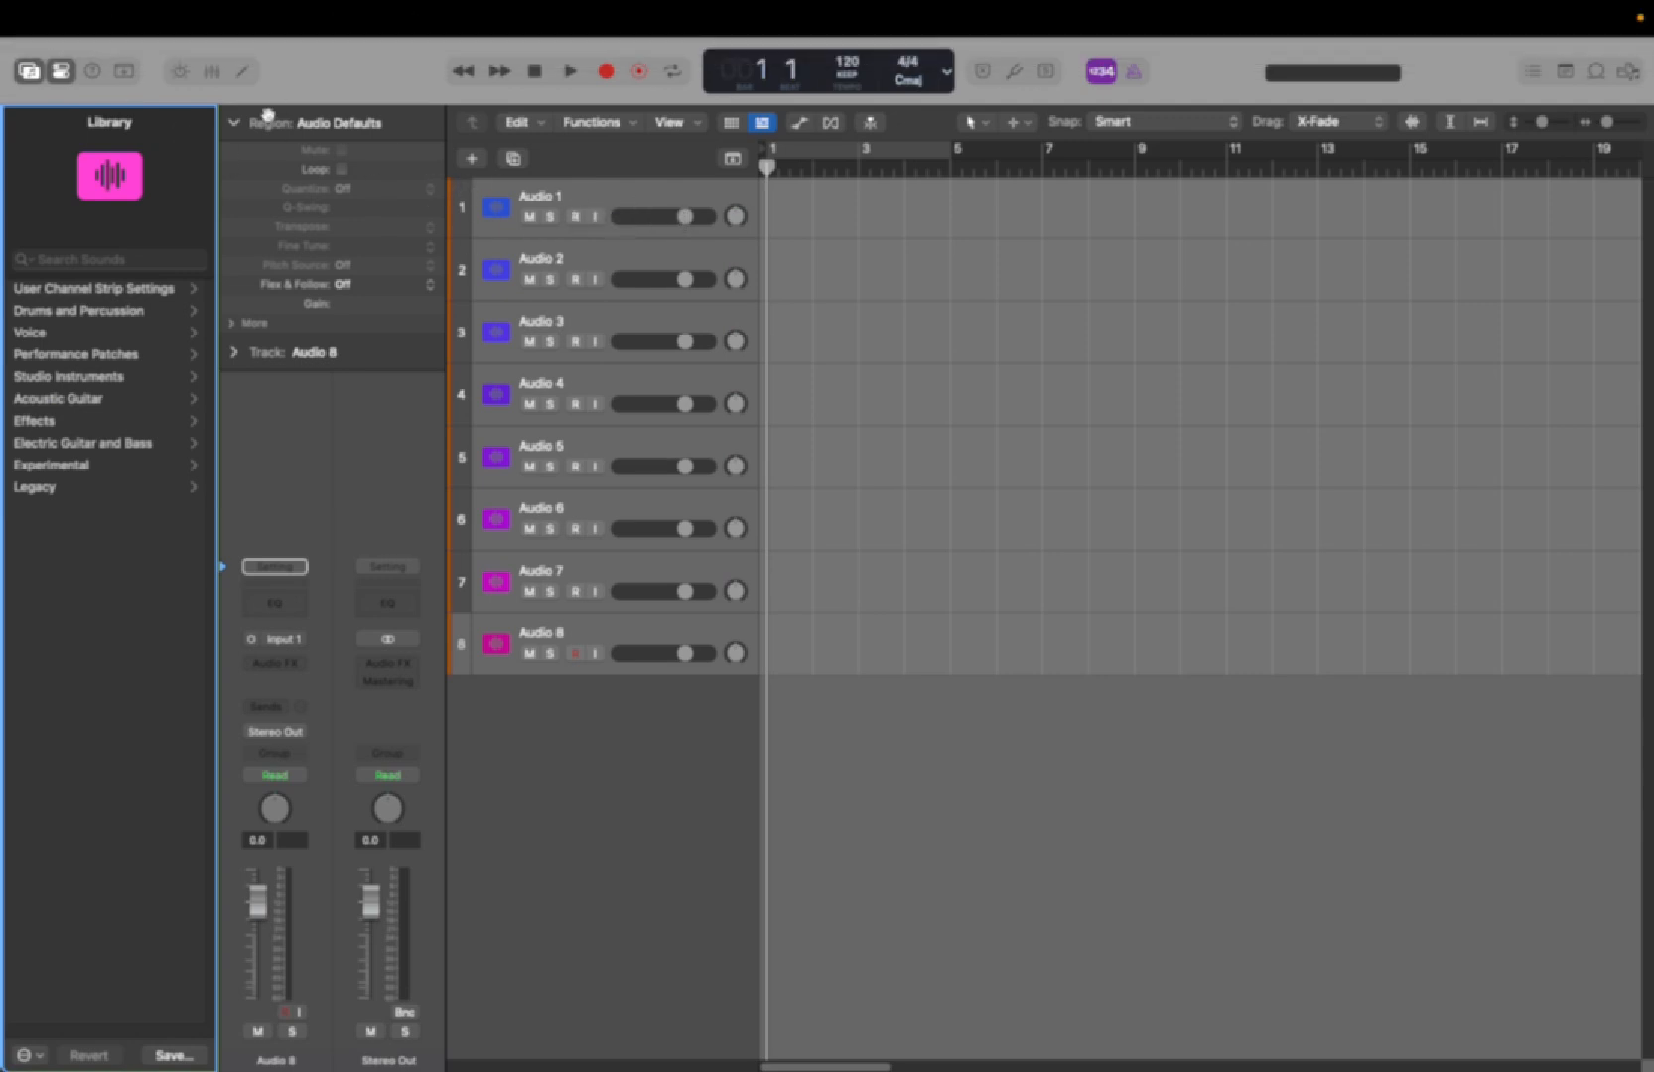
Step: Import the audio file MCLX Tha God - Vibe ( FOR WEST).wav from the MUSIC folder in Documents, viewing its full file information
{"action": "left_click", "coordinate": [142, 21]}
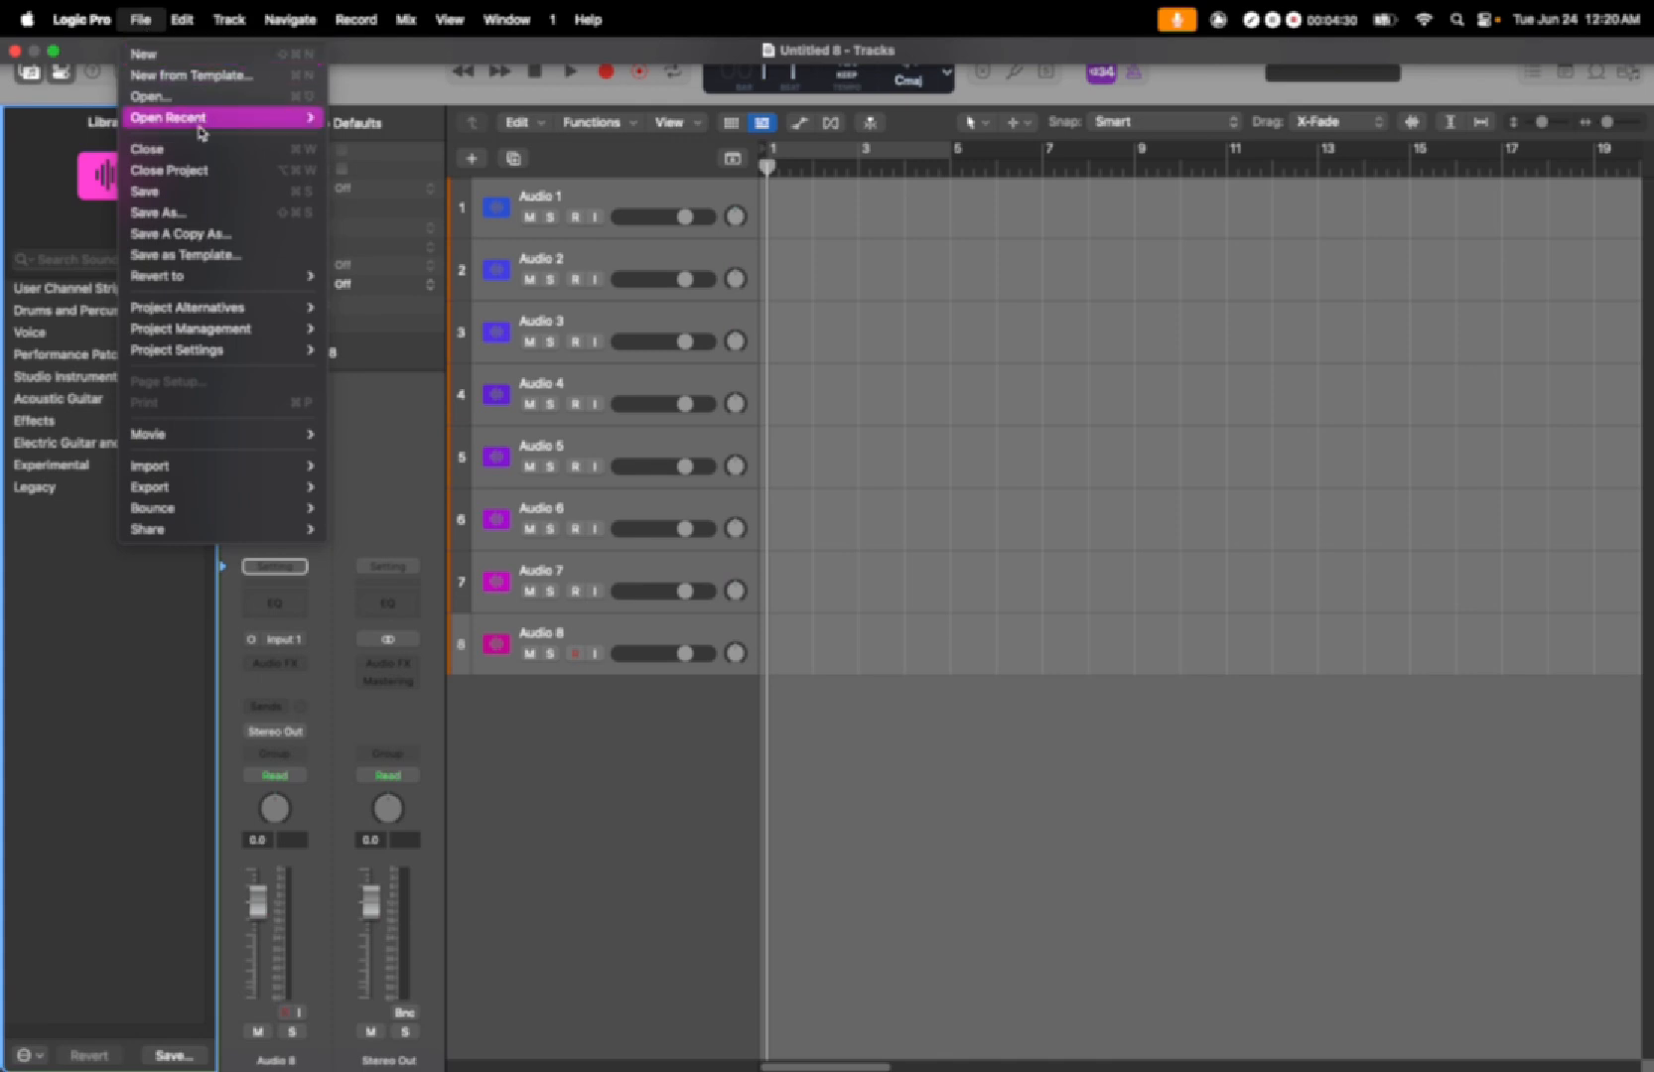
{"action": "mouse_move", "coordinate": [255, 473]}
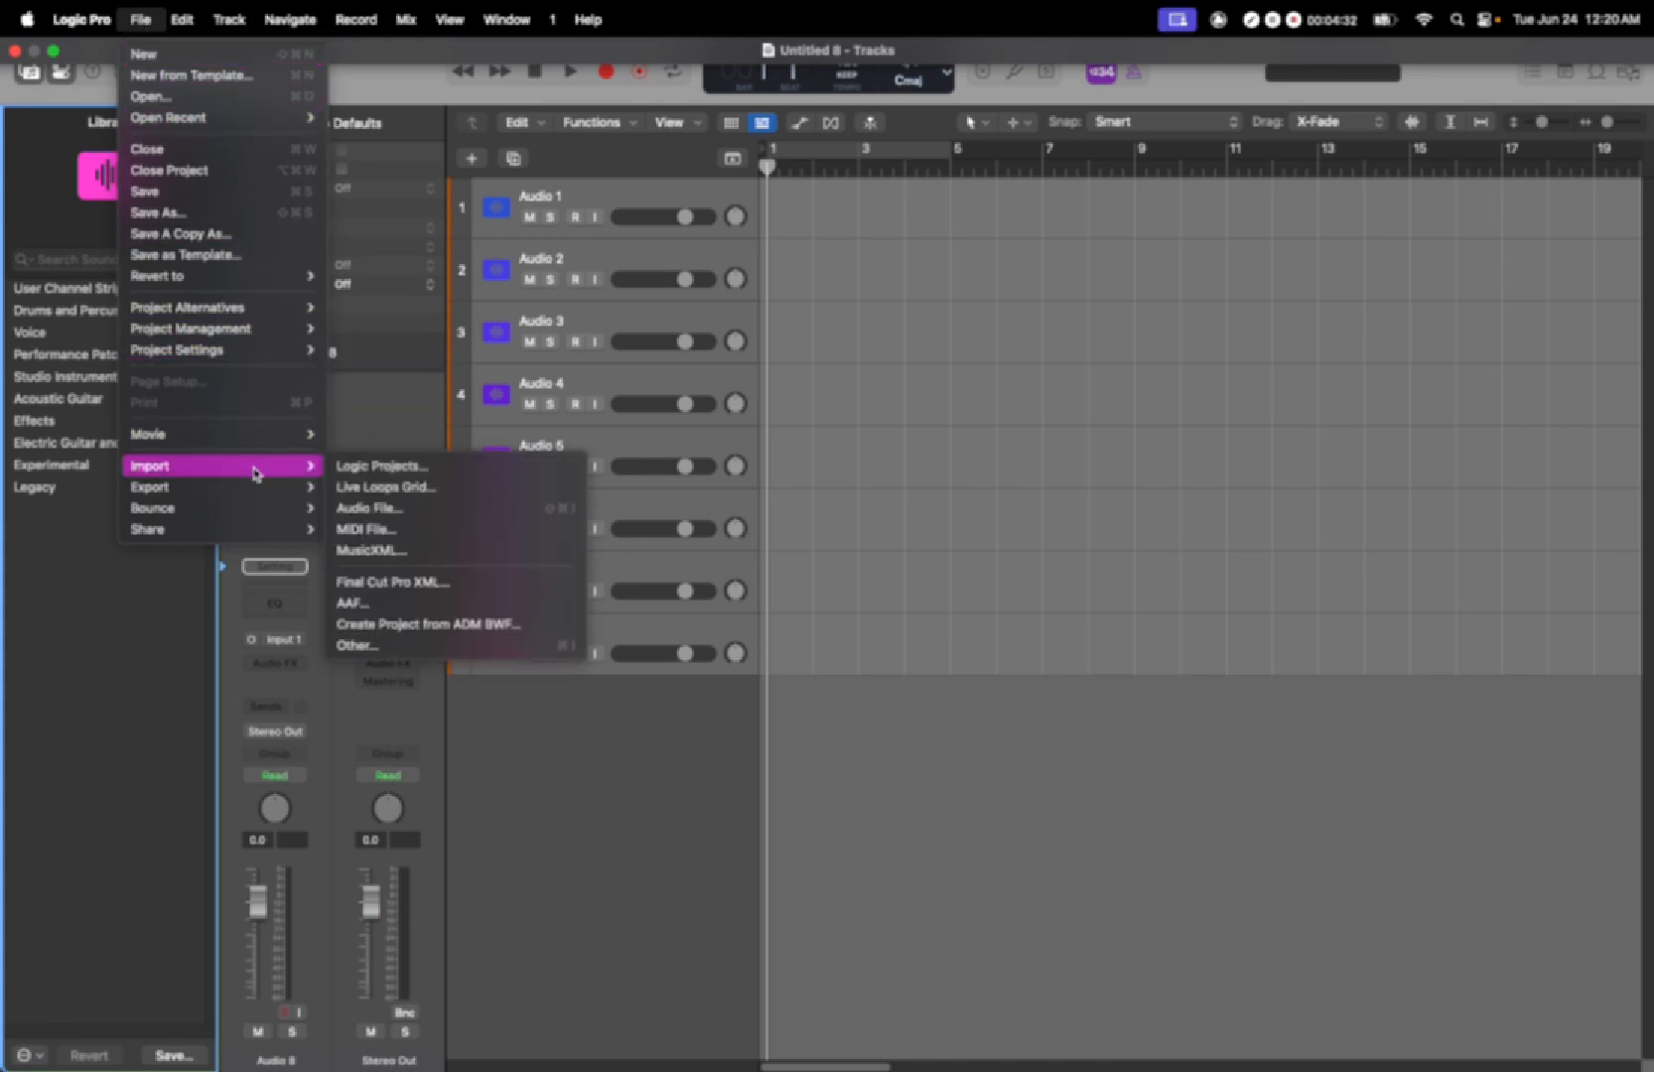
{"action": "left_click", "coordinate": [433, 510]}
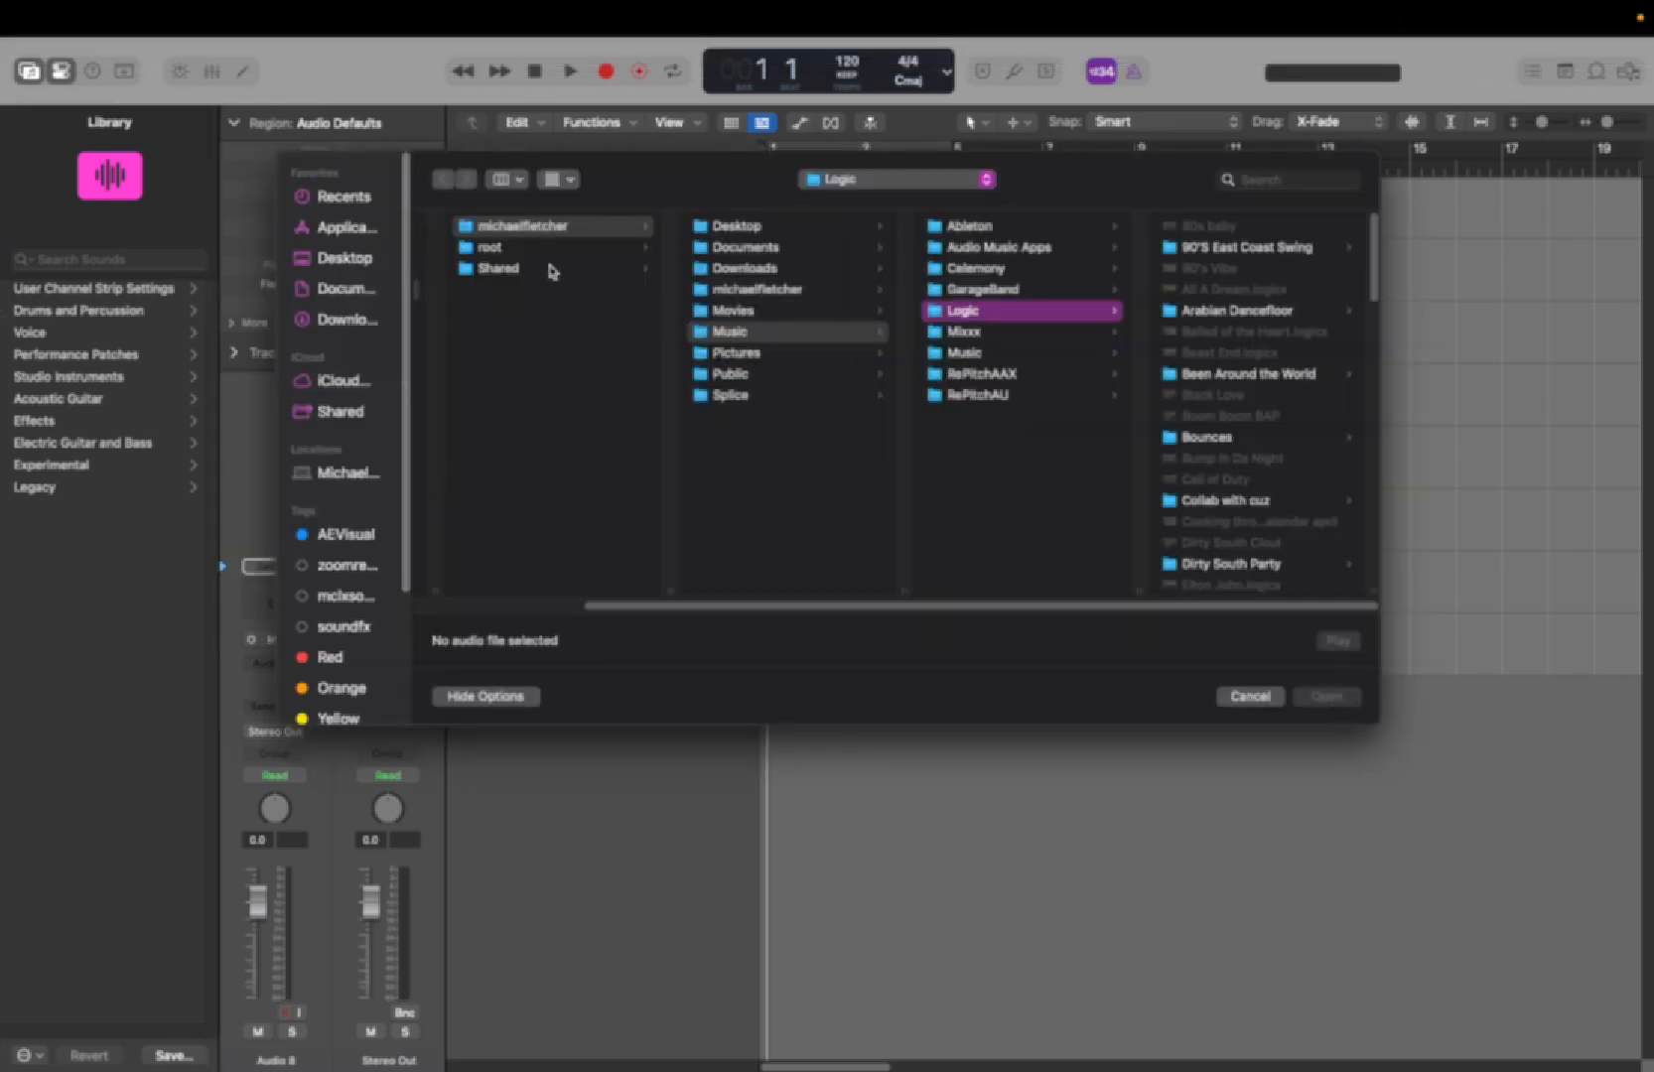
{"action": "left_click", "coordinate": [347, 288]}
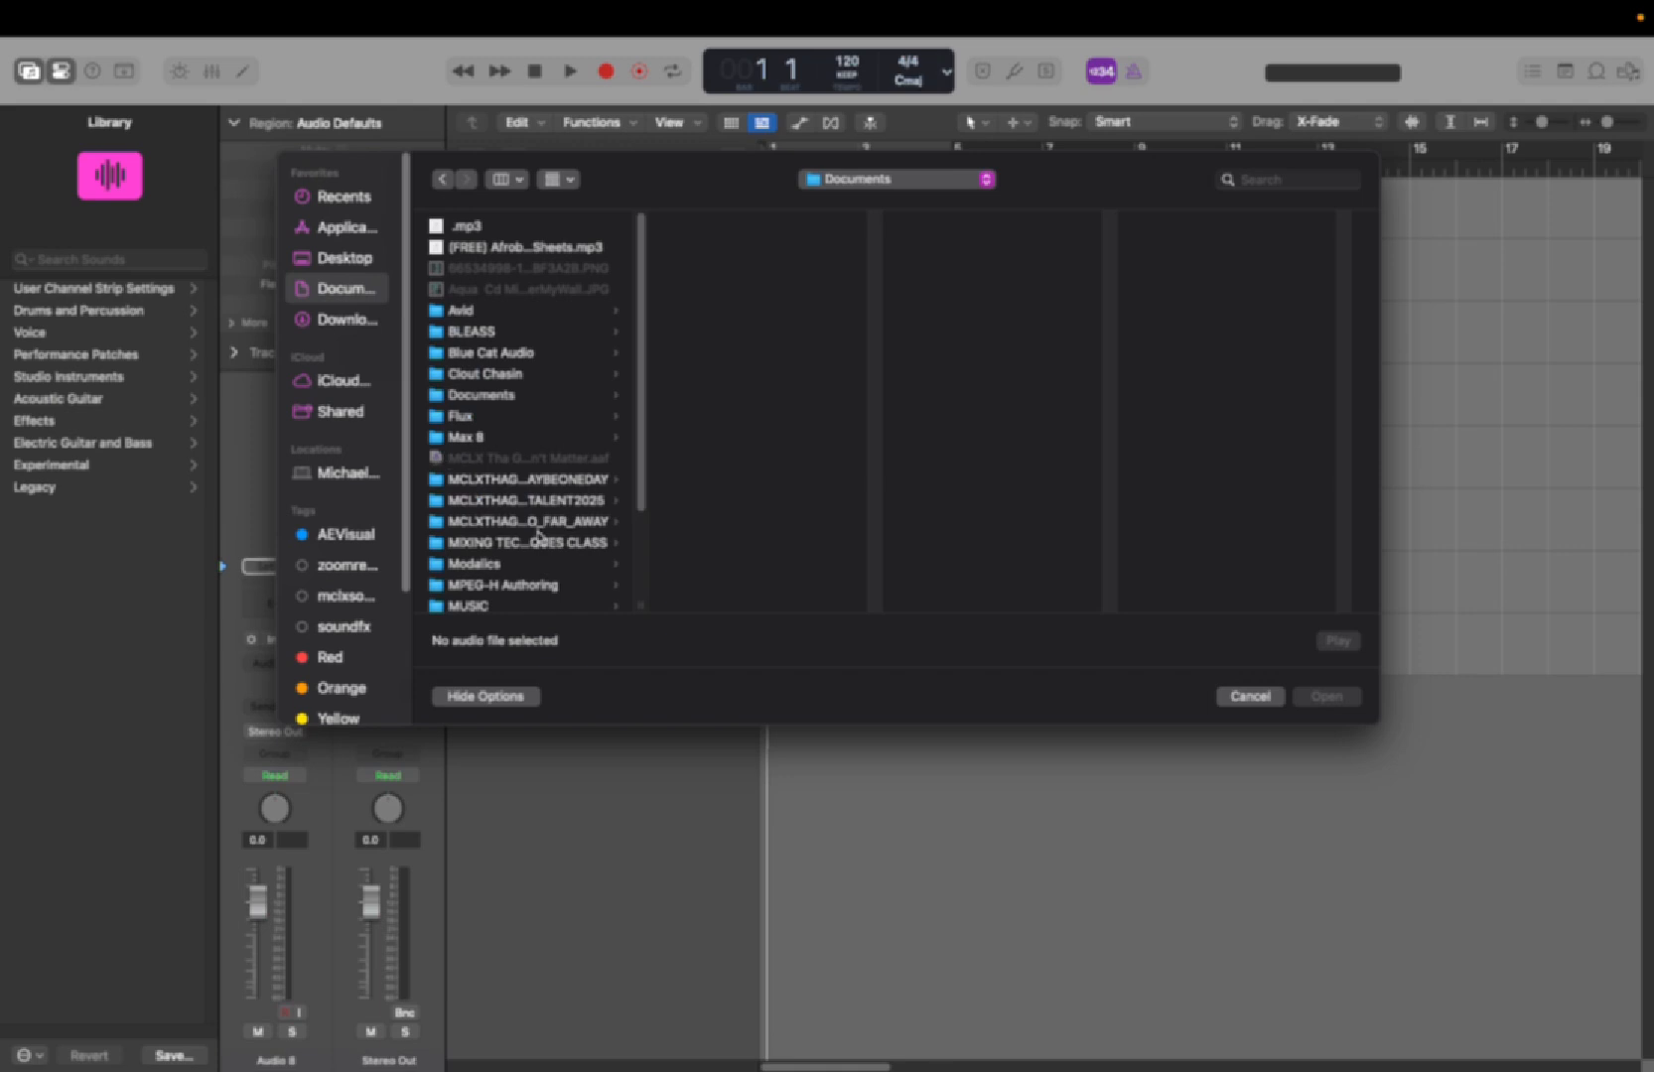
{"action": "scroll", "coordinate": [576, 377], "scroll_direction": "down", "scroll_amount": 5}
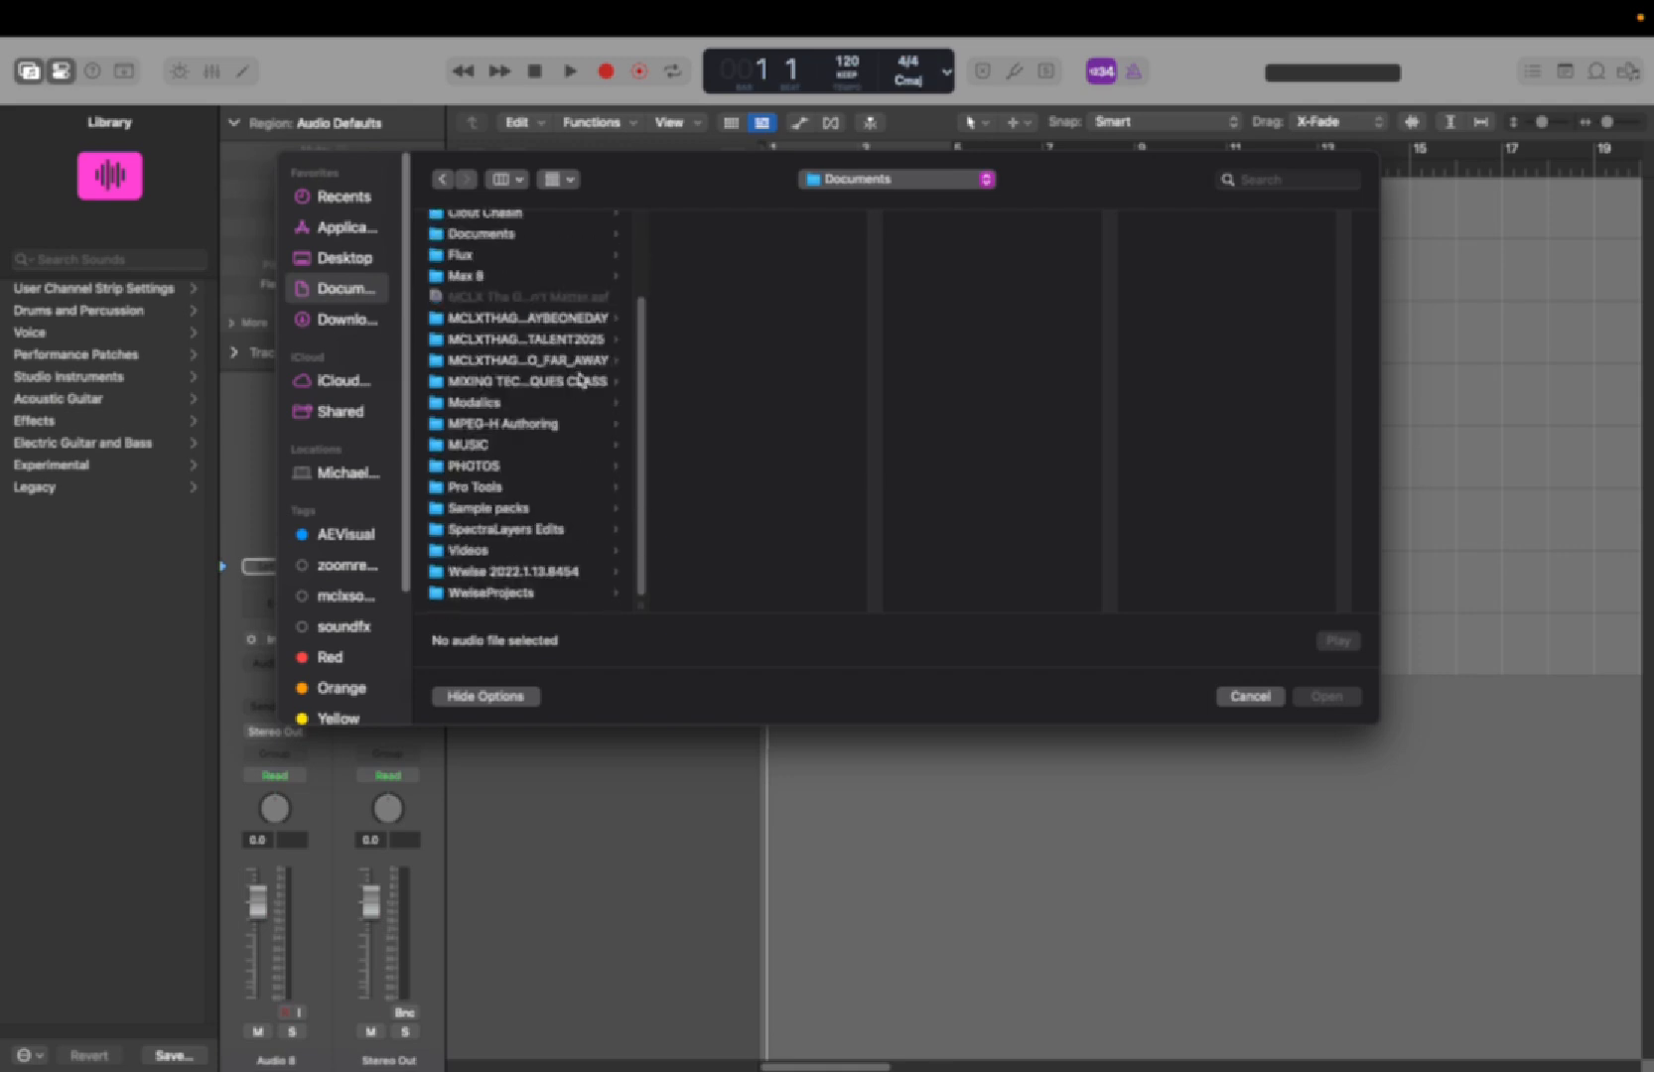
{"action": "left_click", "coordinate": [496, 447]}
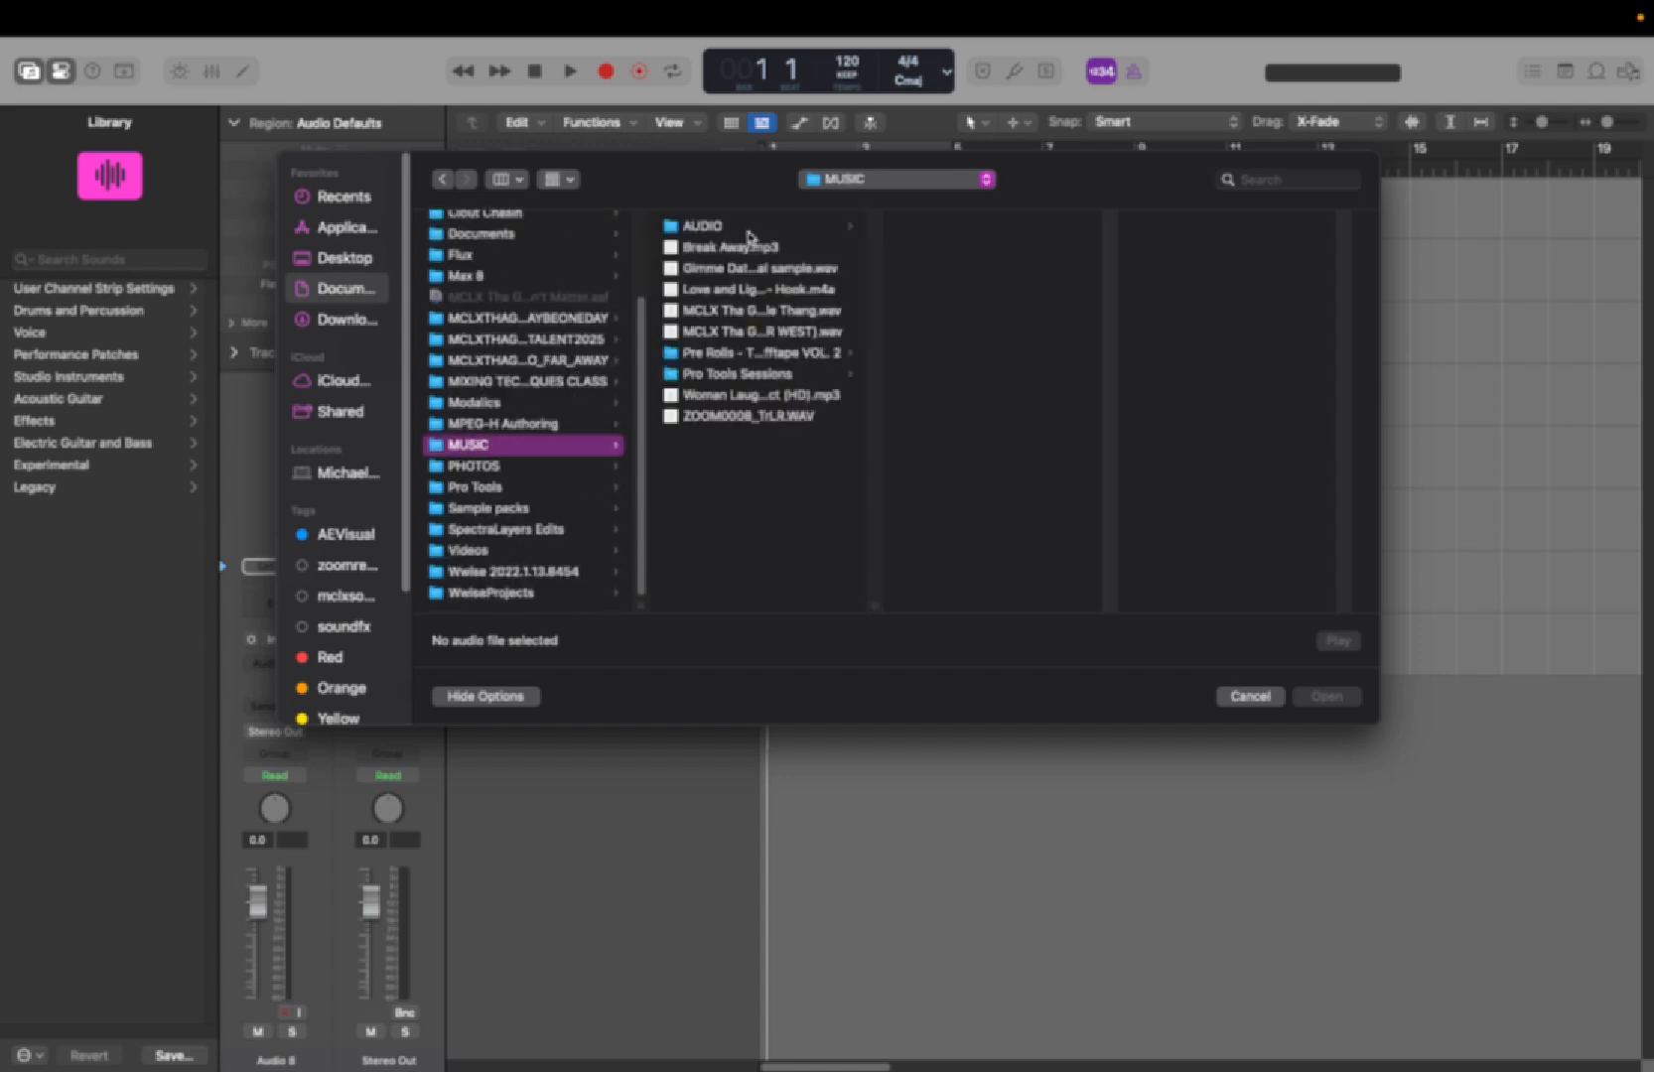
{"action": "left_click", "coordinate": [747, 333]}
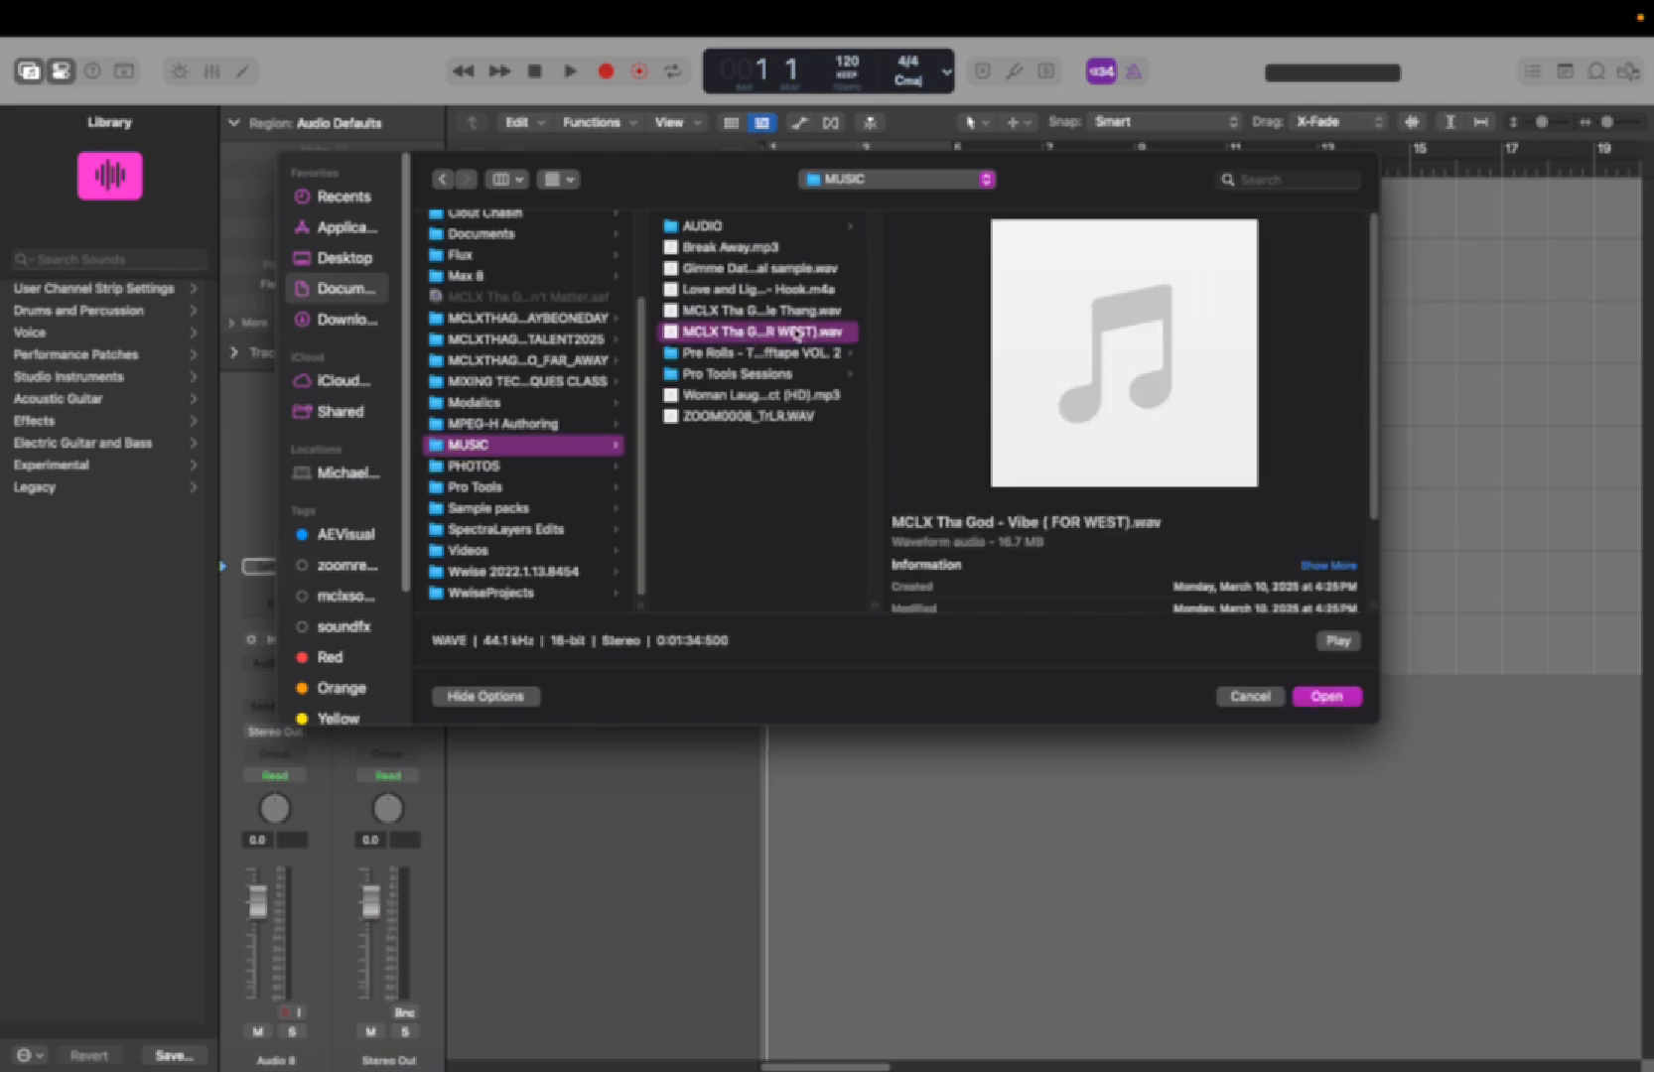
{"action": "mouse_move", "coordinate": [1034, 463]}
{"action": "left_click", "coordinate": [1328, 565]}
{"action": "left_click_drag", "start_coordinate": [1375, 489], "coordinate": [1378, 577]}
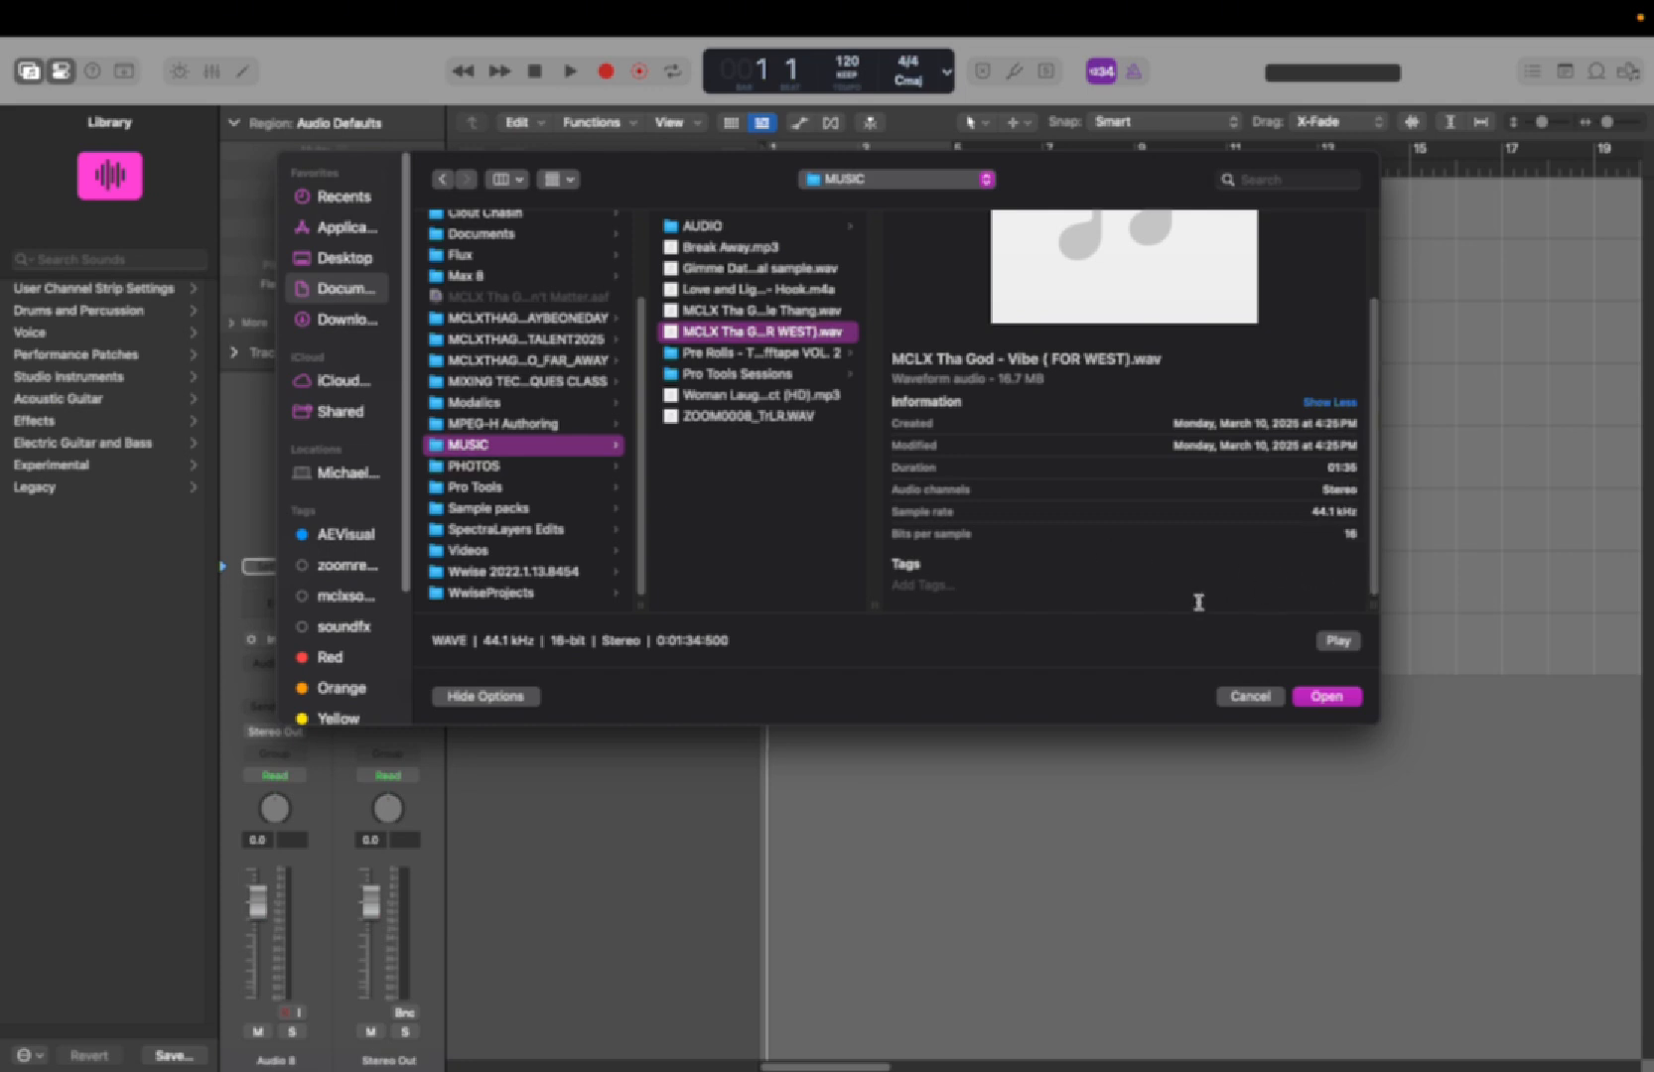
{"action": "left_click", "coordinate": [1326, 697]}
Step: Import MCLX Tha God - Vibe ( FOR WEST).wav from the MUSIC folder again and dismiss the remaining file dialogs
{"action": "key", "text": "super+shift+i"}
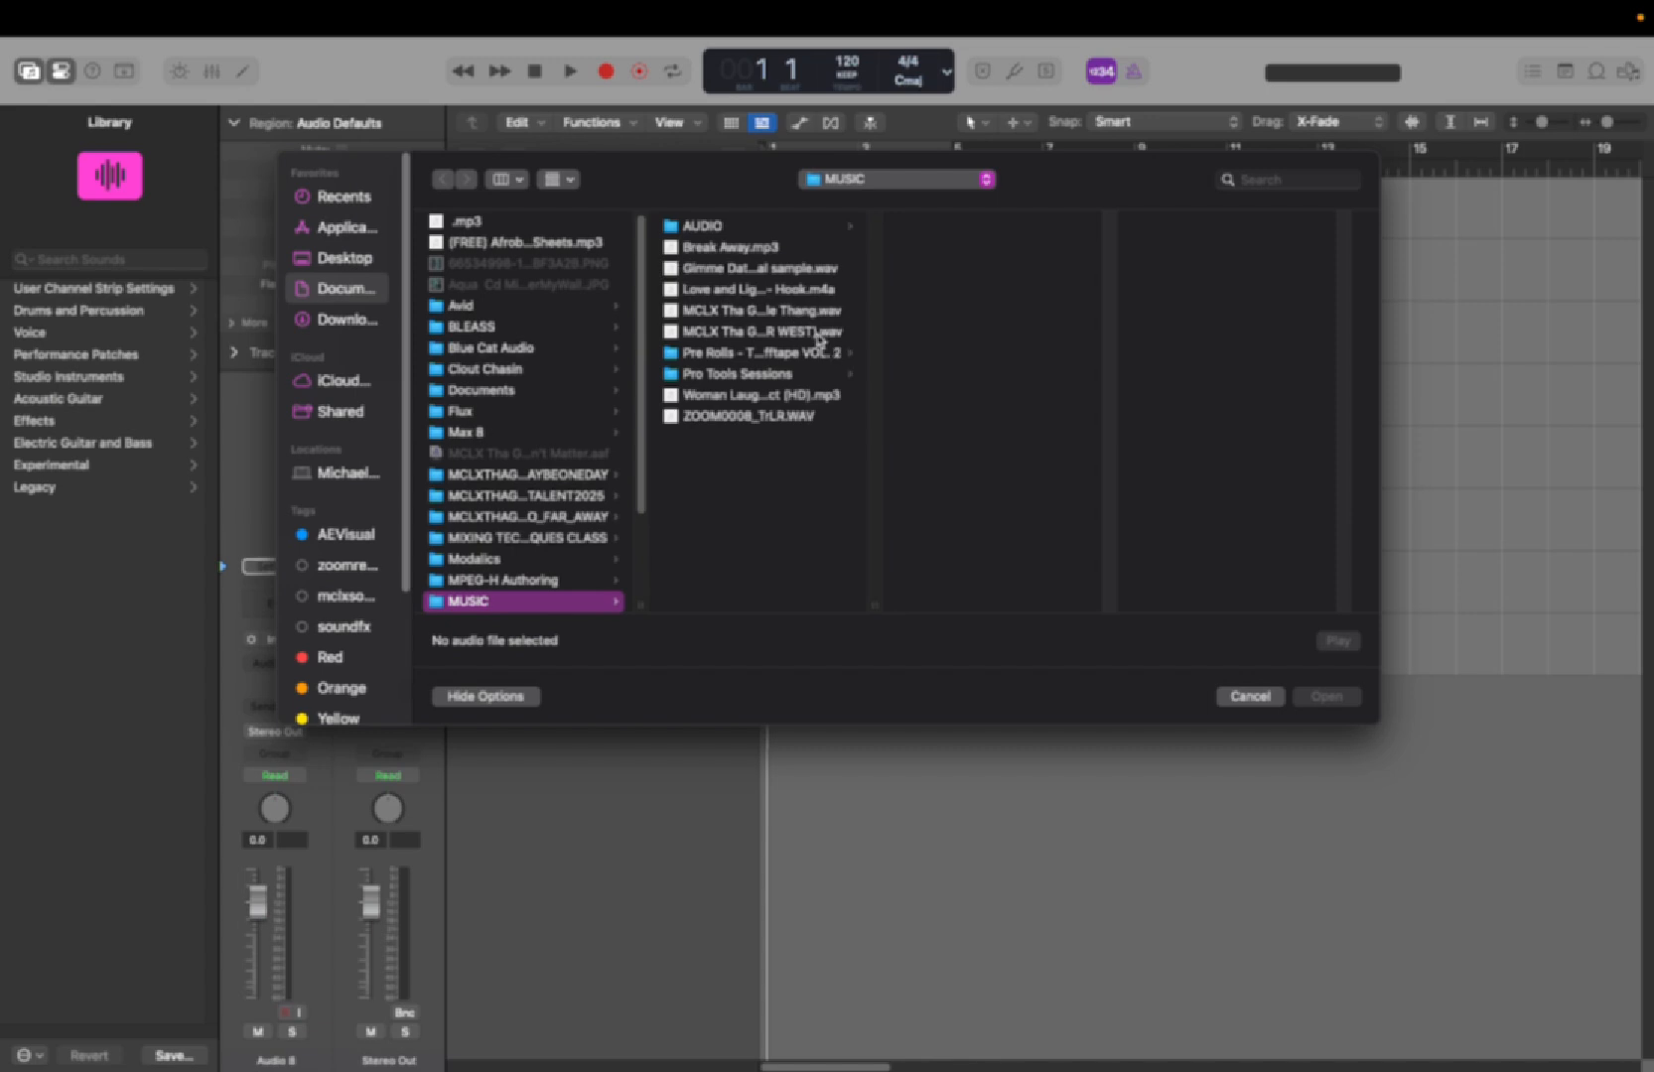
{"action": "left_click", "coordinate": [785, 337]}
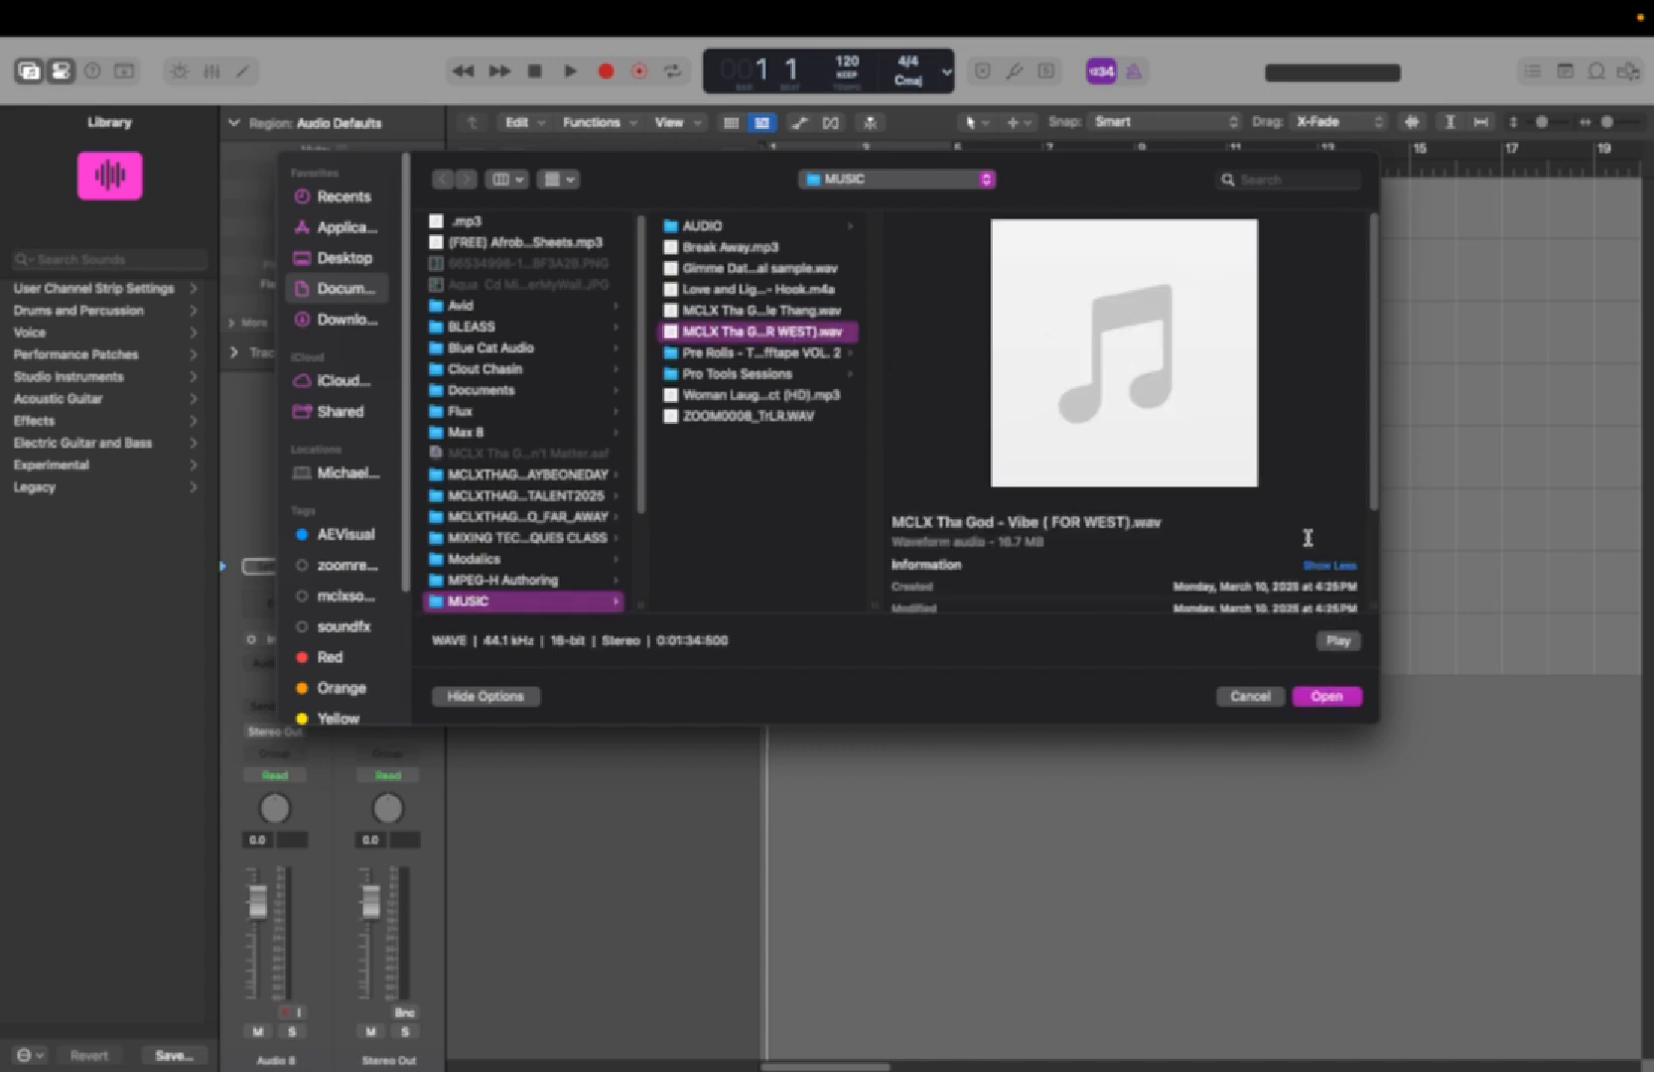
{"action": "left_click", "coordinate": [1345, 701]}
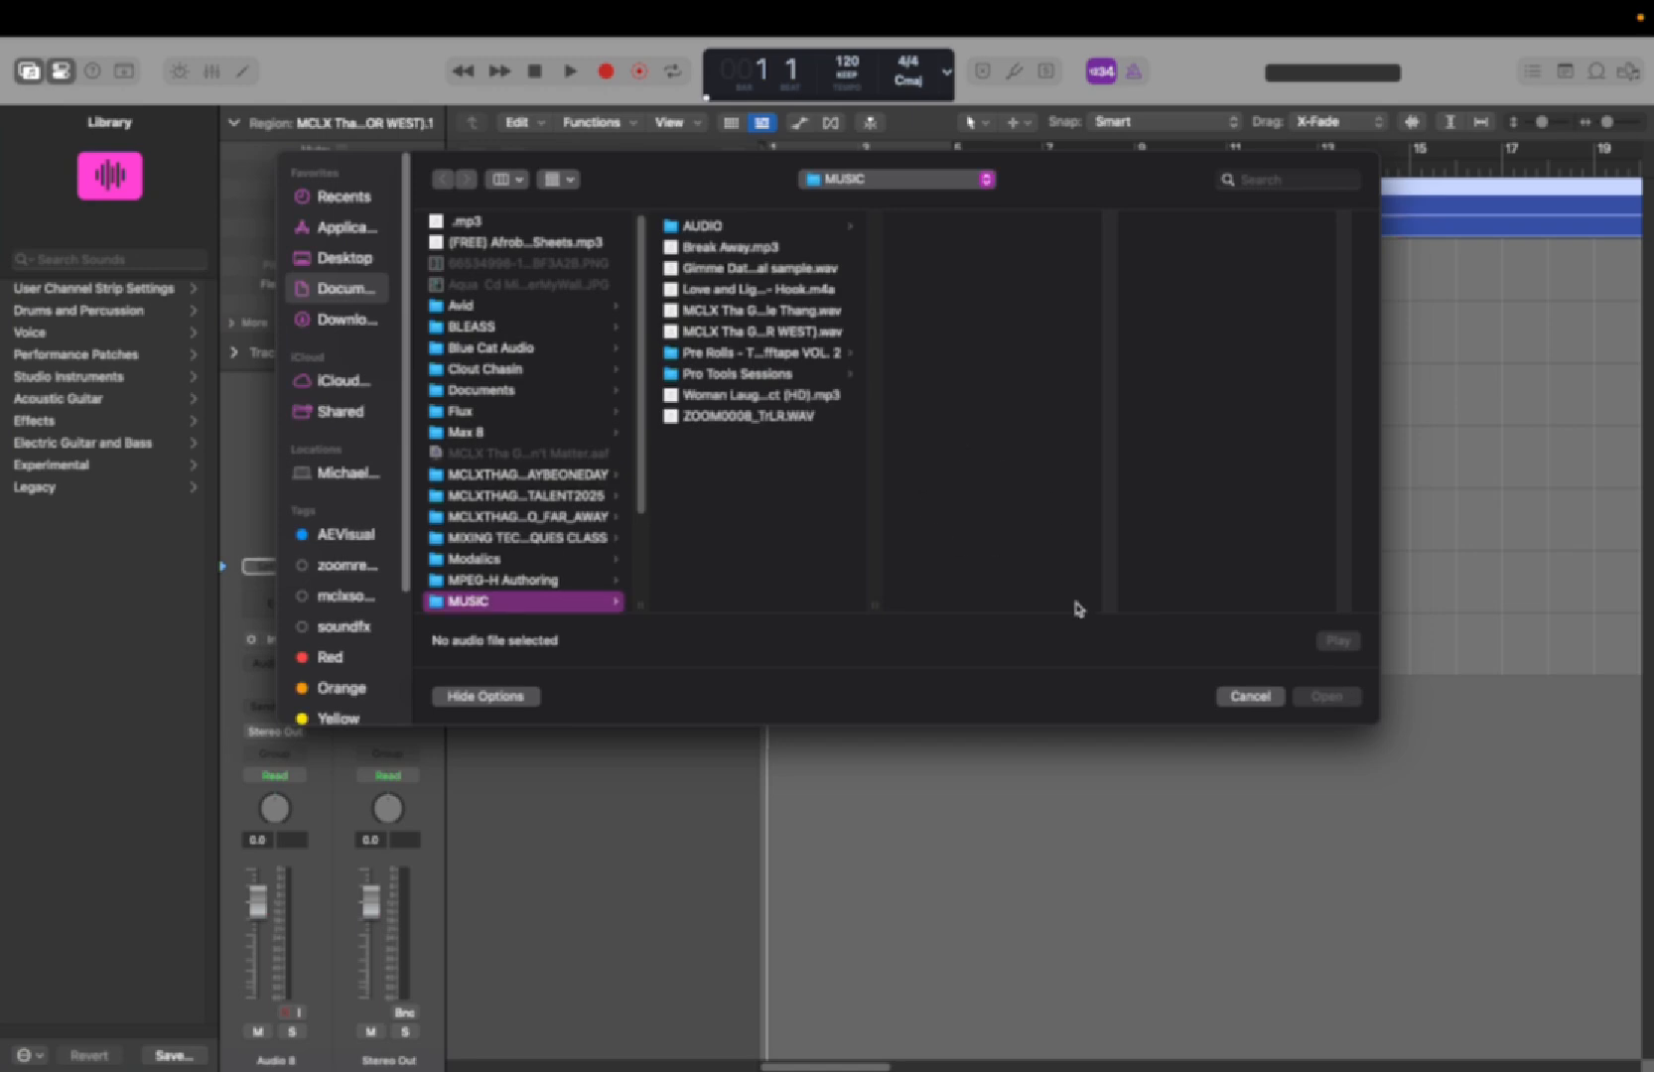
{"action": "left_click", "coordinate": [1259, 692]}
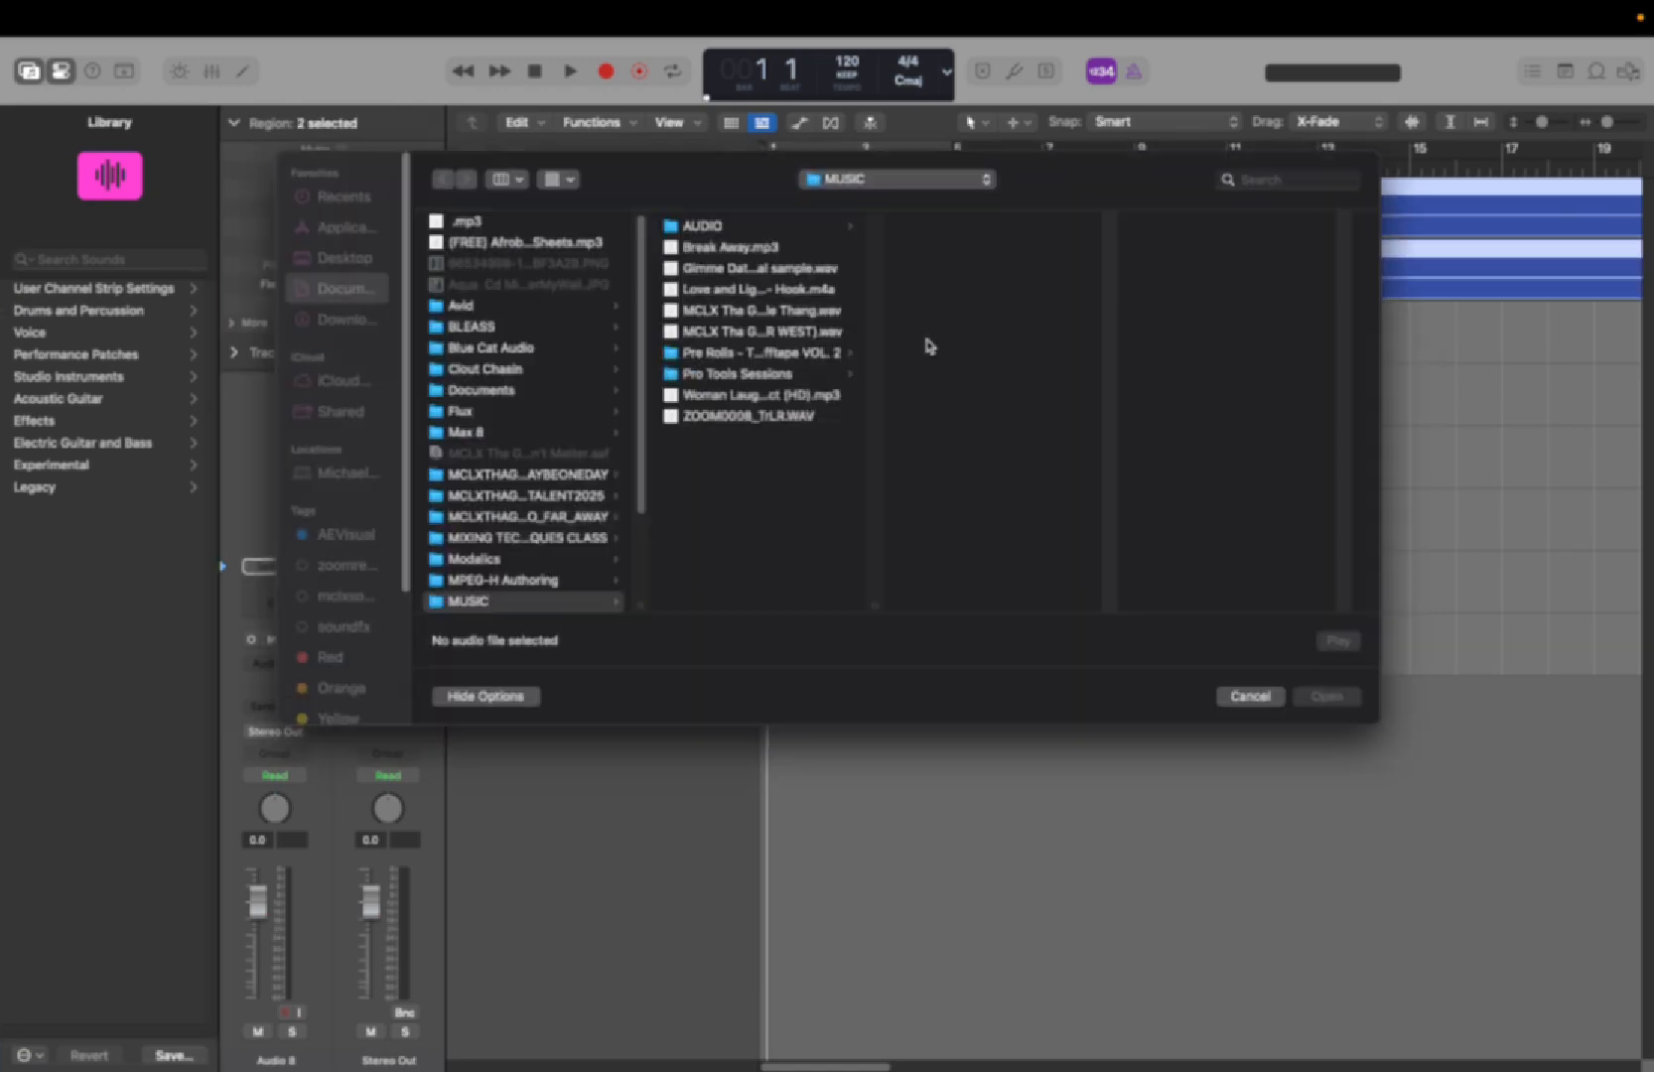
{"action": "left_click", "coordinate": [1248, 697]}
{"action": "left_click", "coordinate": [1252, 696]}
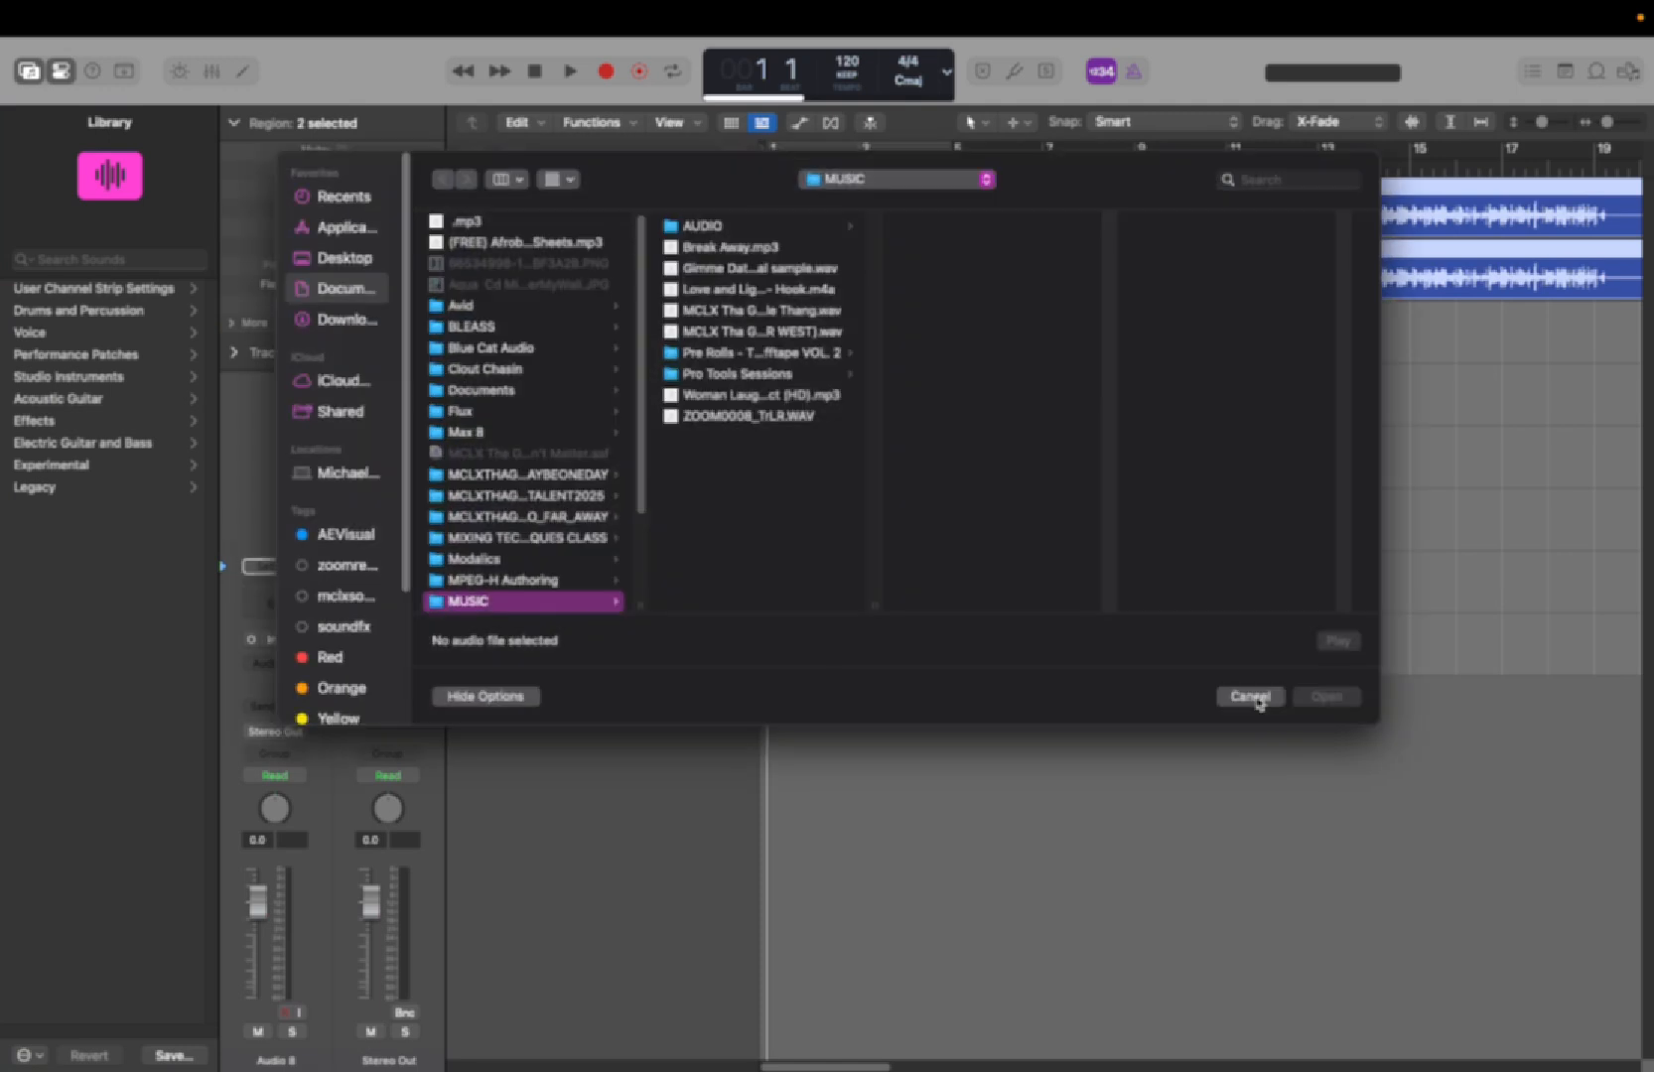
{"action": "left_click", "coordinate": [1253, 695]}
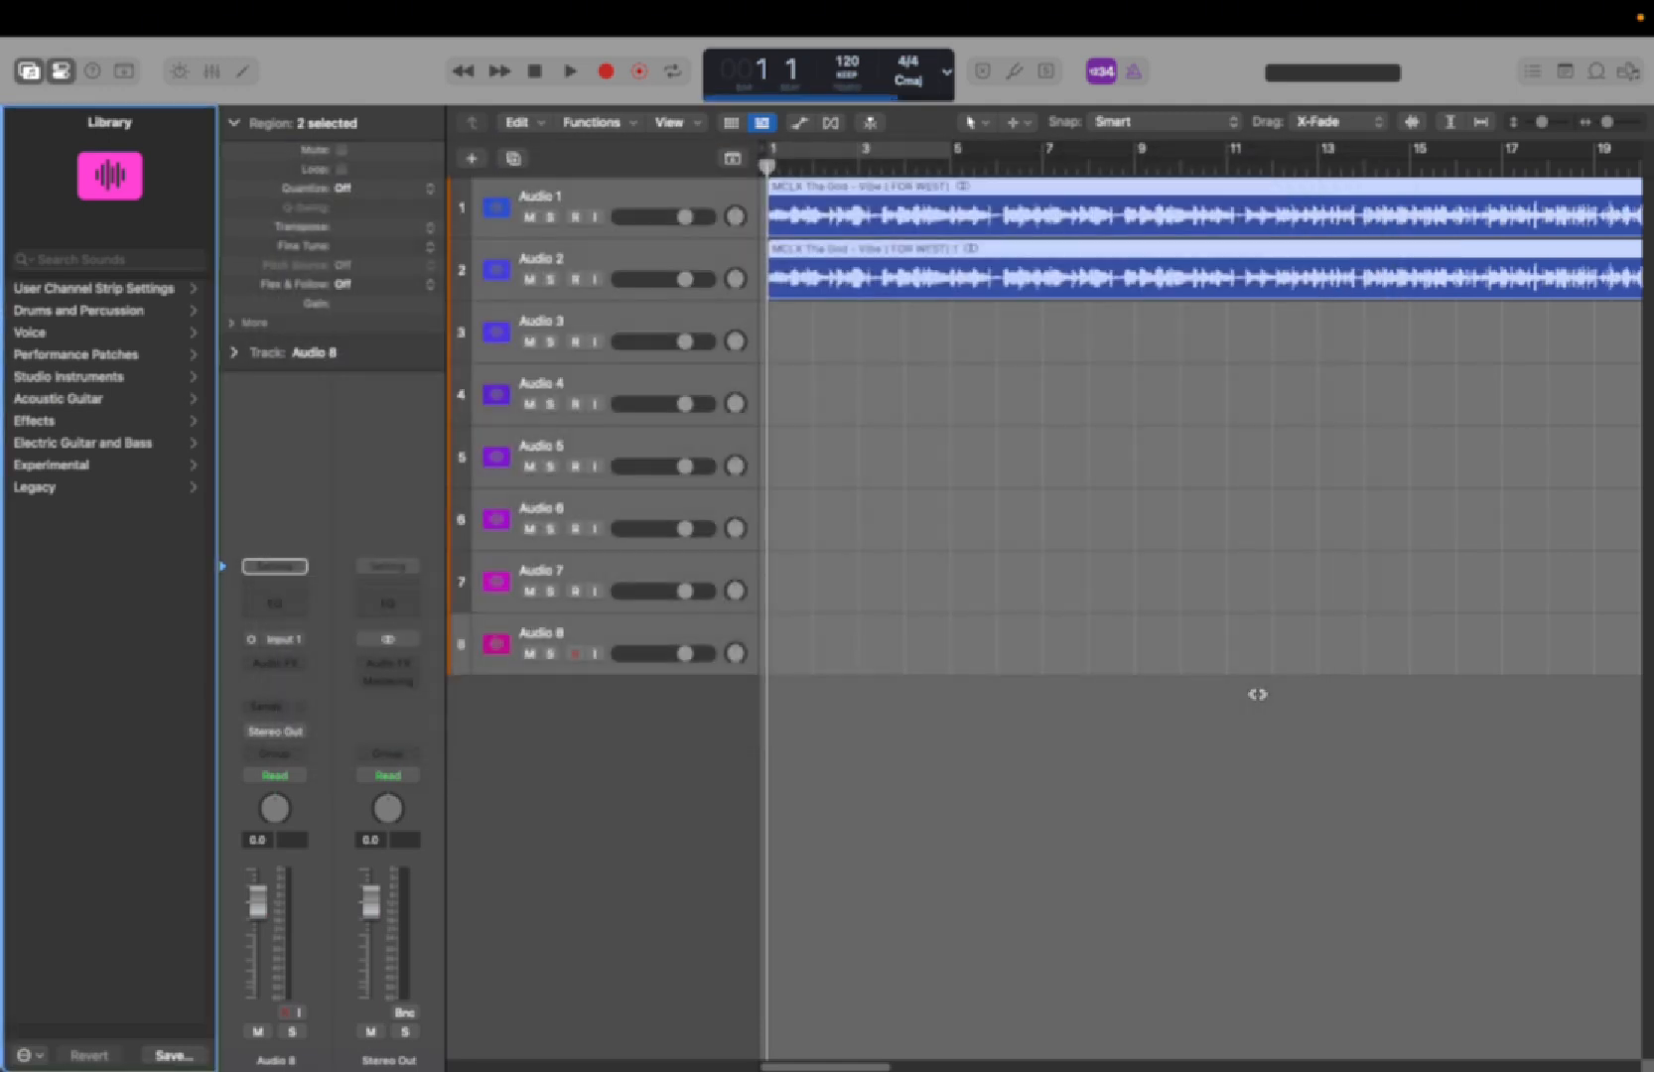
Step: Delete the duplicate Vibe audio region on the Audio 2 track
{"action": "left_click", "coordinate": [1093, 535]}
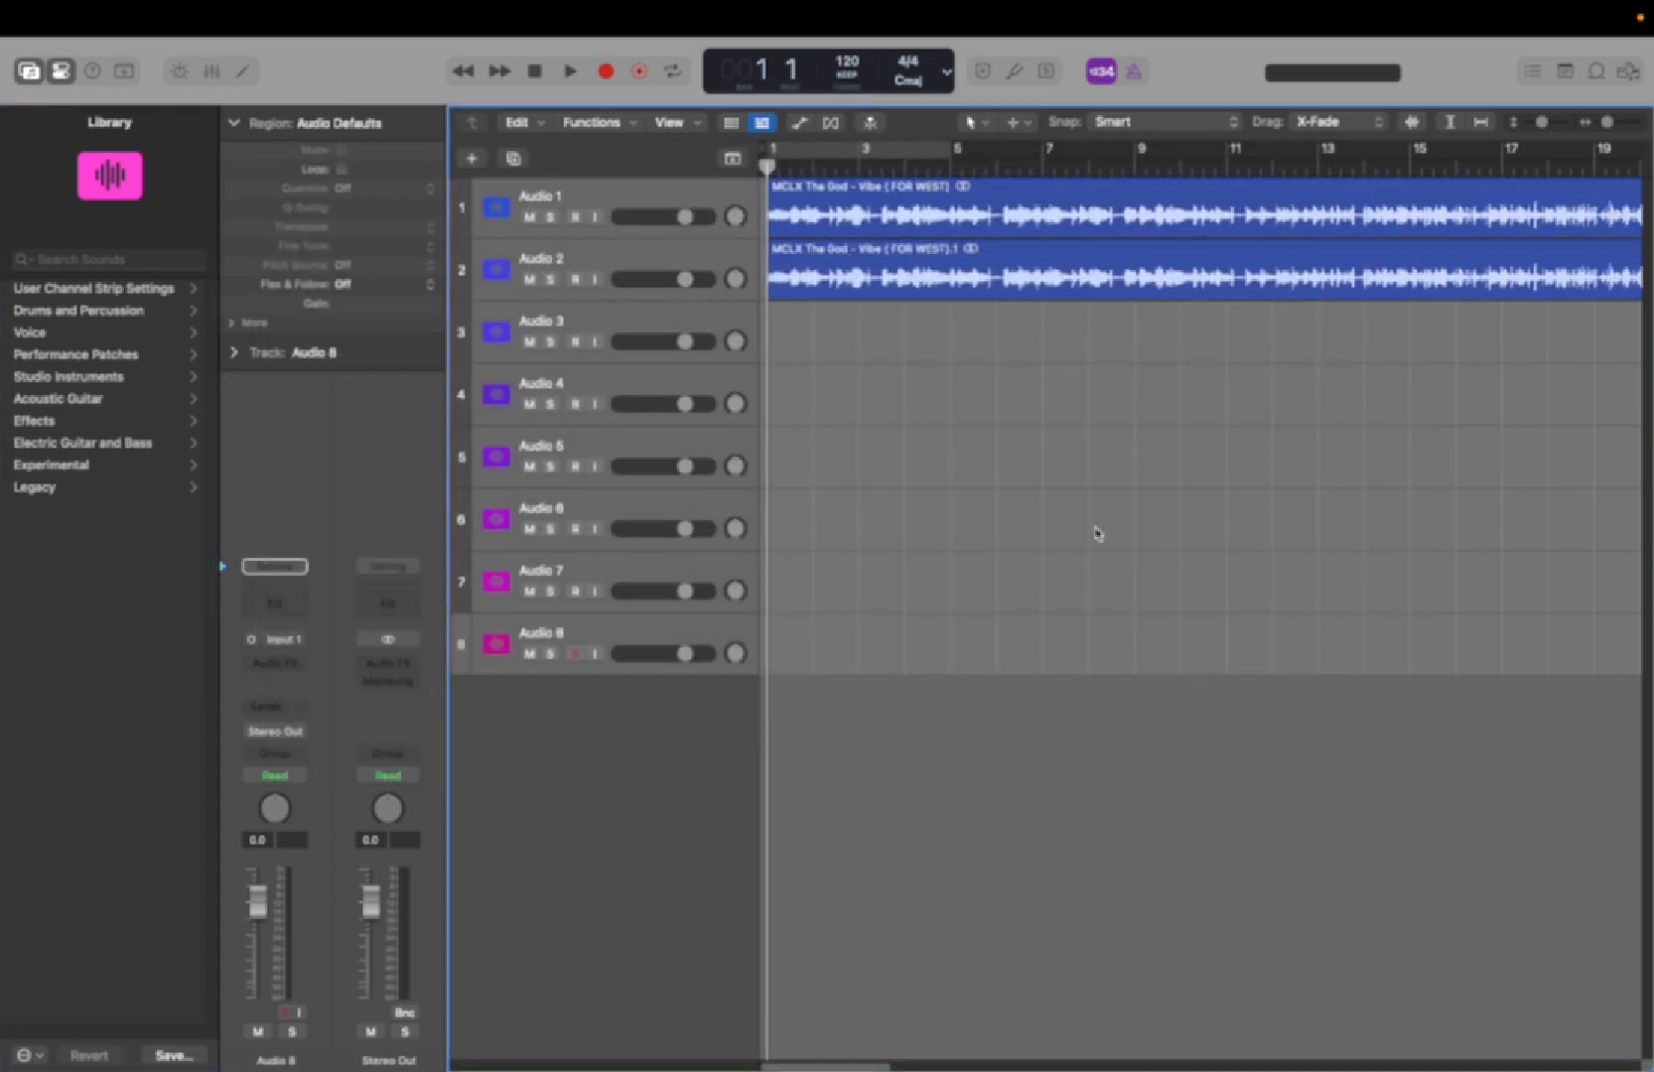
{"action": "right_click", "coordinate": [1033, 290]}
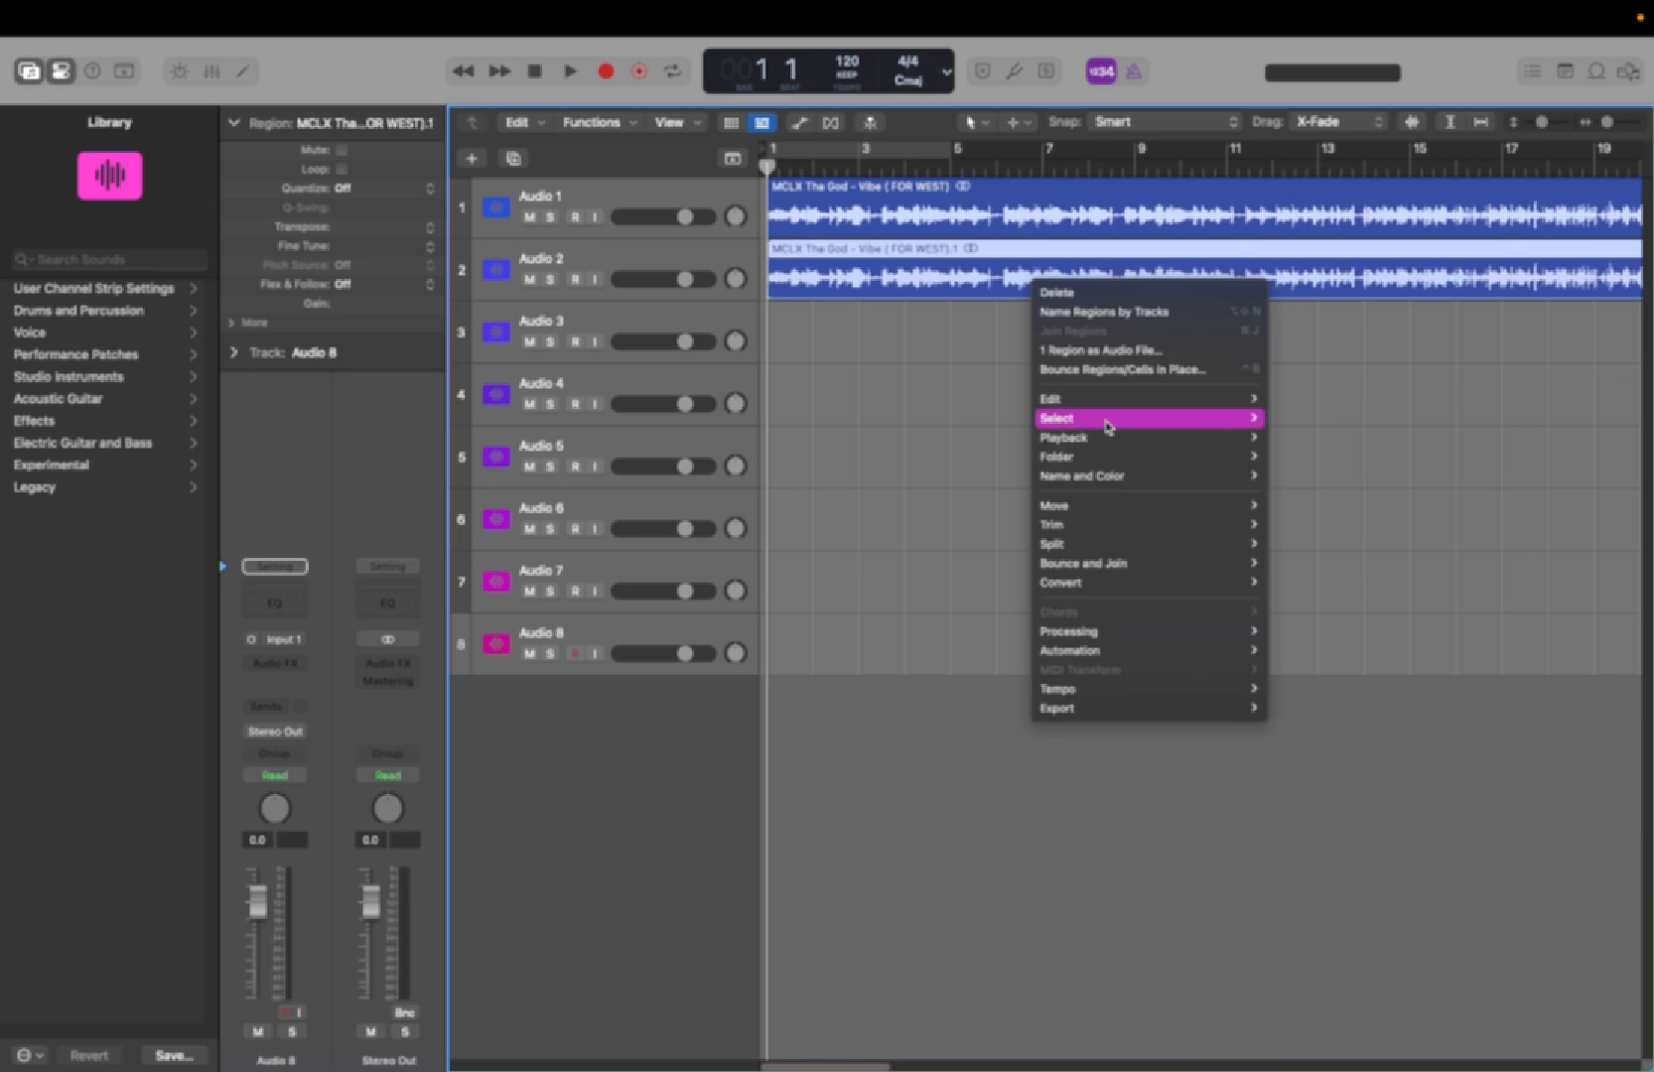
{"action": "left_click", "coordinate": [1106, 299]}
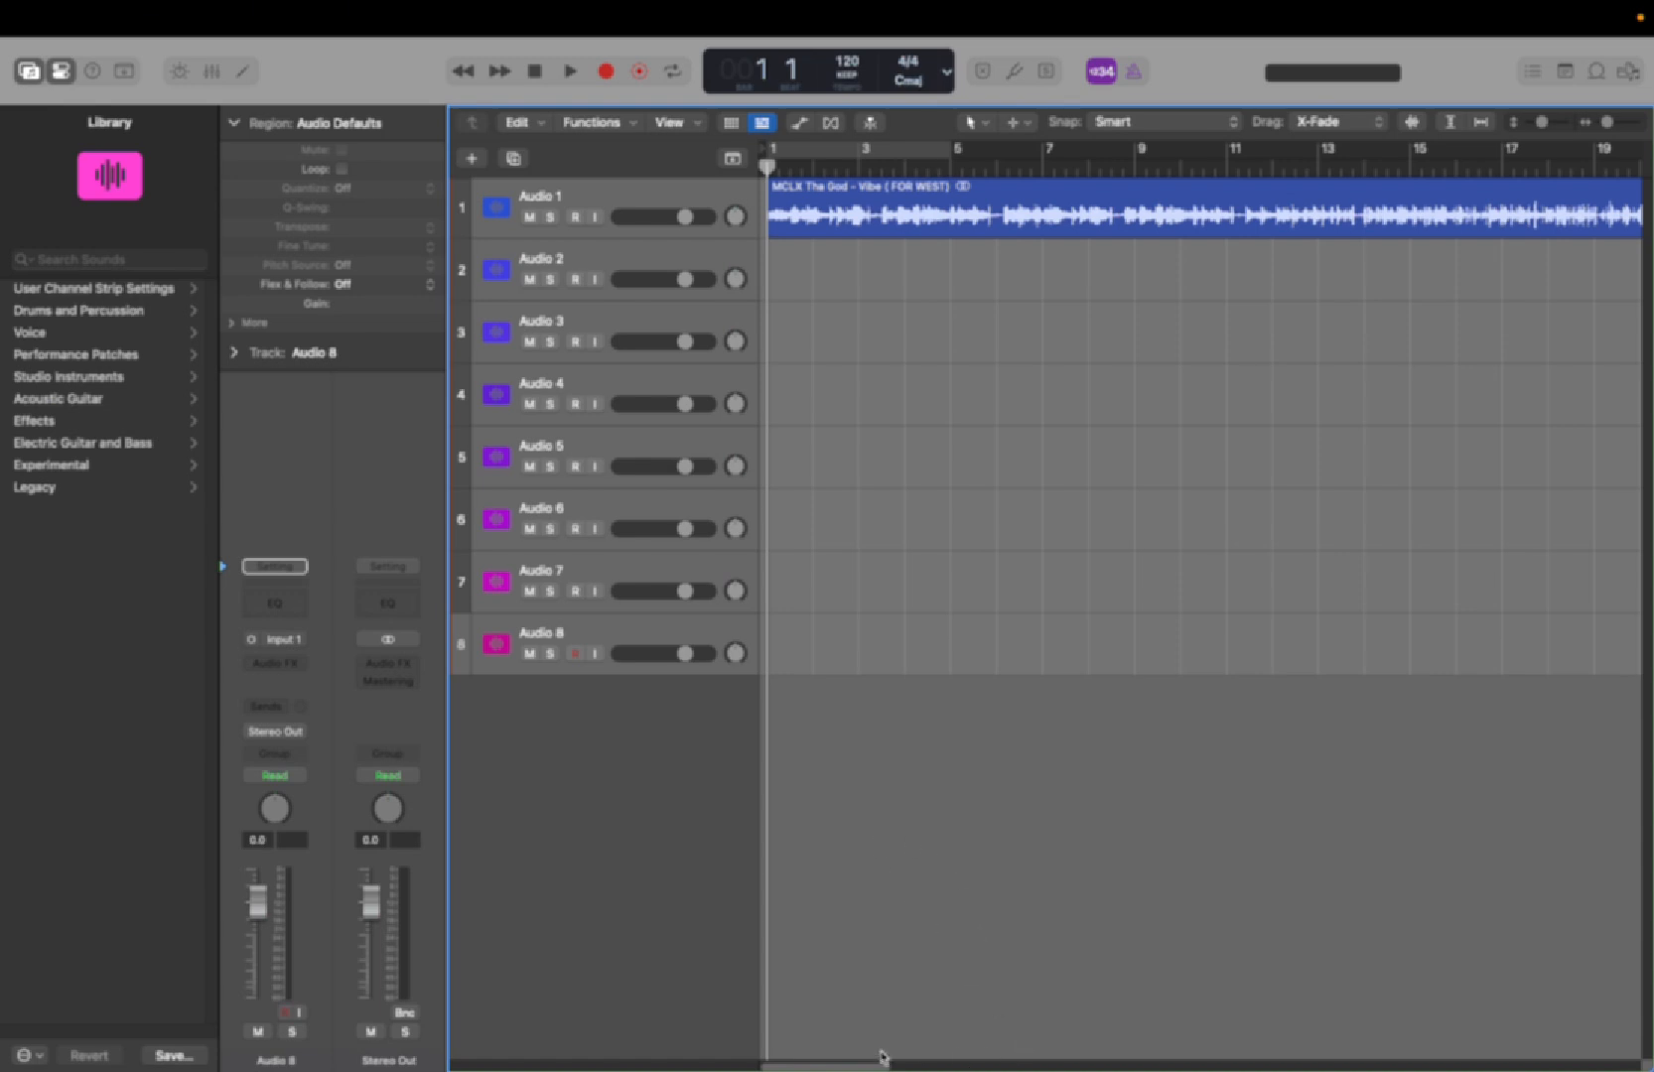
Step: Play the imported audio on the Audio 1 track from the beginning, and stop playback in bar 5
{"action": "mouse_move", "coordinate": [877, 1069]}
{"action": "left_mouse_down"}
{"action": "mouse_move", "coordinate": [970, 1069]}
{"action": "mouse_move", "coordinate": [870, 1070]}
{"action": "left_mouse_up"}
{"action": "key", "text": "space"}
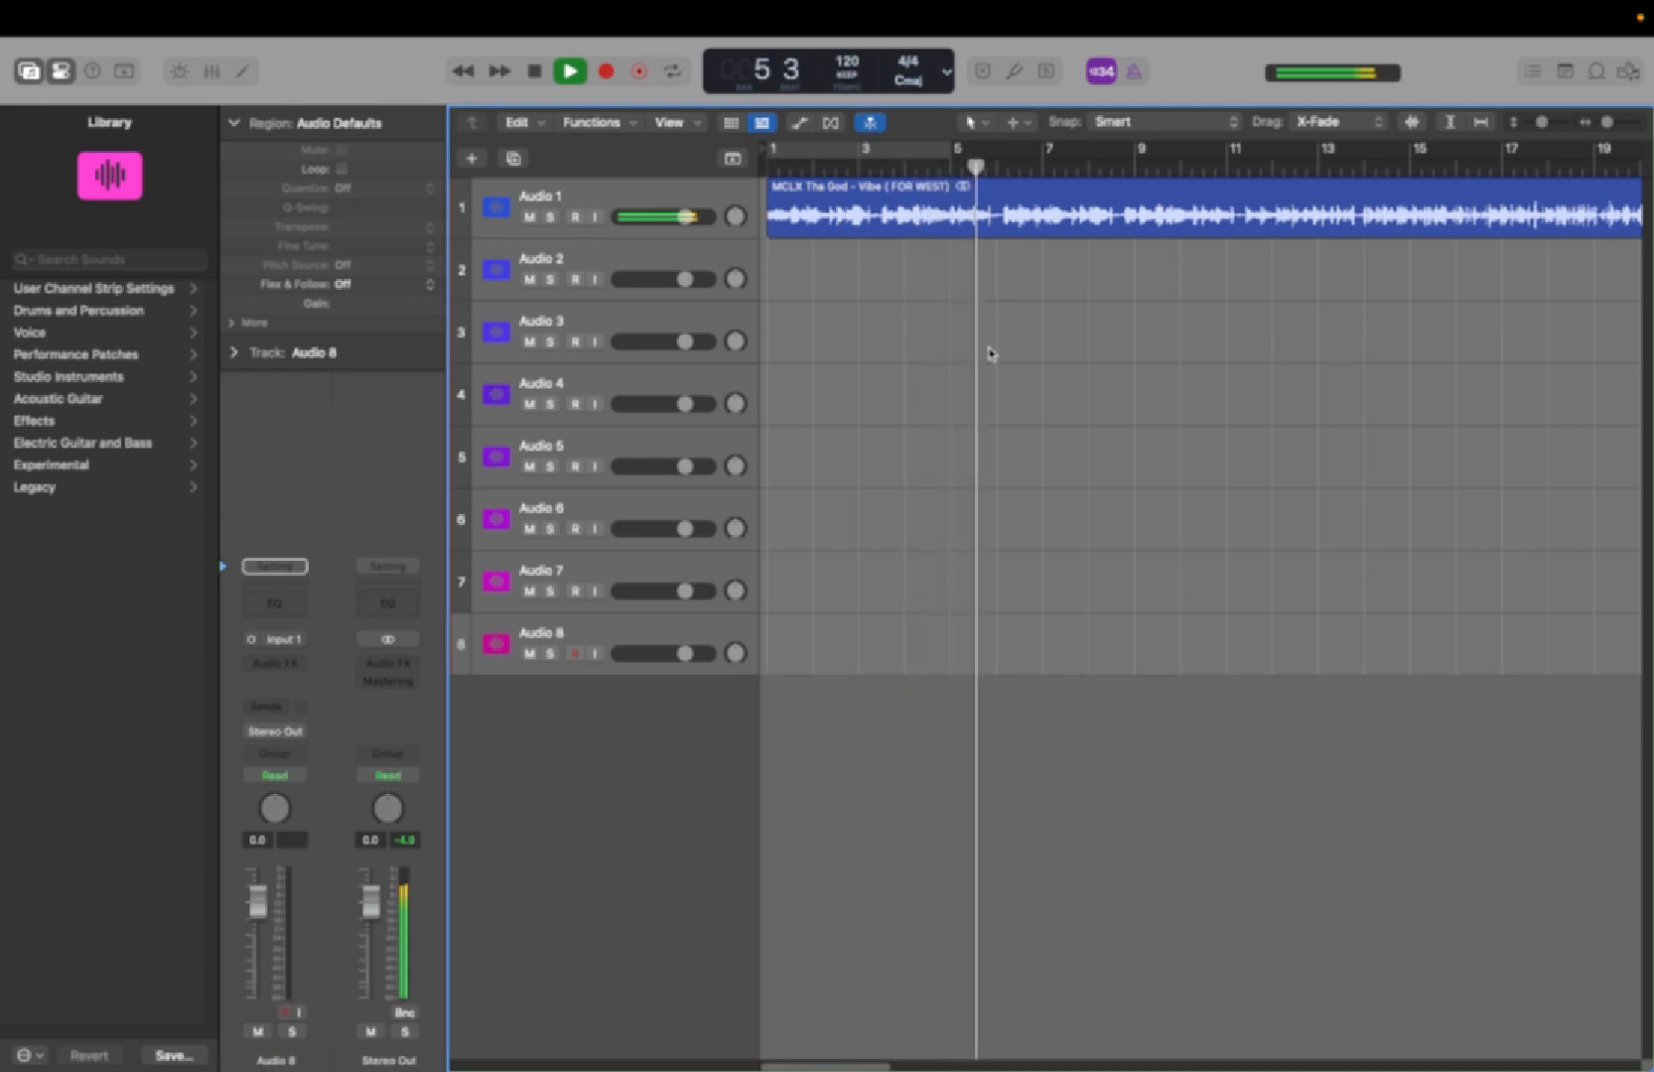
{"action": "key", "text": "space"}
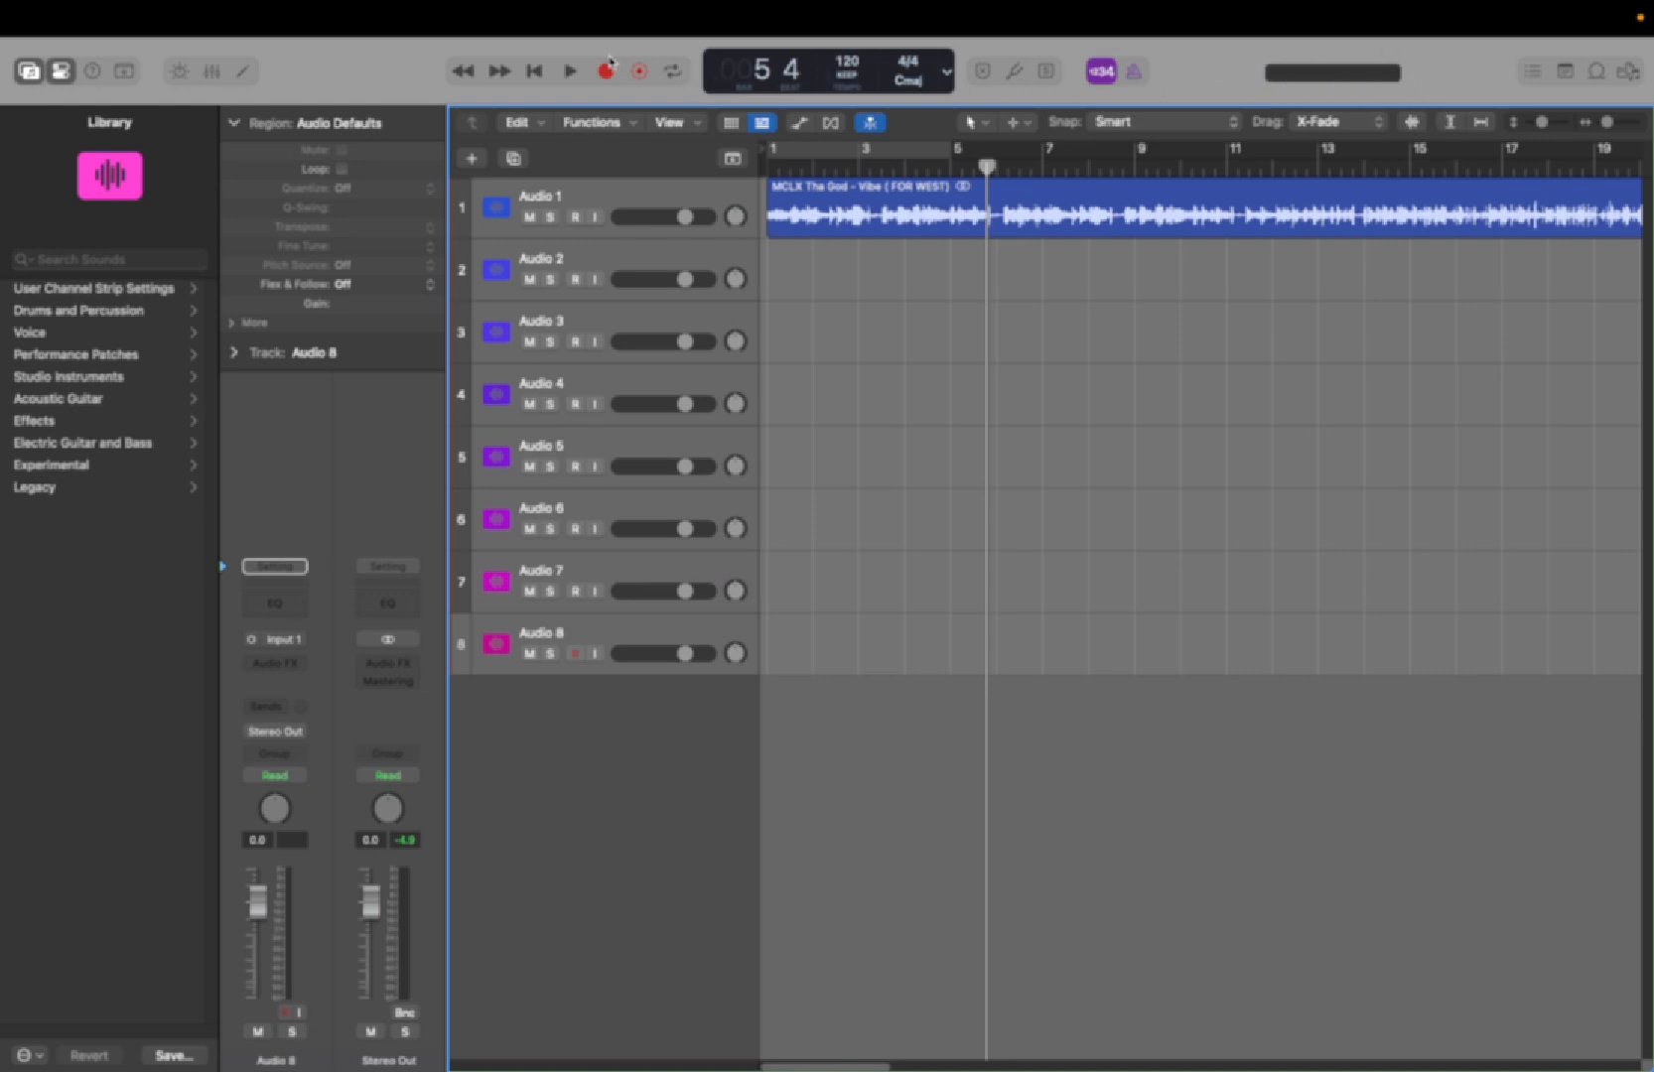
Step: Continue playing the beat from bar 5 and stop it in bar 7
{"action": "left_click", "coordinate": [570, 70]}
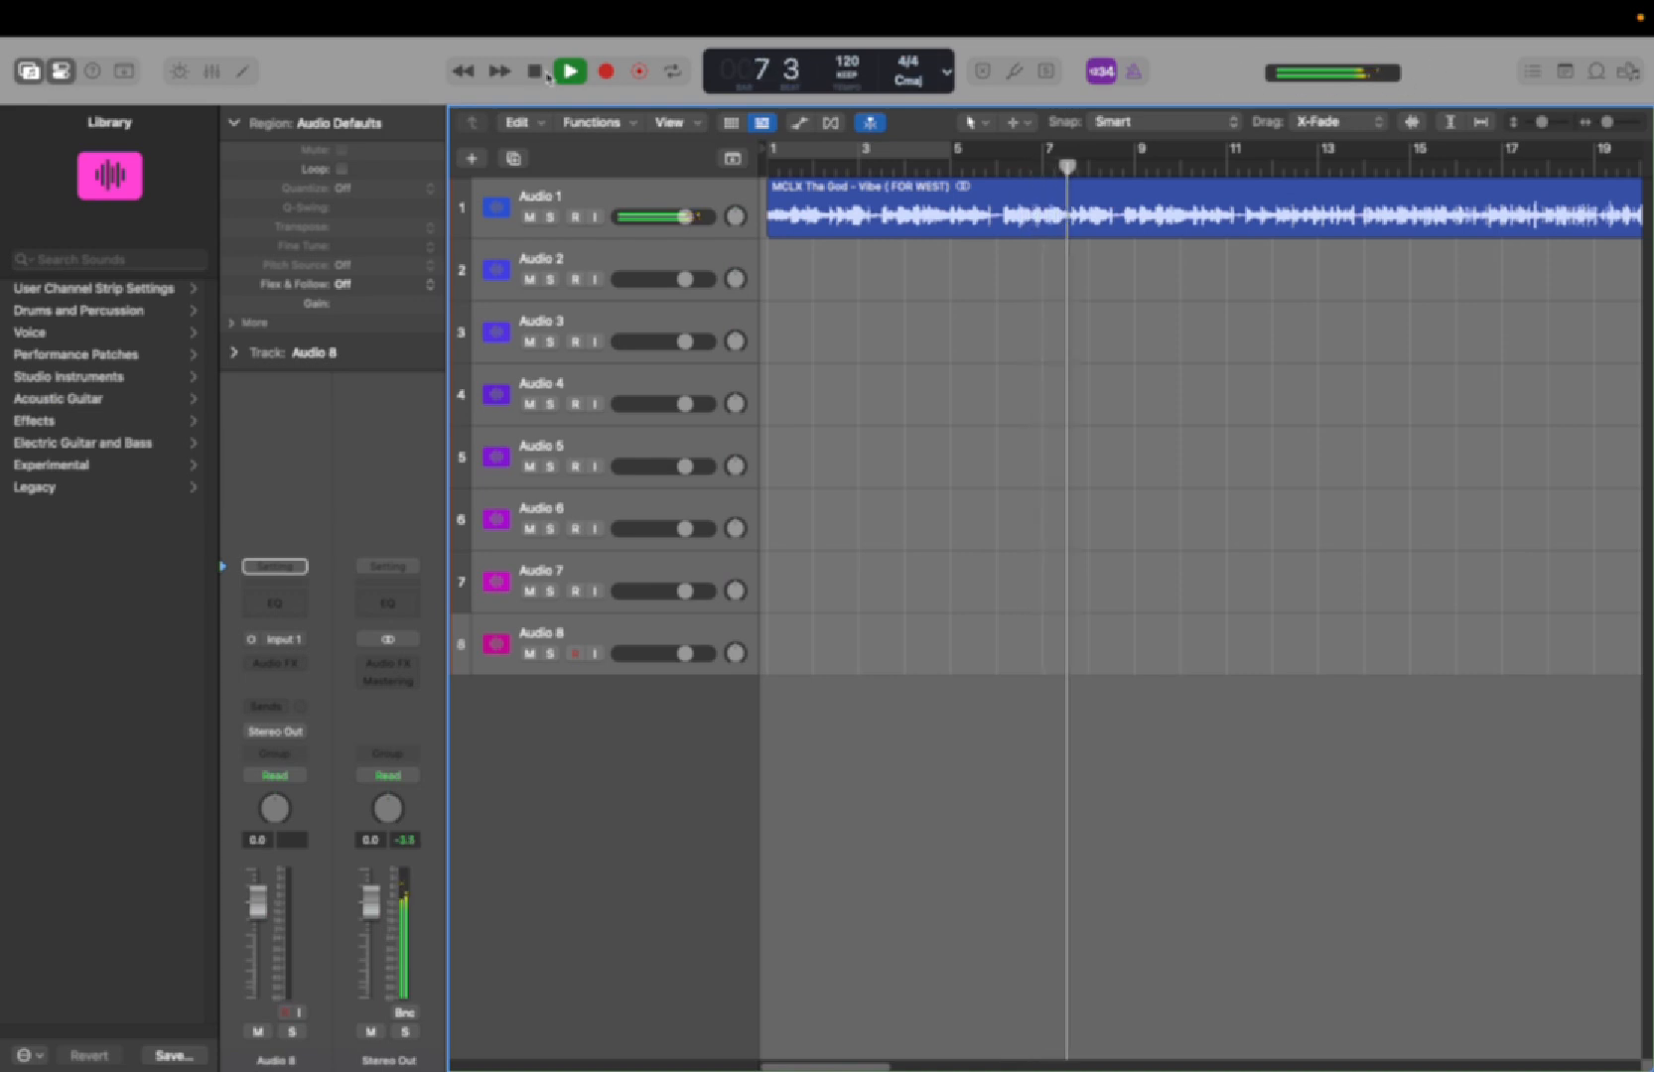
{"action": "key", "text": "space"}
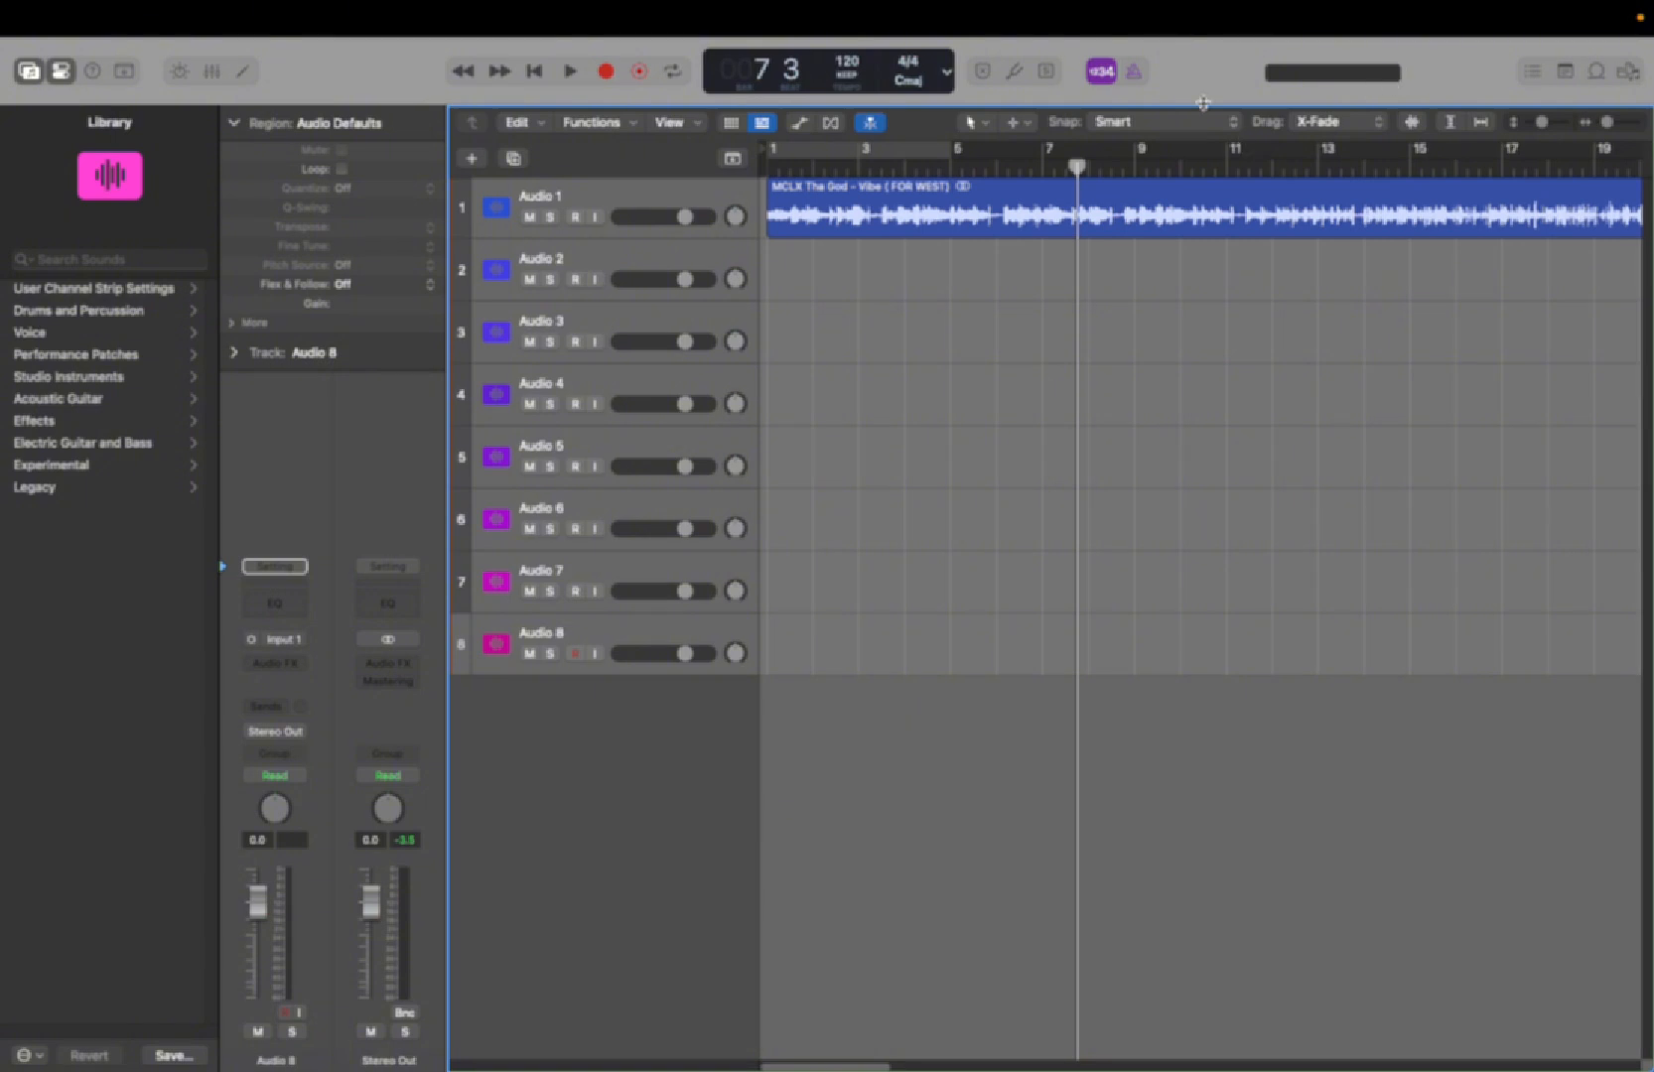
Step: Rename the Audio 1 track as Instru and name its audio region after the track
{"action": "double_click", "coordinate": [540, 195]}
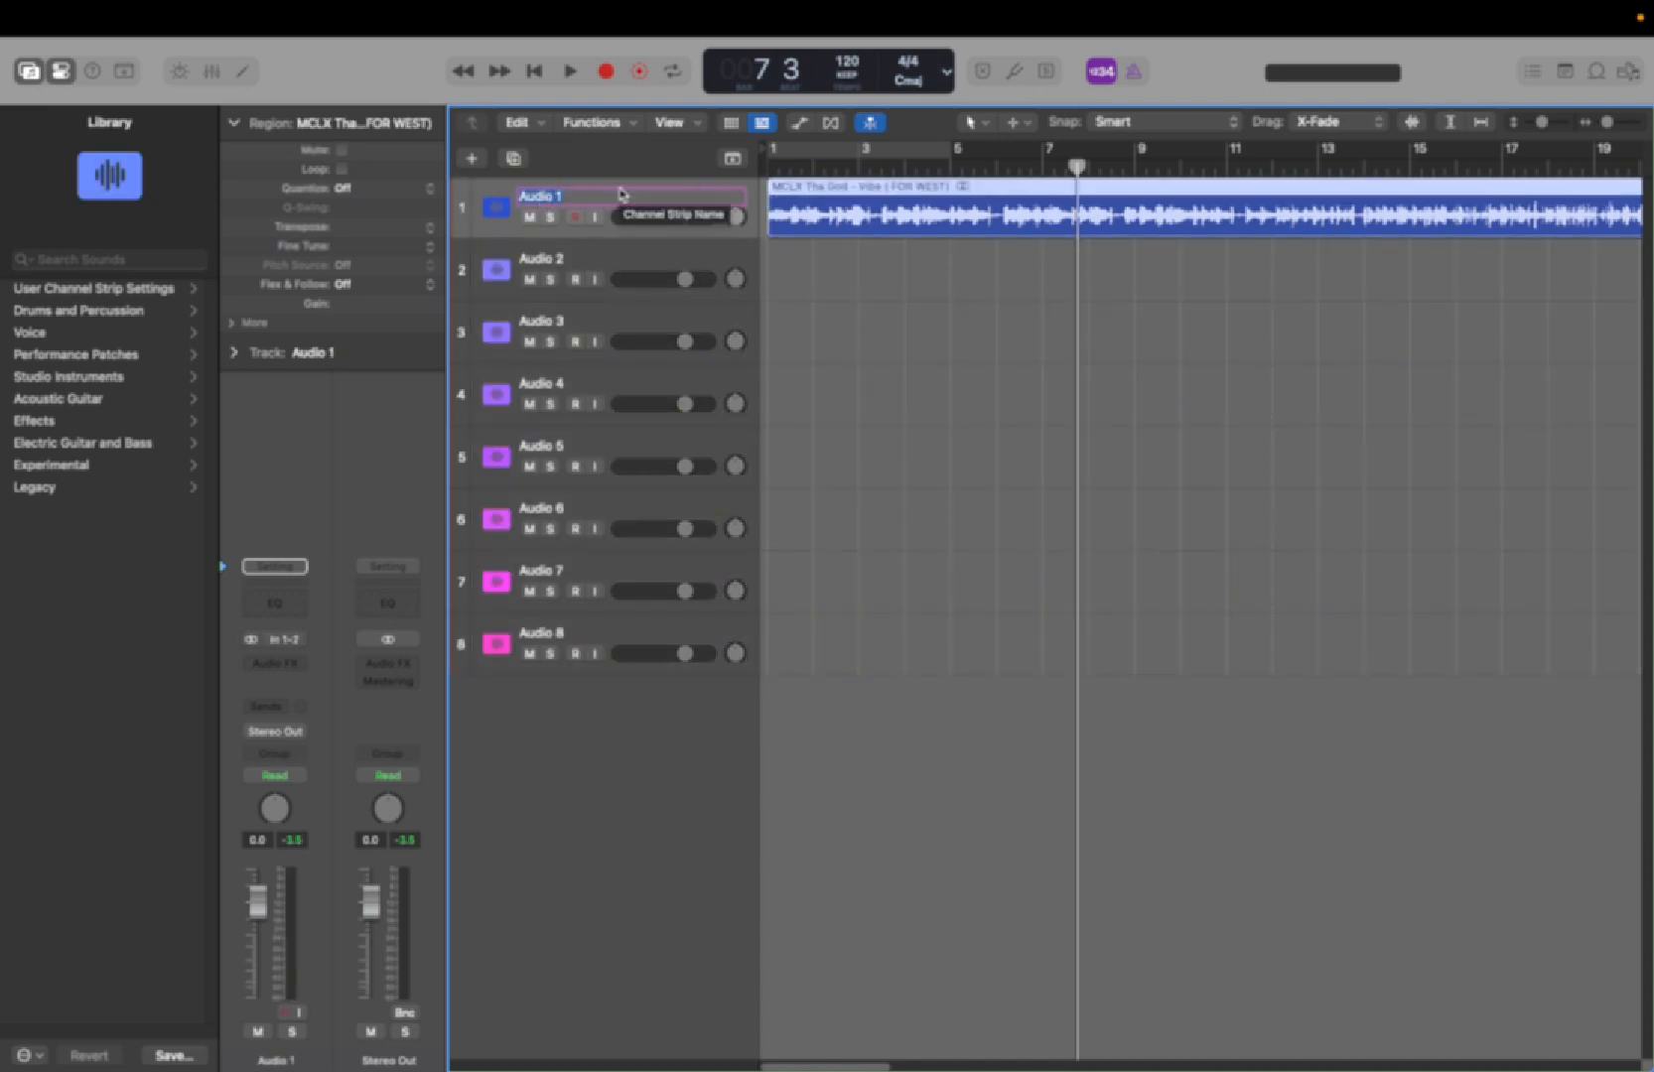
{"action": "key", "text": "BackSpace"}
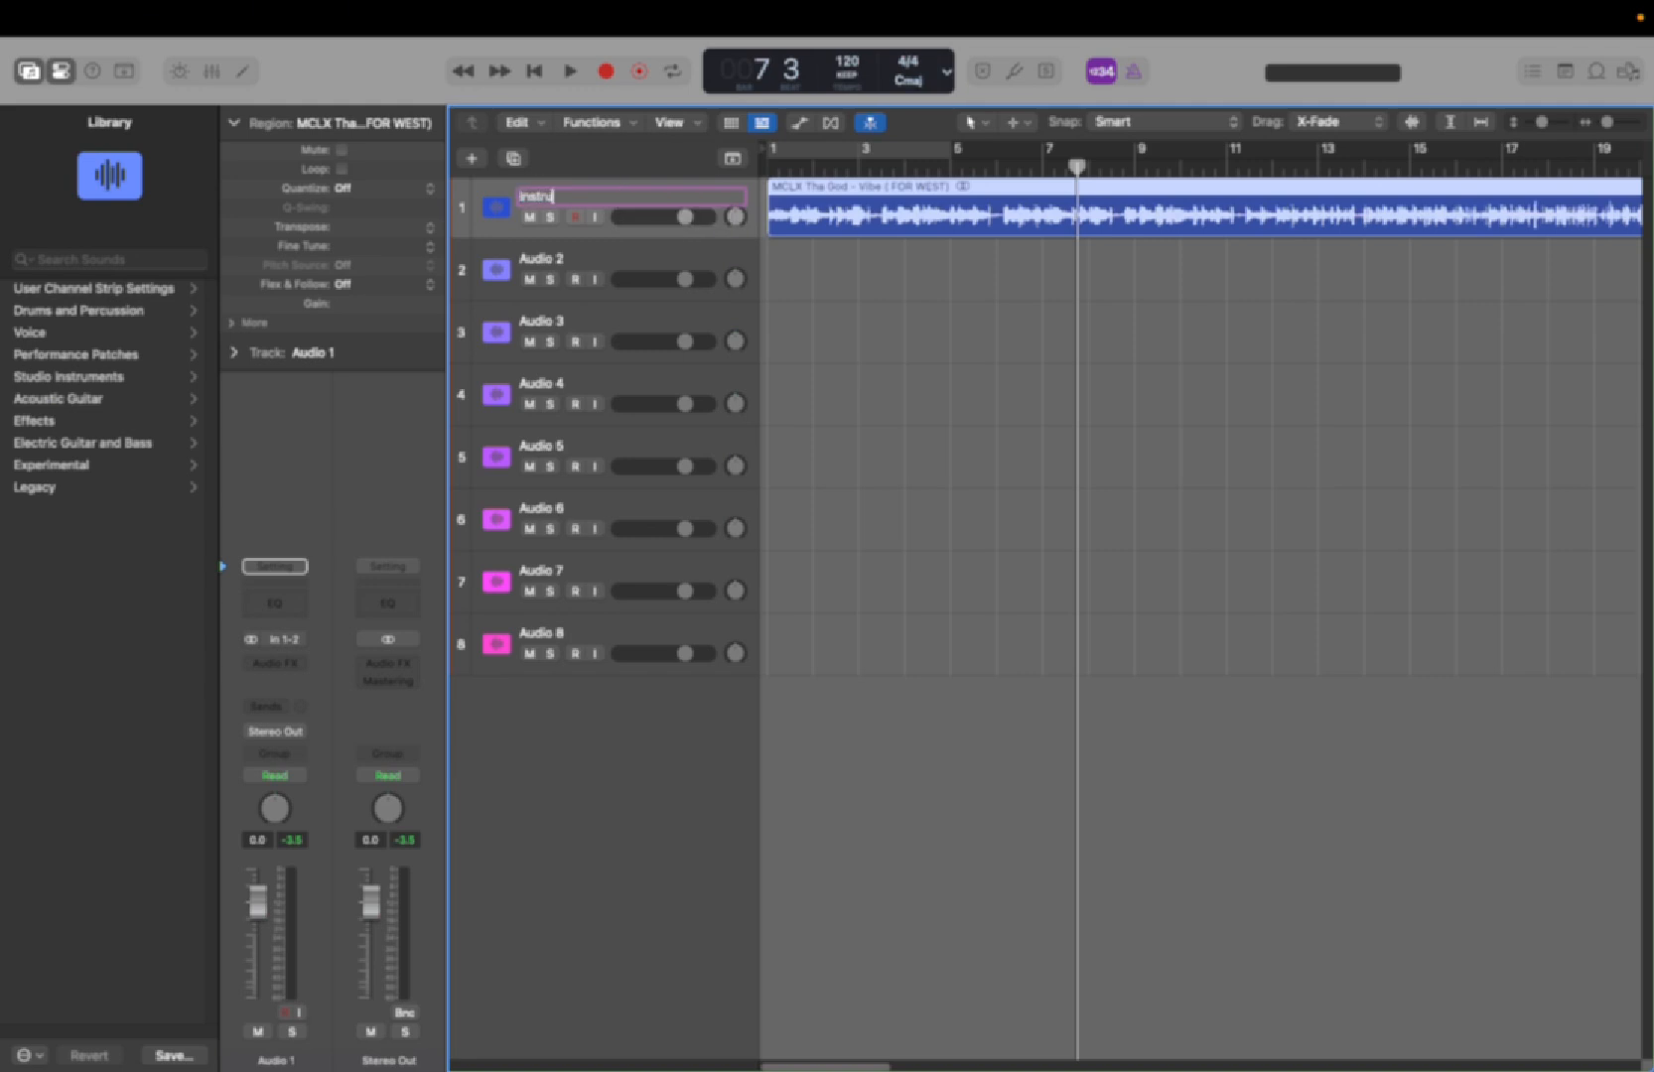
{"action": "key", "text": "Return"}
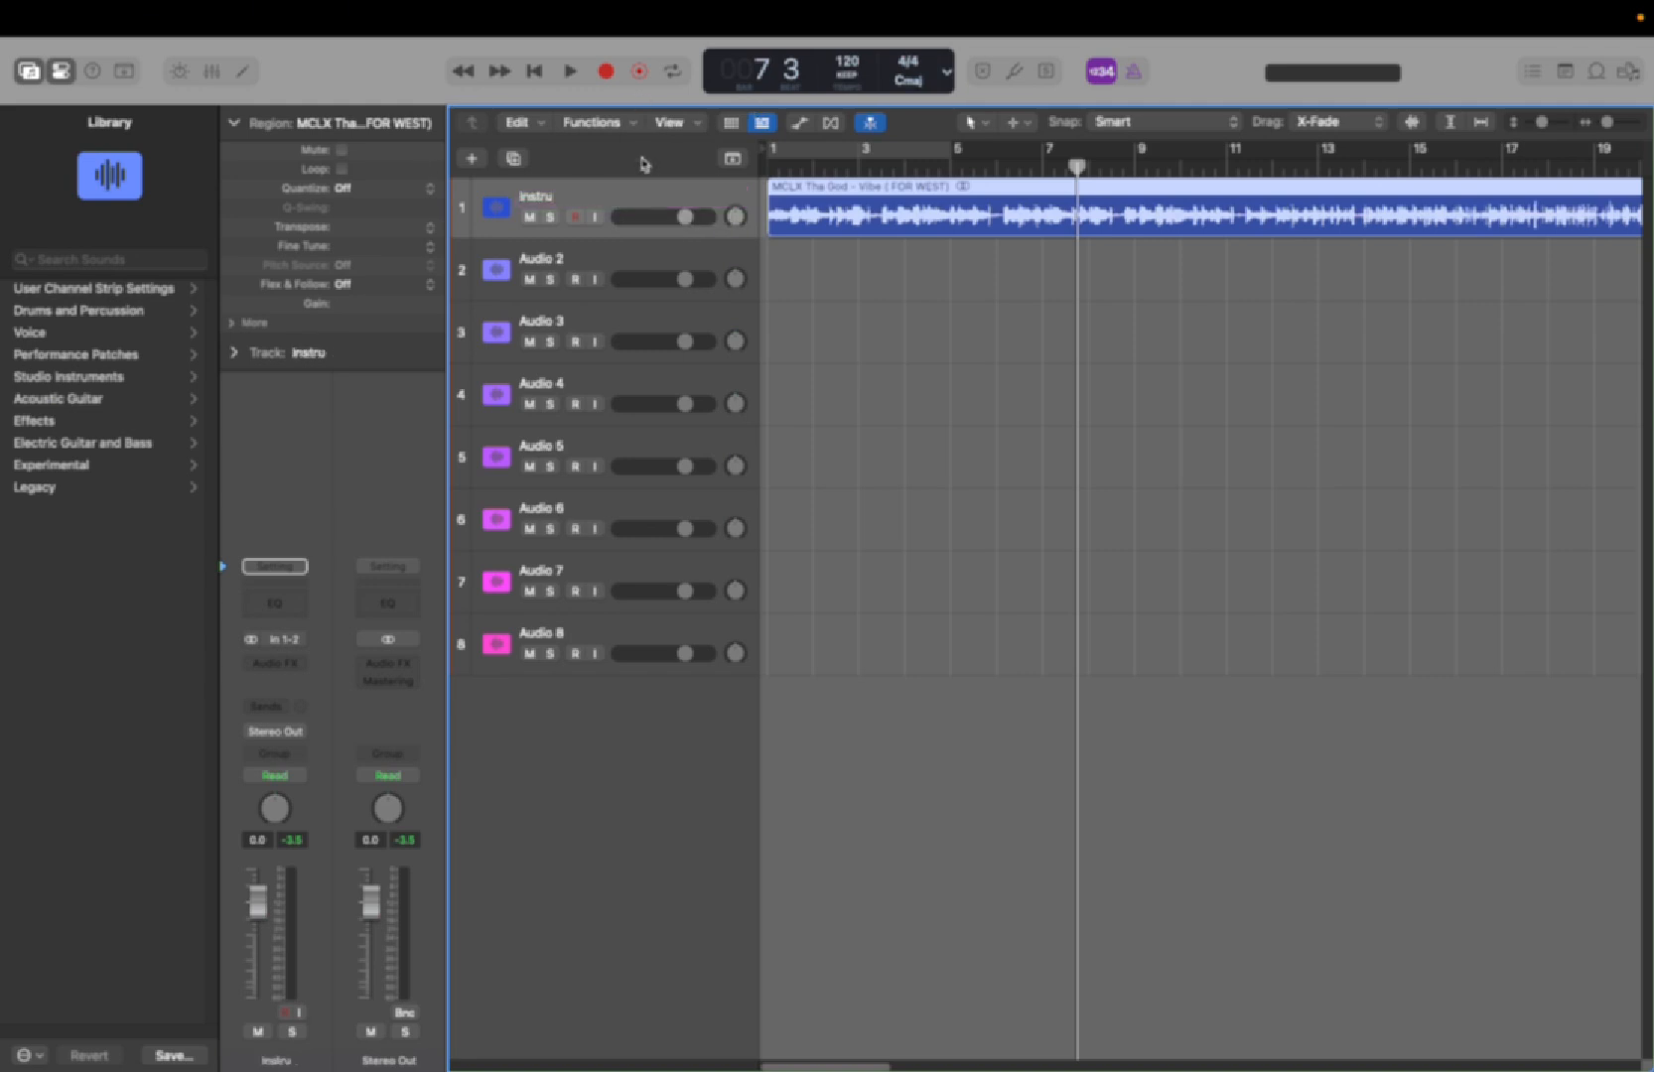
{"action": "right_click", "coordinate": [855, 211]}
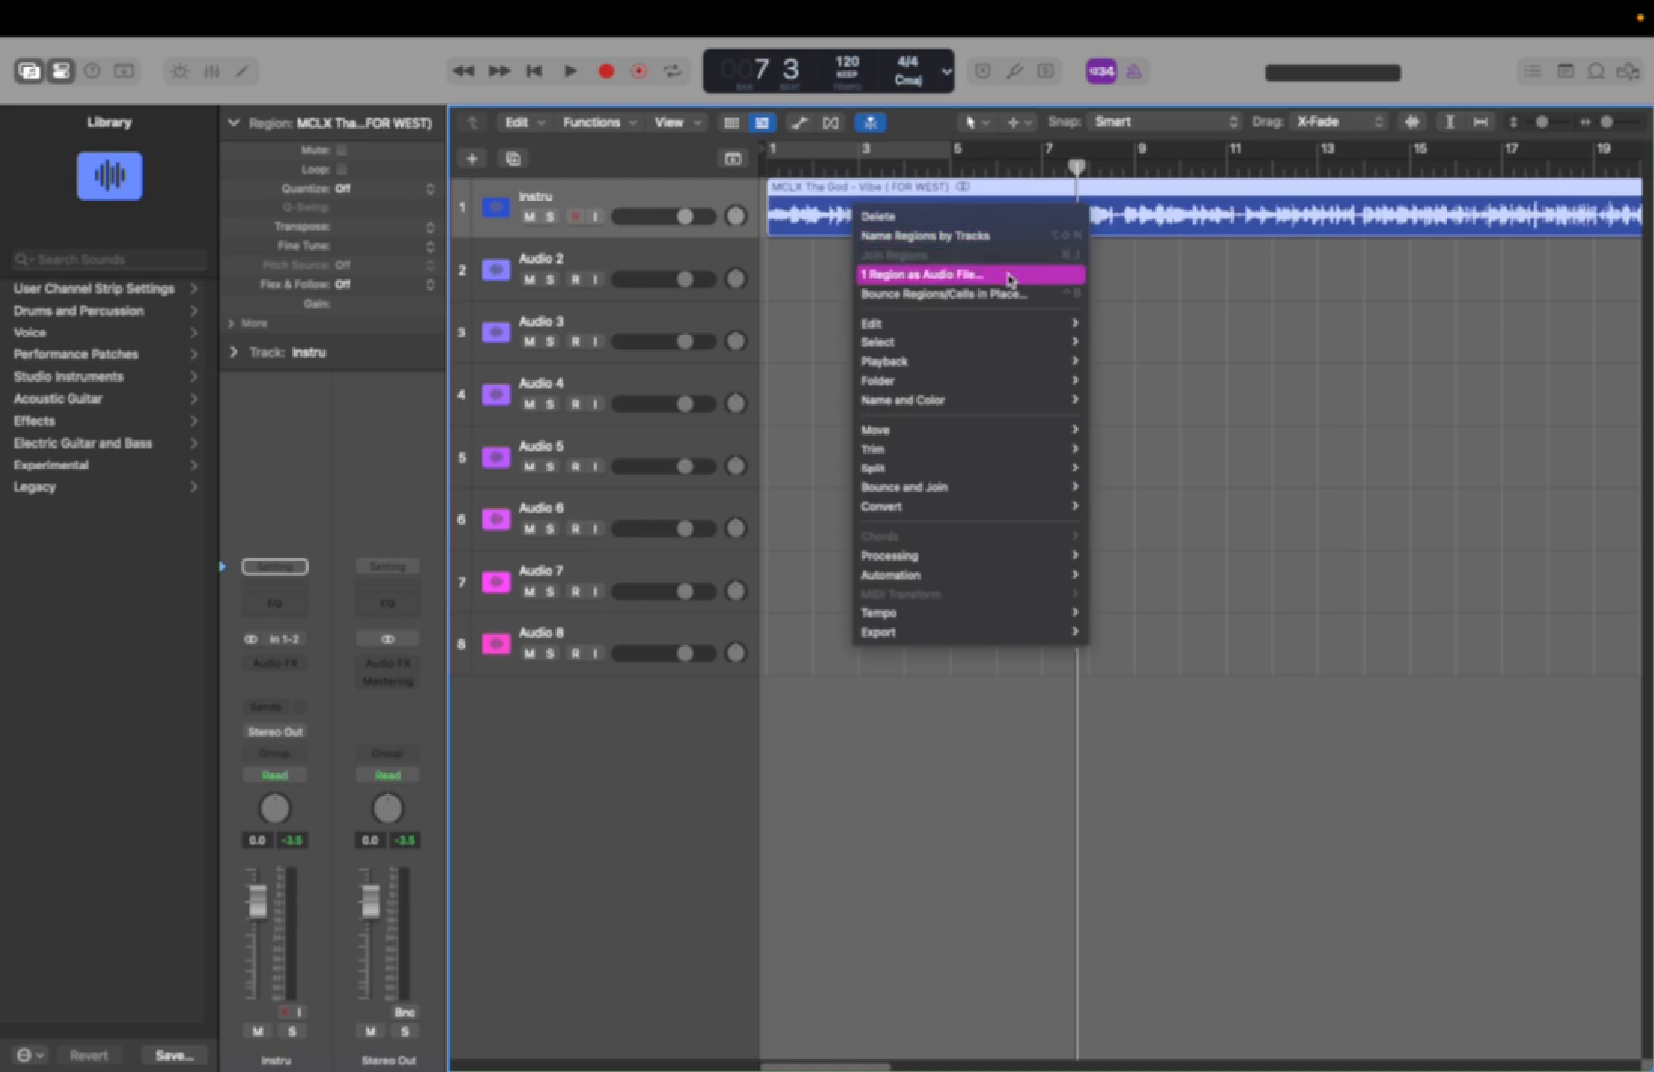
{"action": "left_click", "coordinate": [991, 239]}
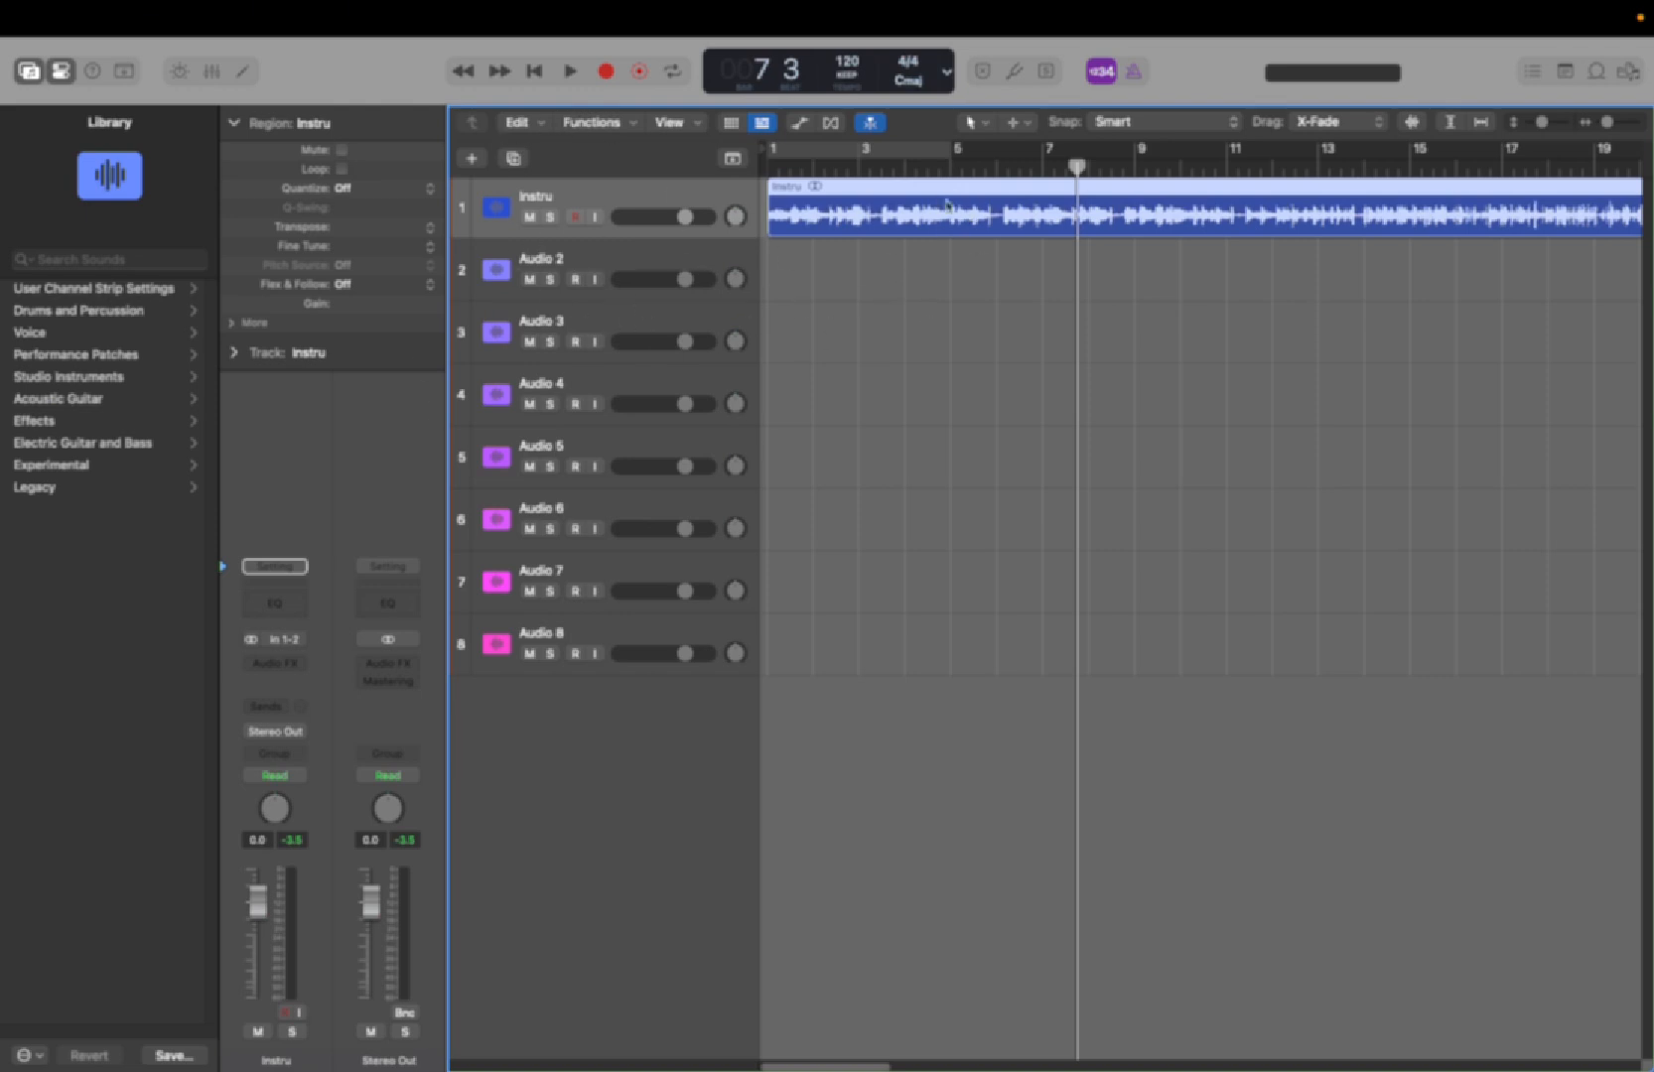
Step: Record-enable the Audio 2 track, record a take of about two bars from the playhead in bar 7, and disarm the track
{"action": "left_click", "coordinate": [576, 280]}
{"action": "left_click", "coordinate": [575, 279]}
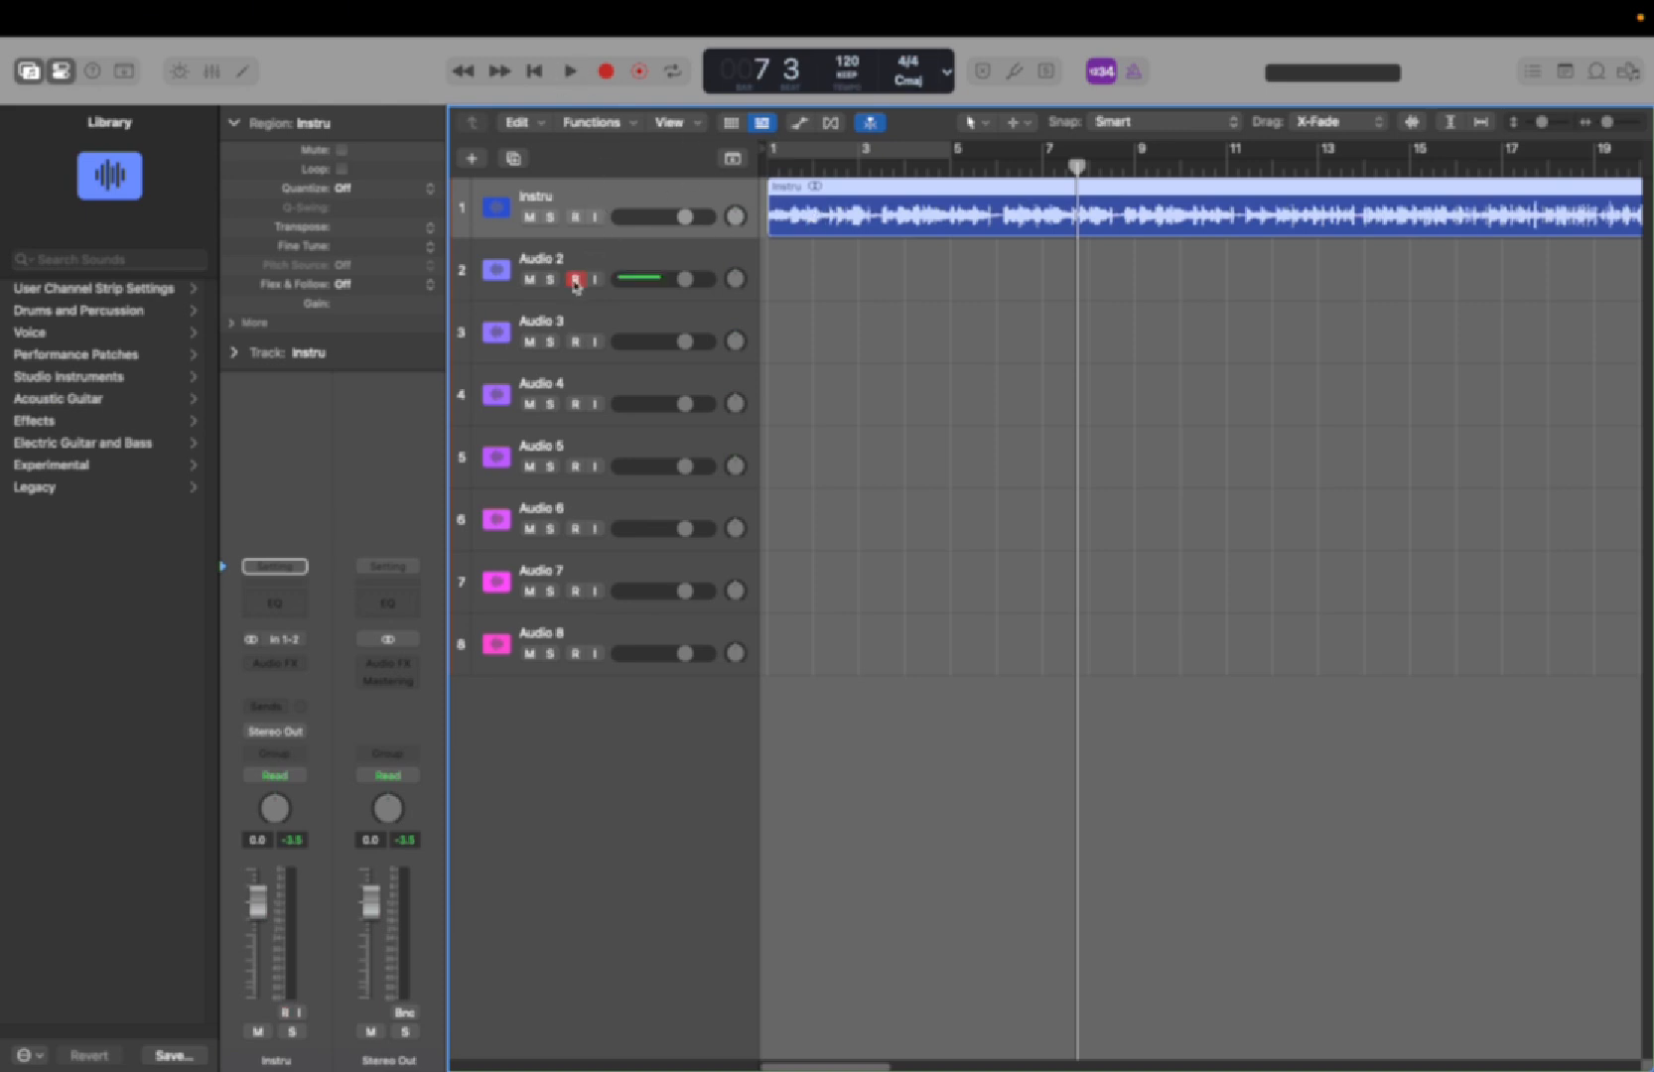
{"action": "left_click", "coordinate": [608, 72]}
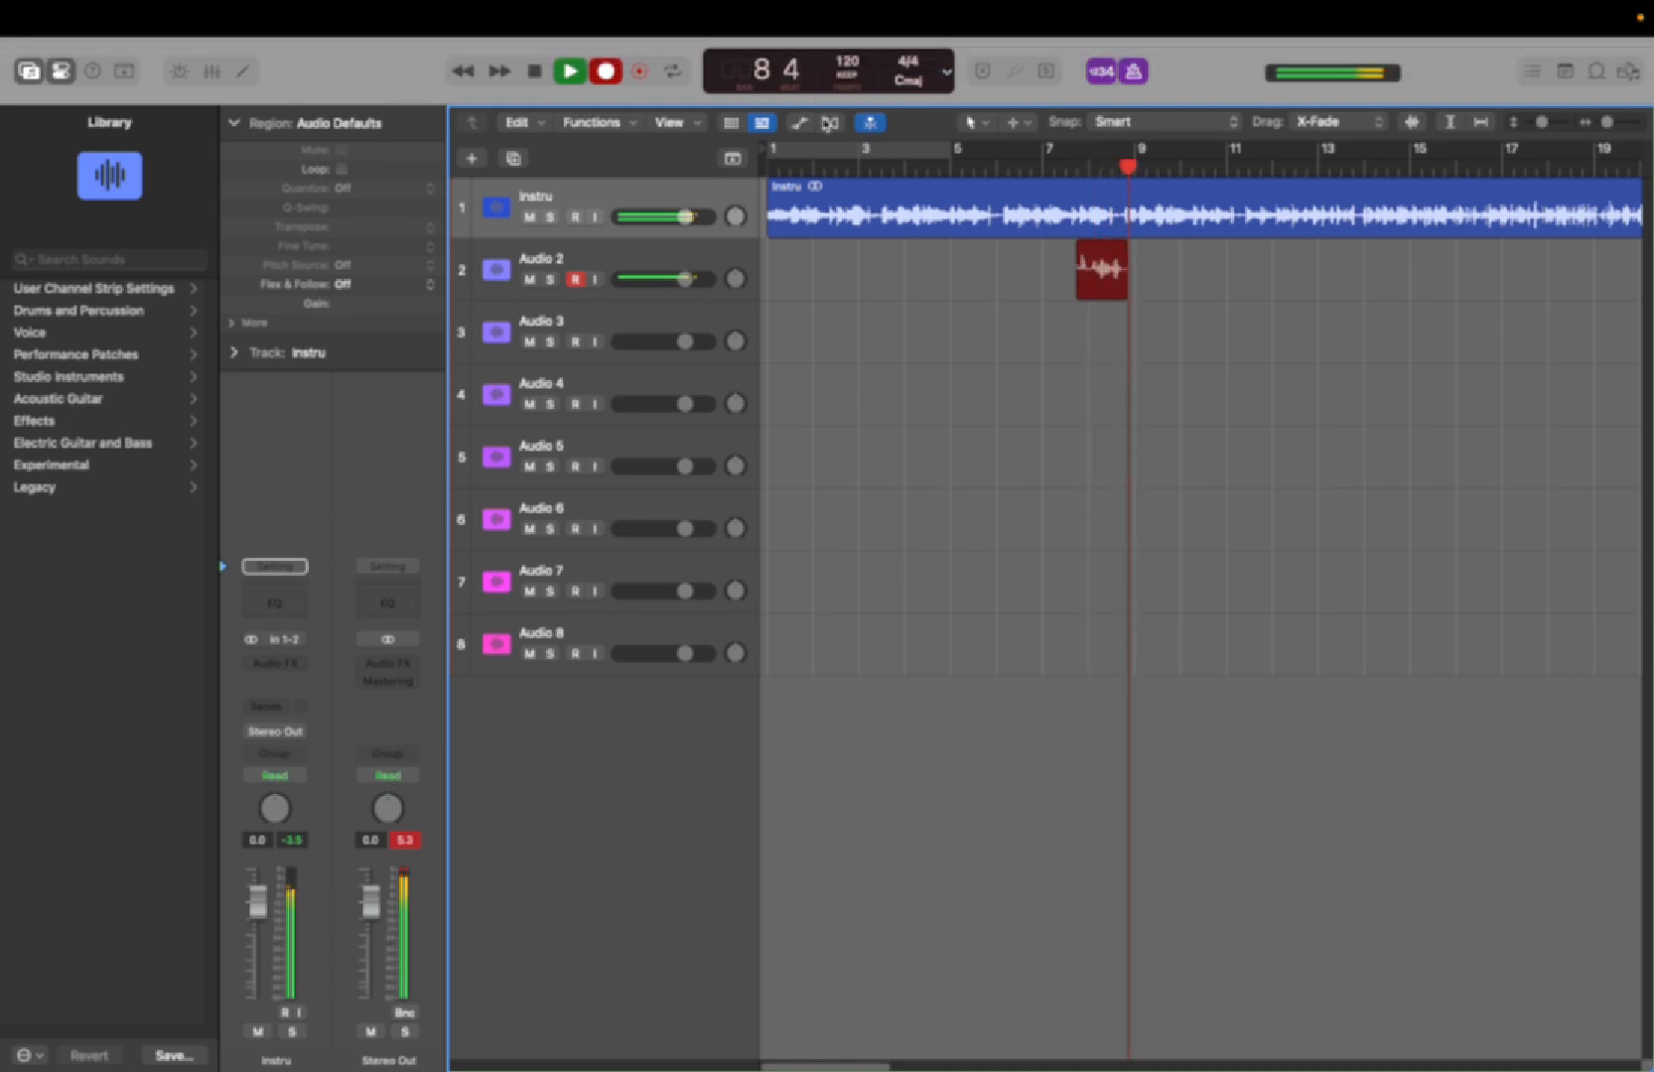
{"action": "left_click", "coordinate": [545, 74]}
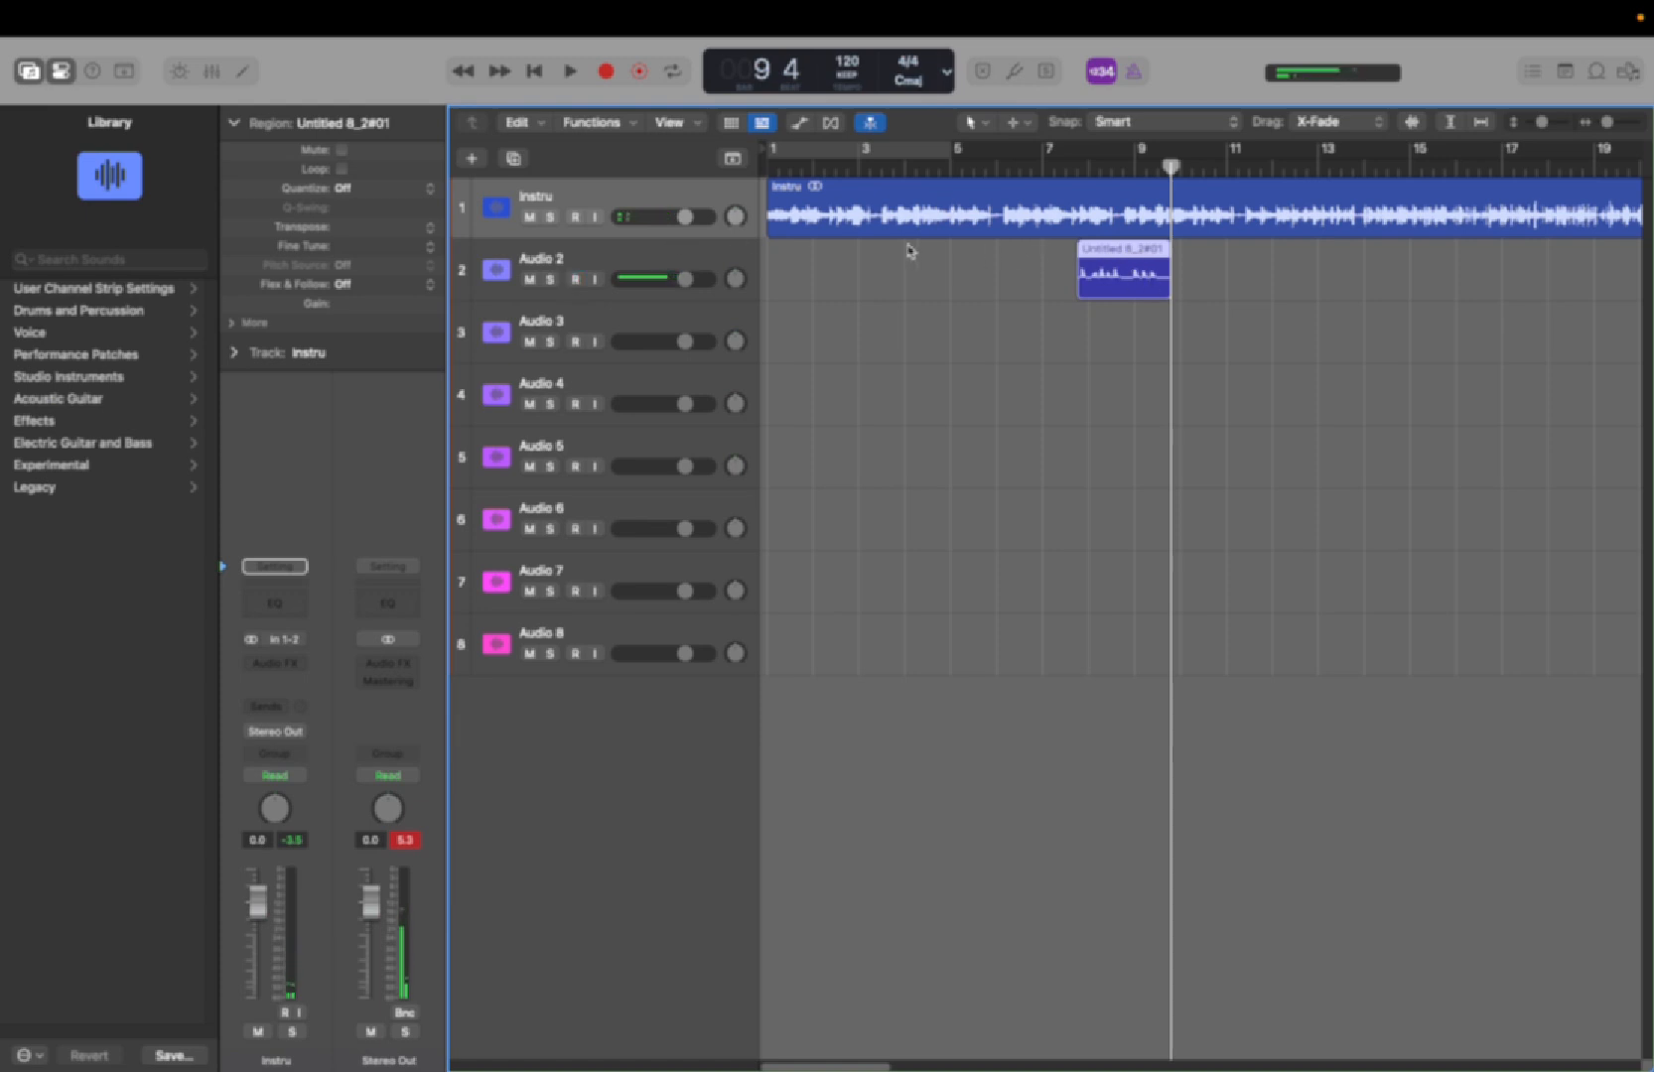
{"action": "left_click", "coordinate": [574, 279]}
{"action": "left_click", "coordinate": [577, 282]}
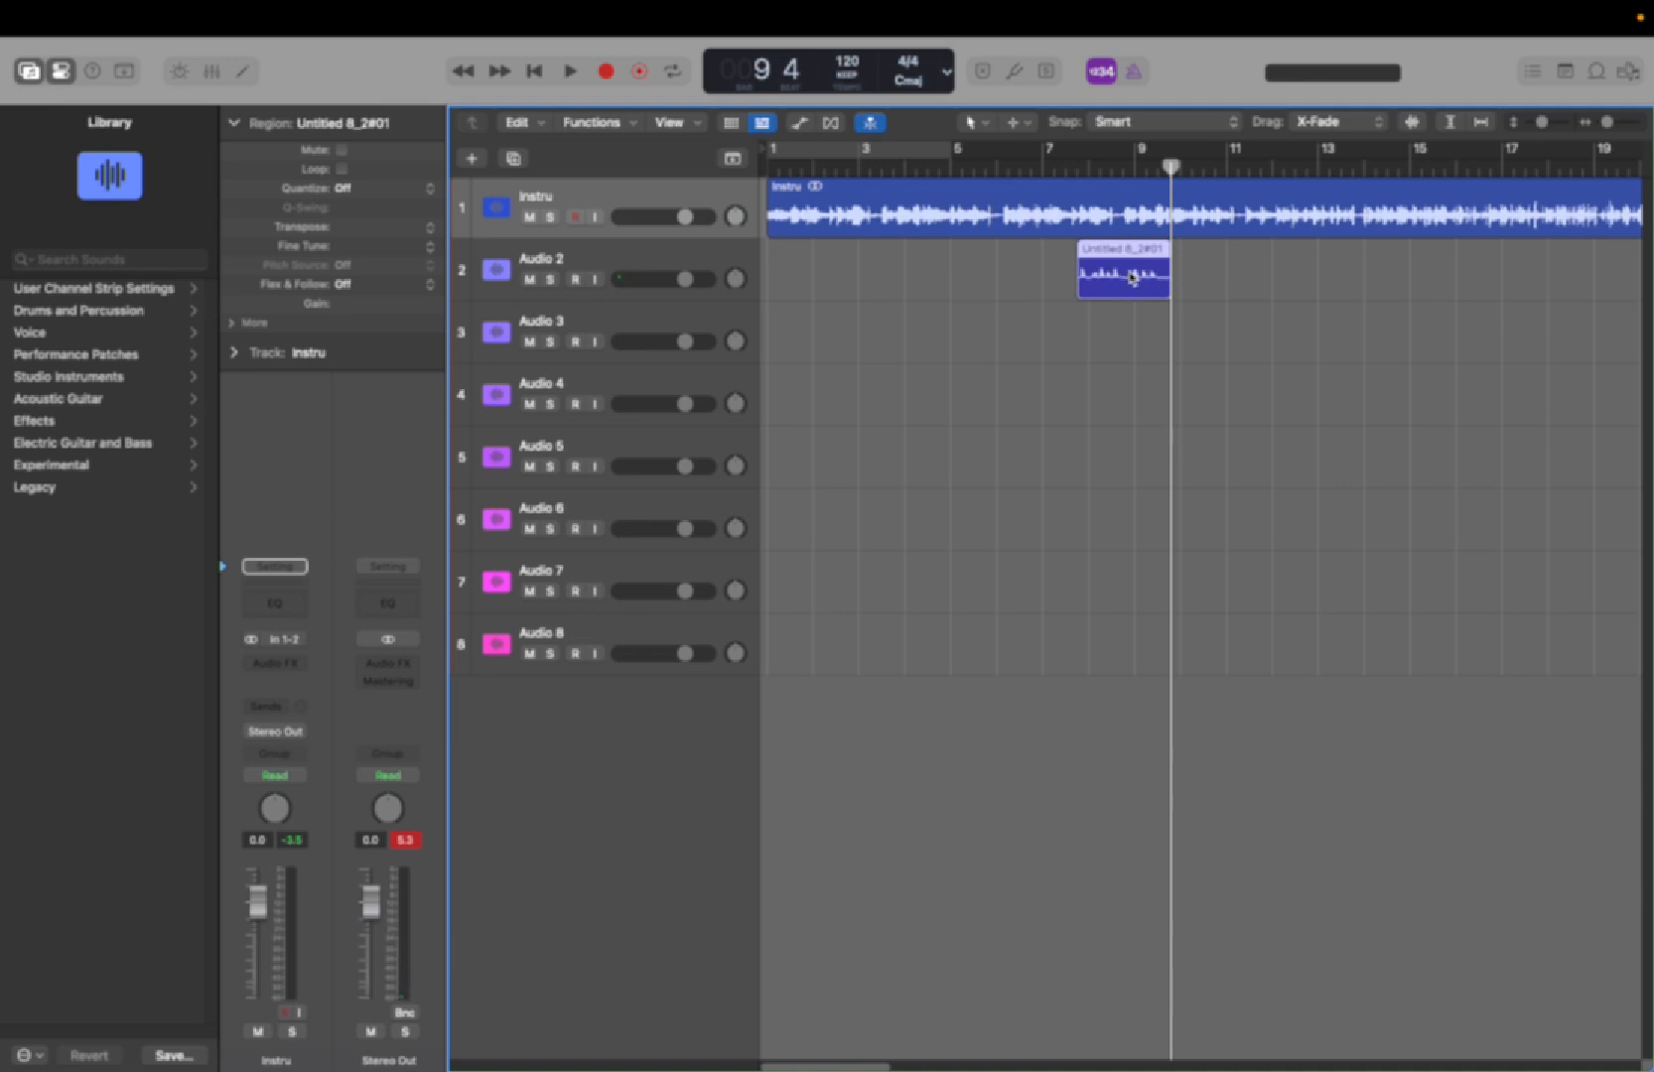
Step: Solo the Audio 2 track and play its recorded region from its start in bar 7
{"action": "left_click", "coordinate": [550, 281]}
{"action": "left_click", "coordinate": [1075, 167]}
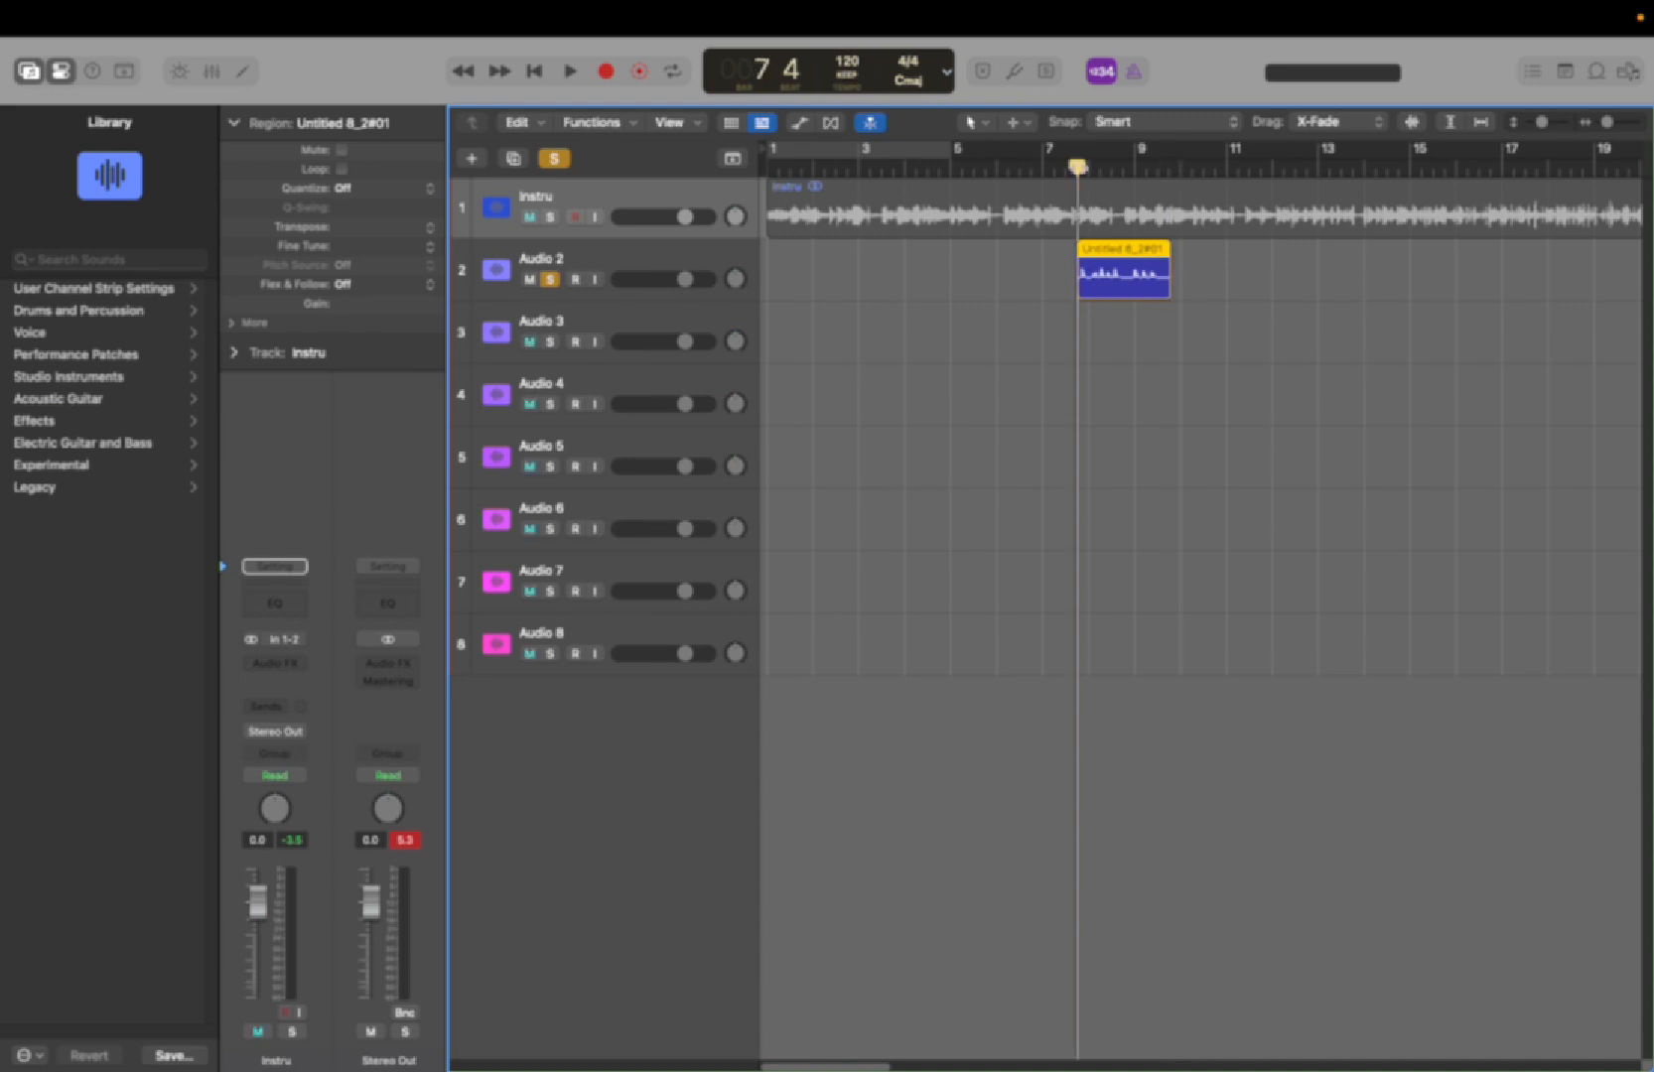
{"action": "key", "text": "space"}
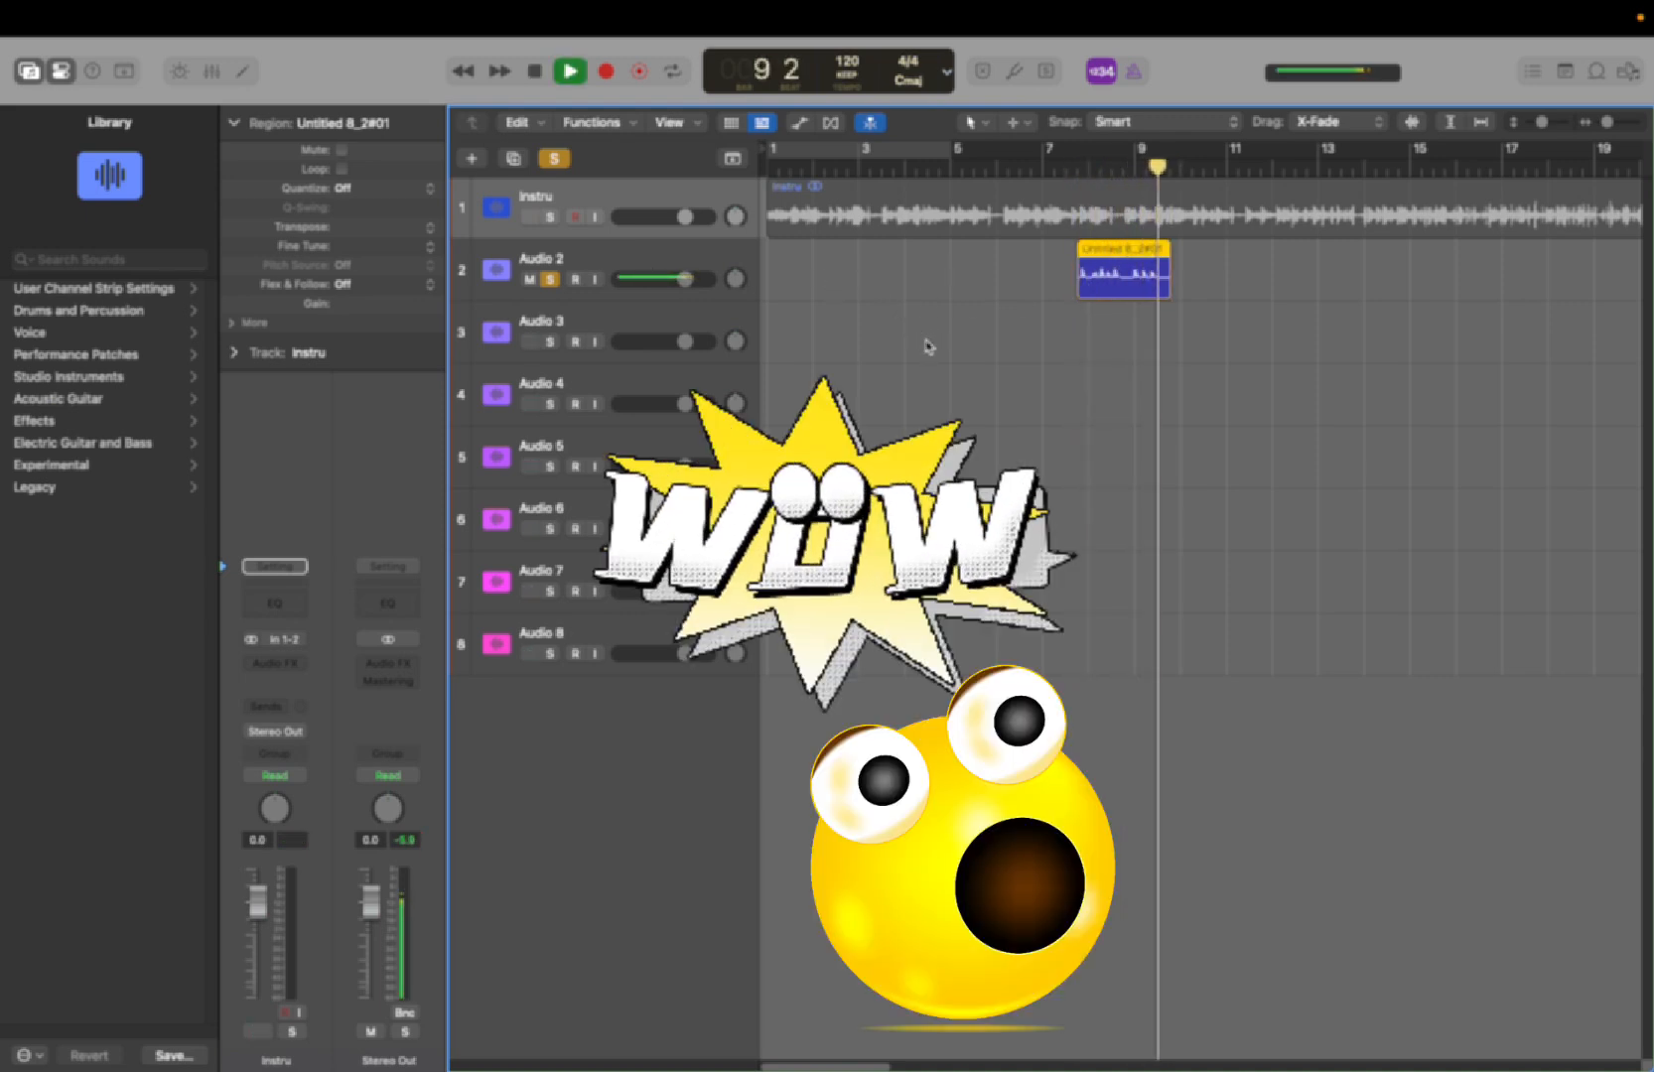
{"action": "key", "text": "space"}
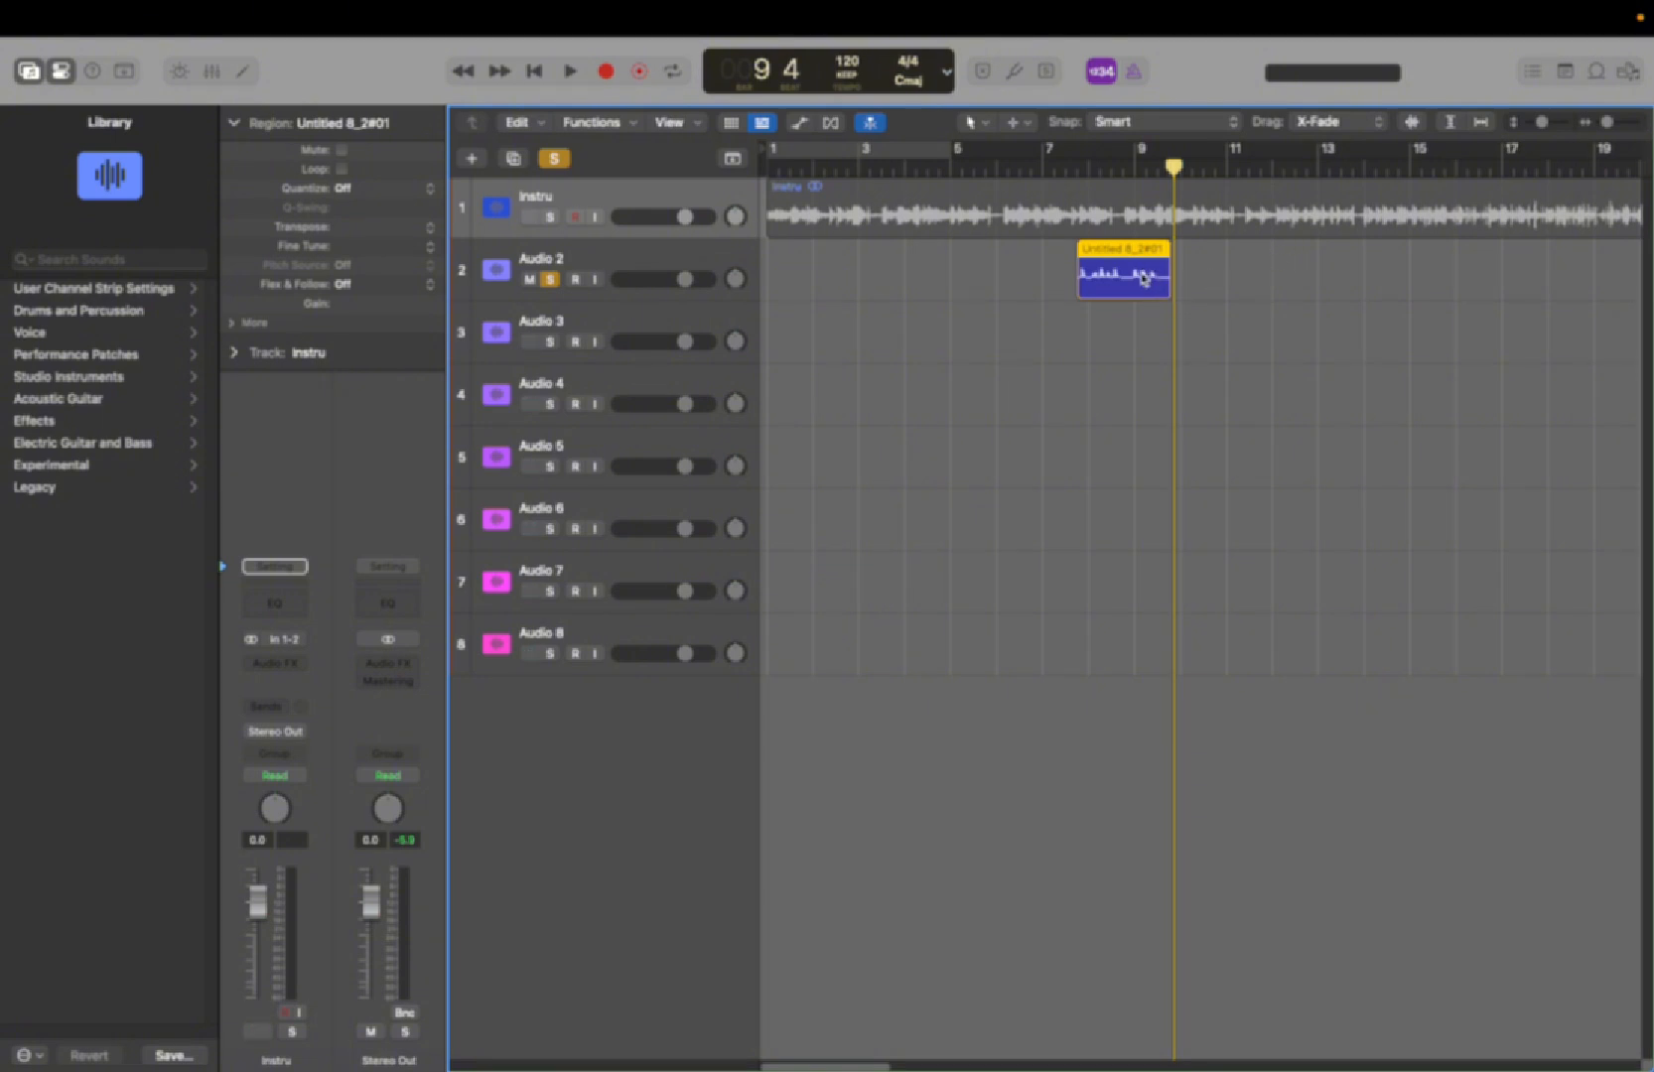
{"action": "key", "text": "space"}
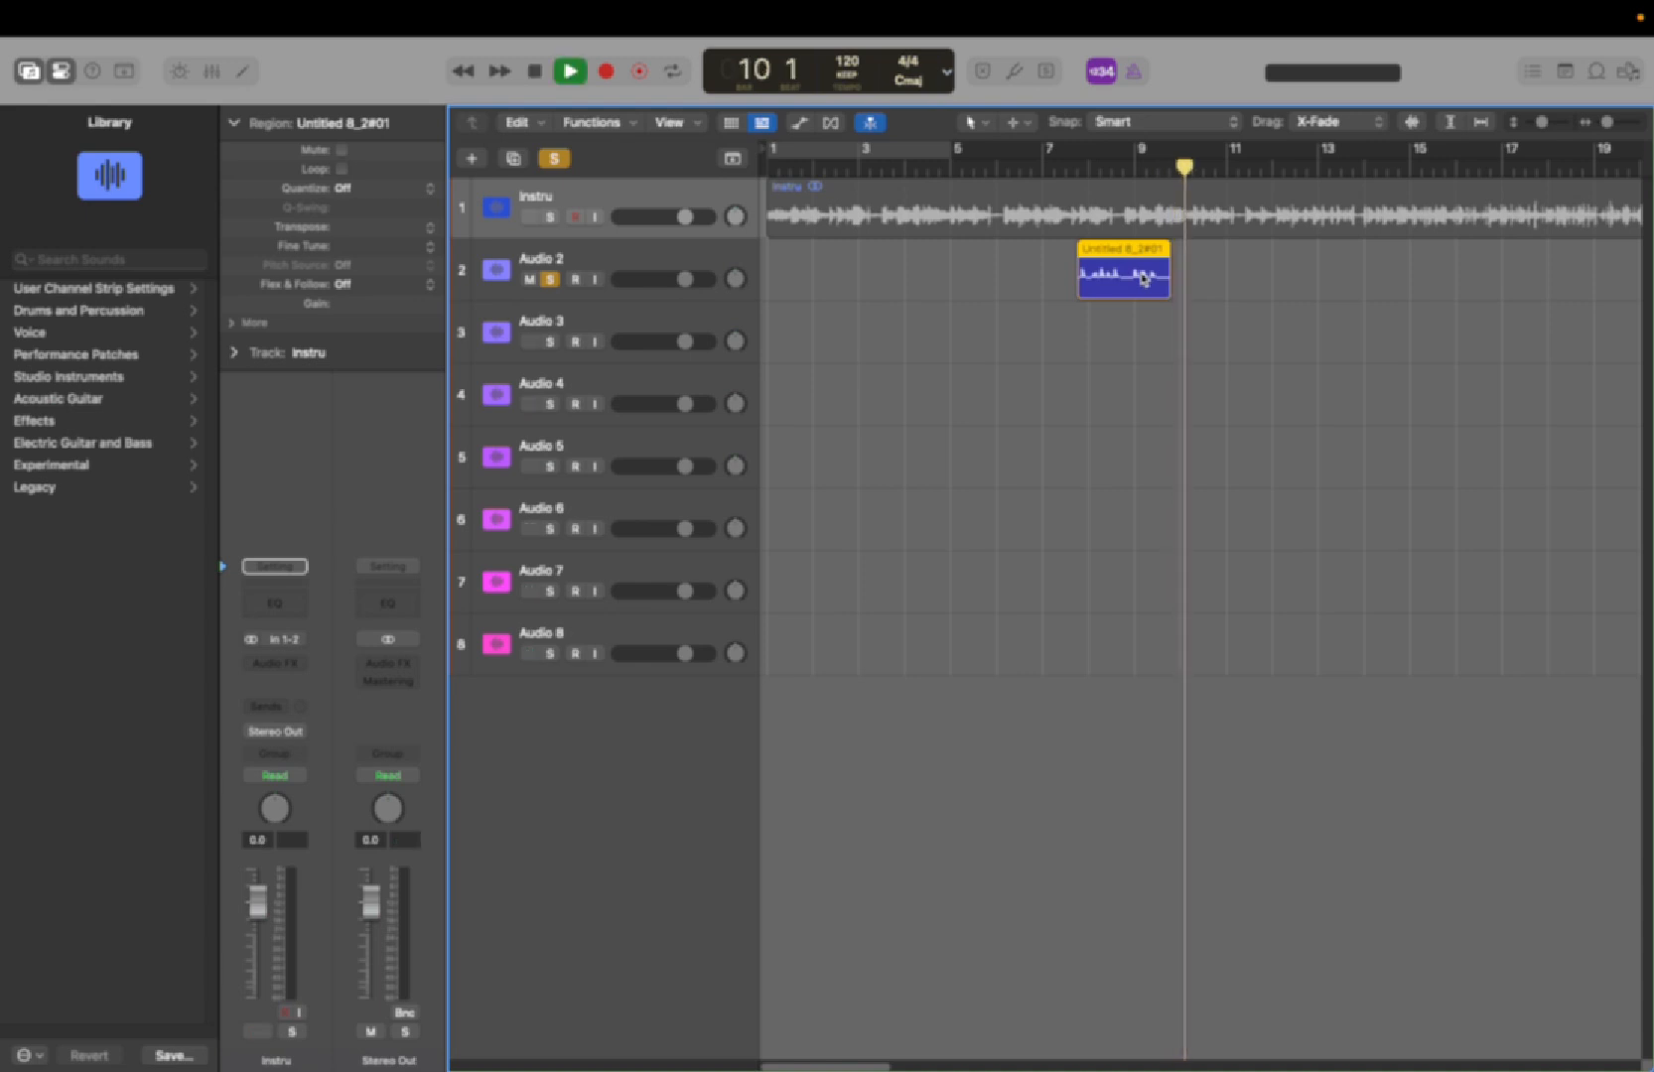
{"action": "key", "text": "space"}
Step: Replay the recorded Audio 2 region from bar 7 and turn off the track's solo
{"action": "left_click", "coordinate": [1144, 279], "text": "shift"}
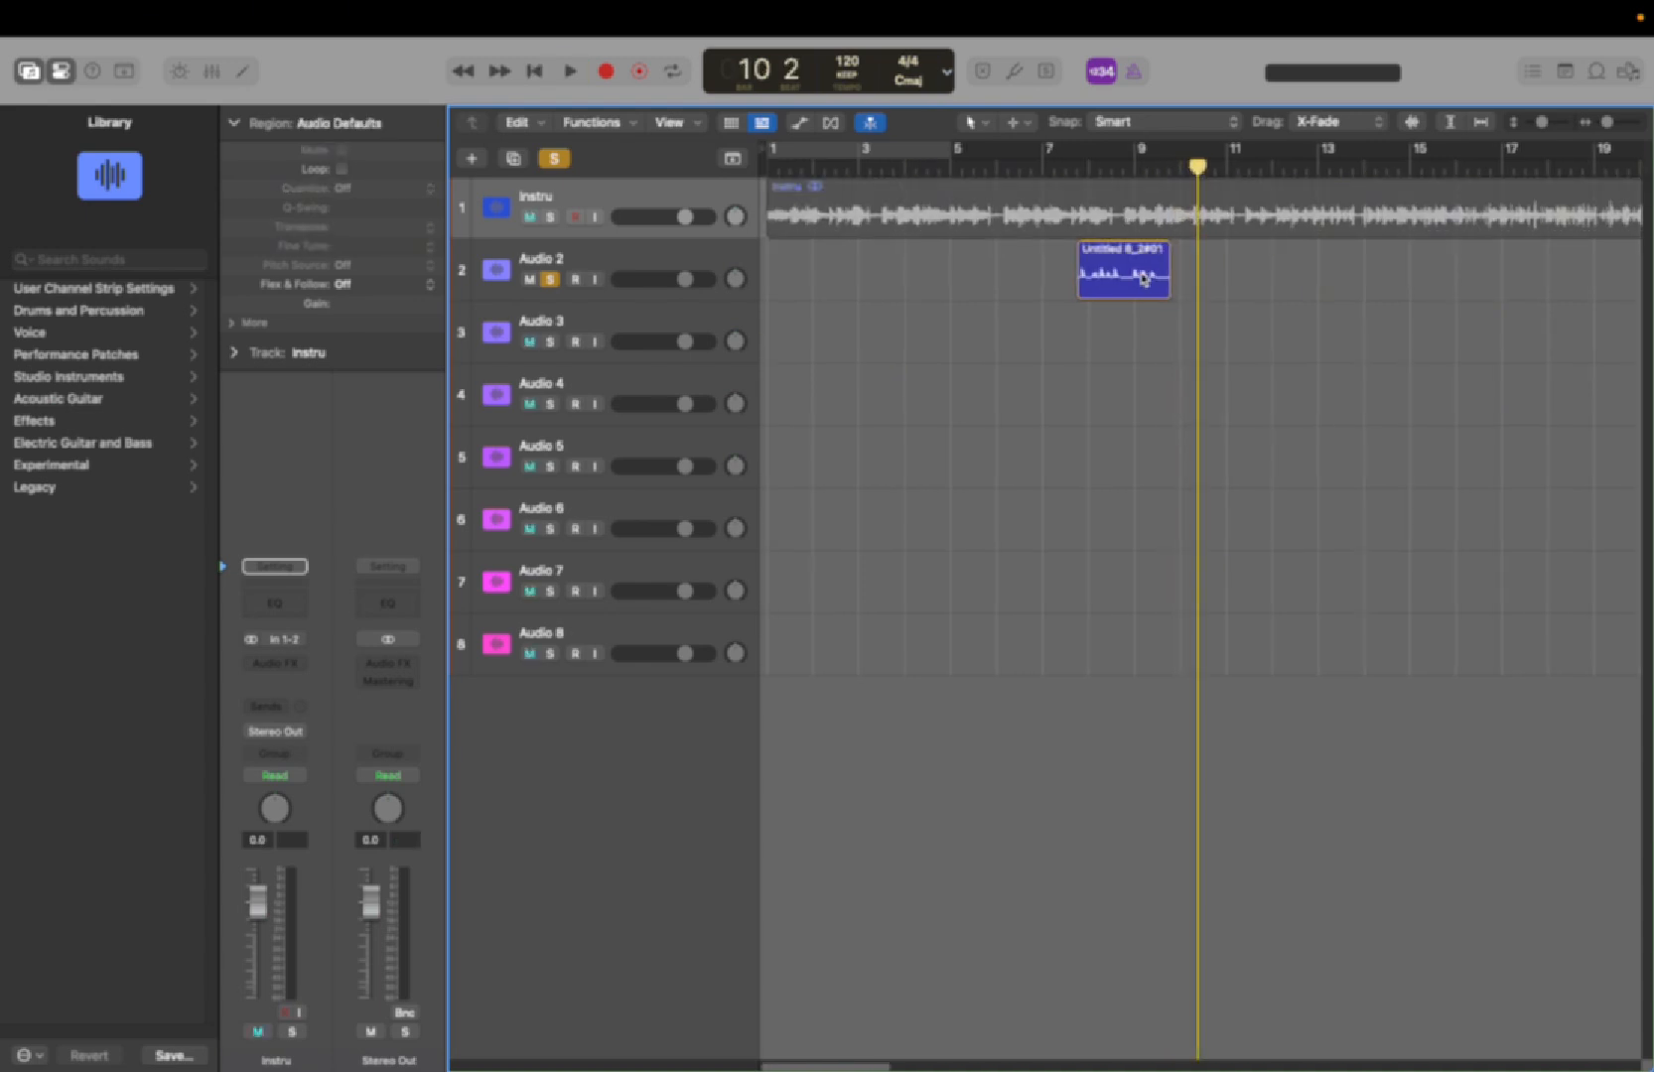
{"action": "left_click", "coordinate": [1077, 169]}
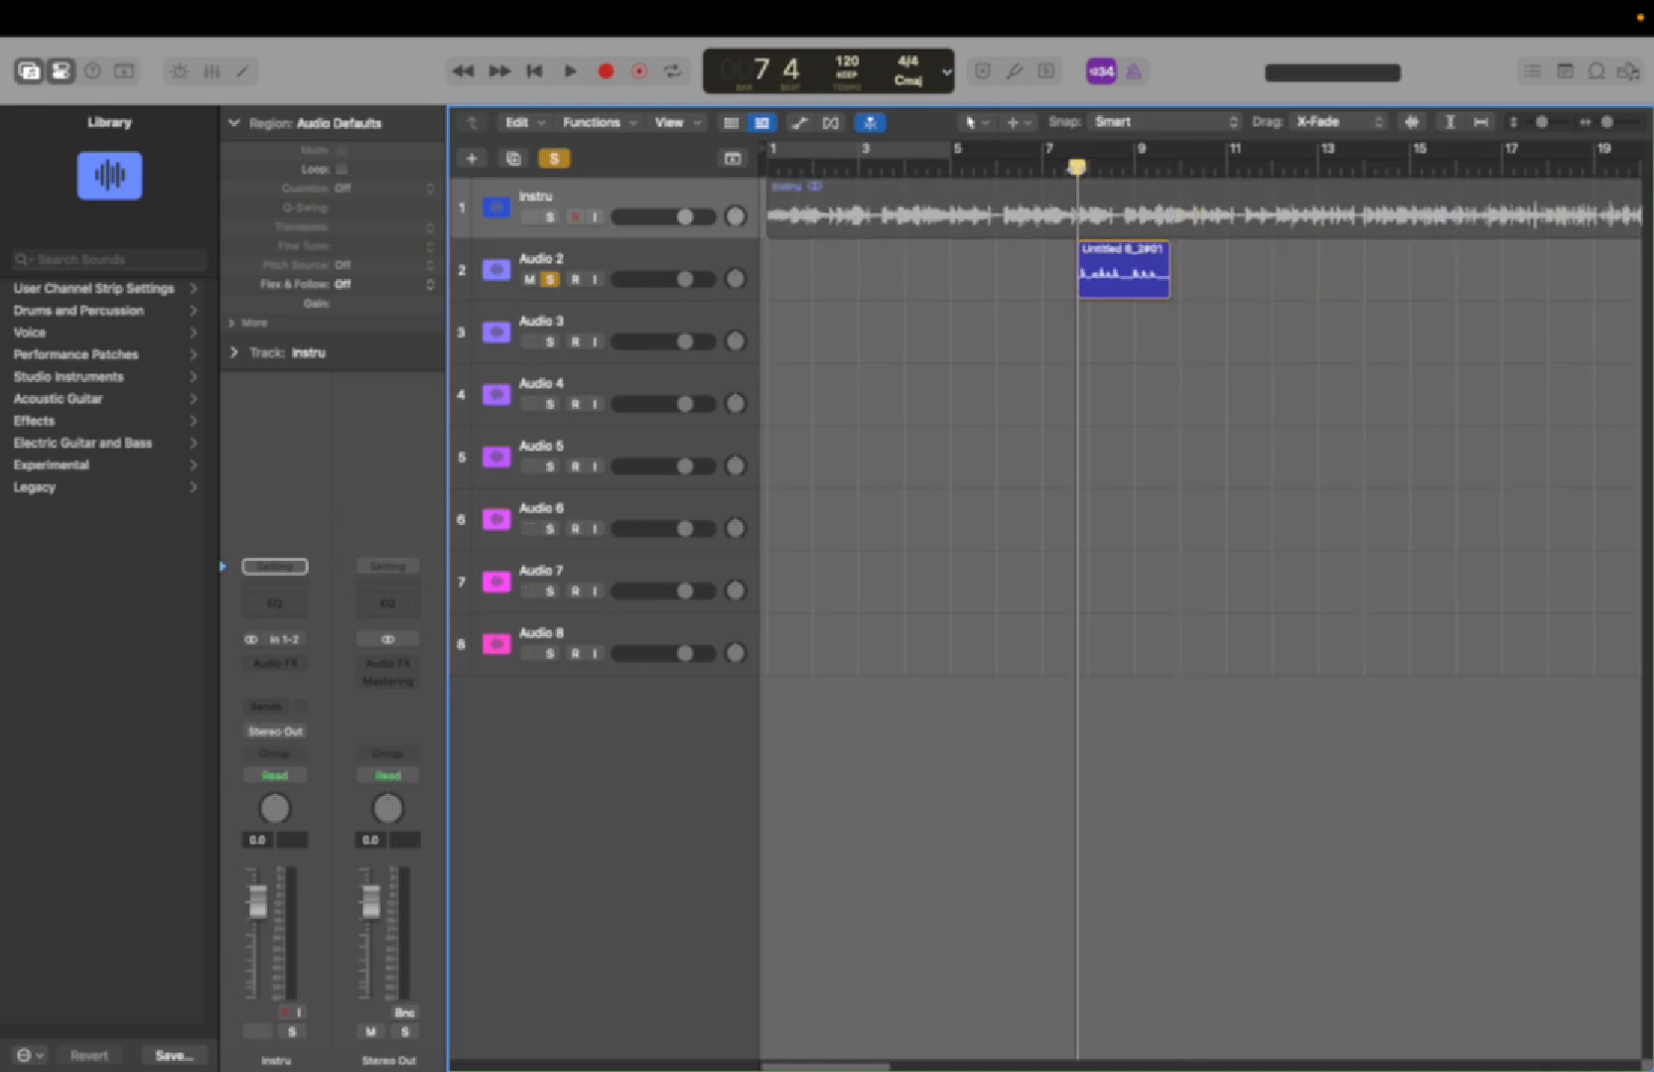
{"action": "key", "text": "space"}
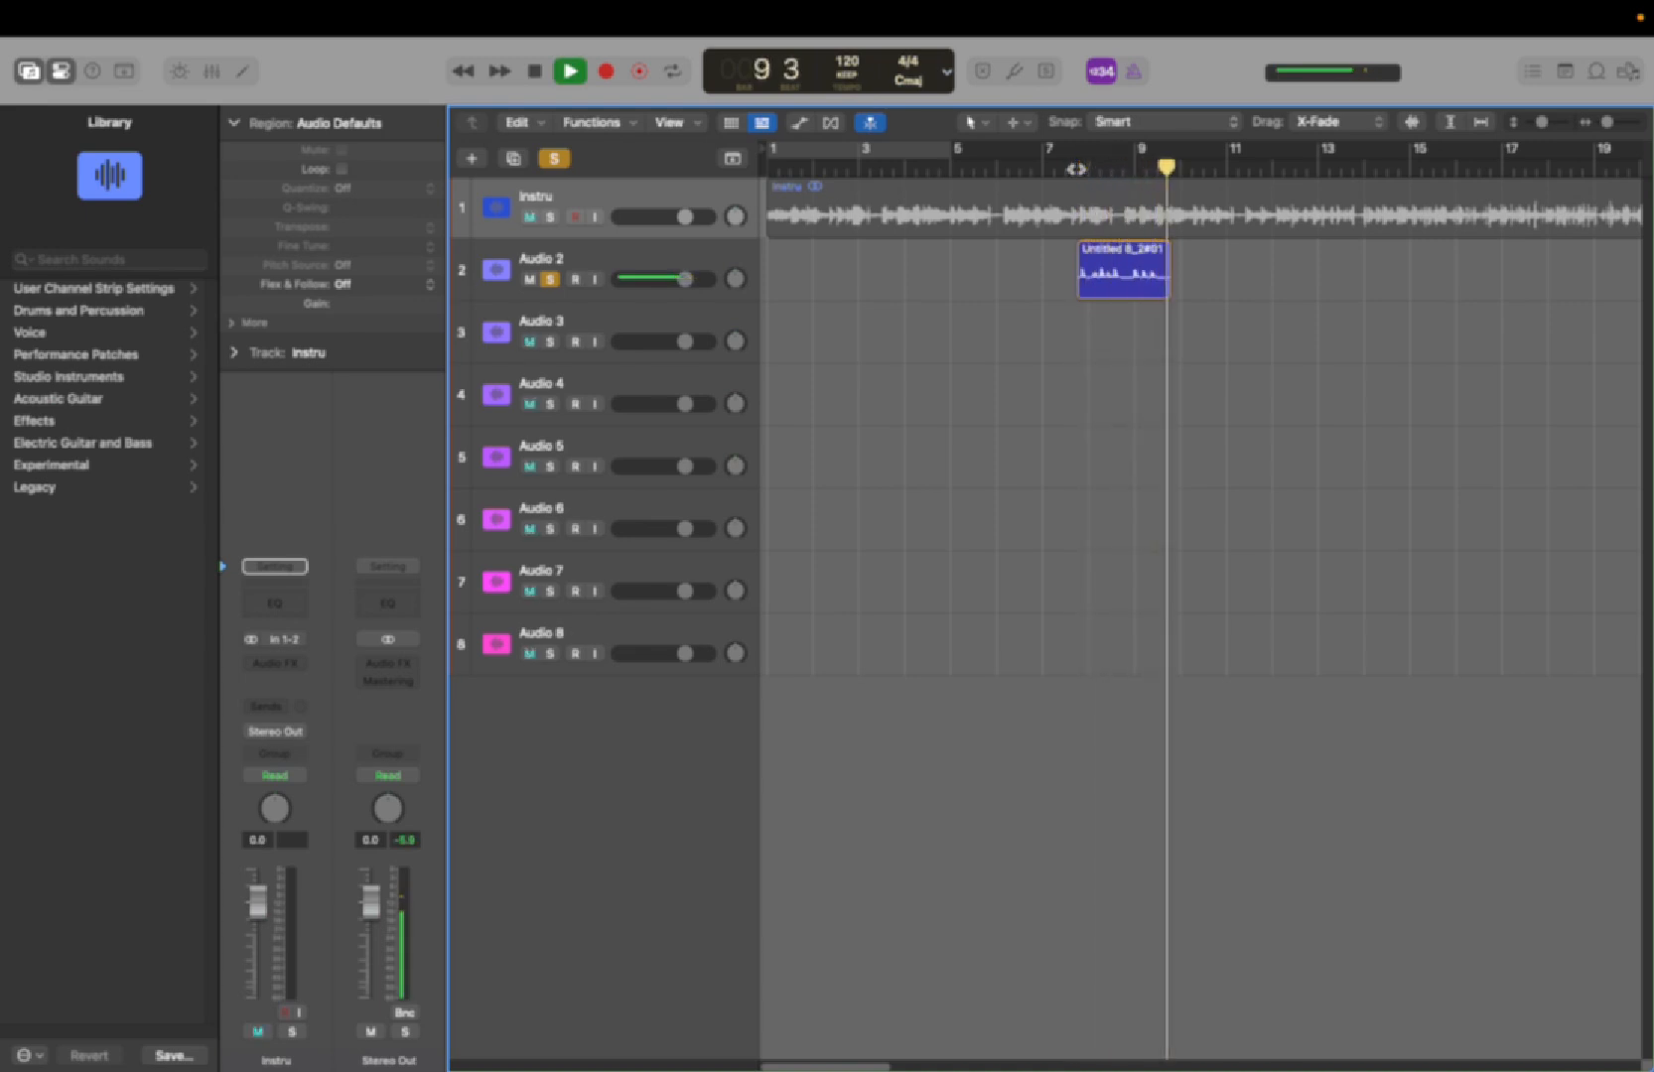
{"action": "key", "text": "space"}
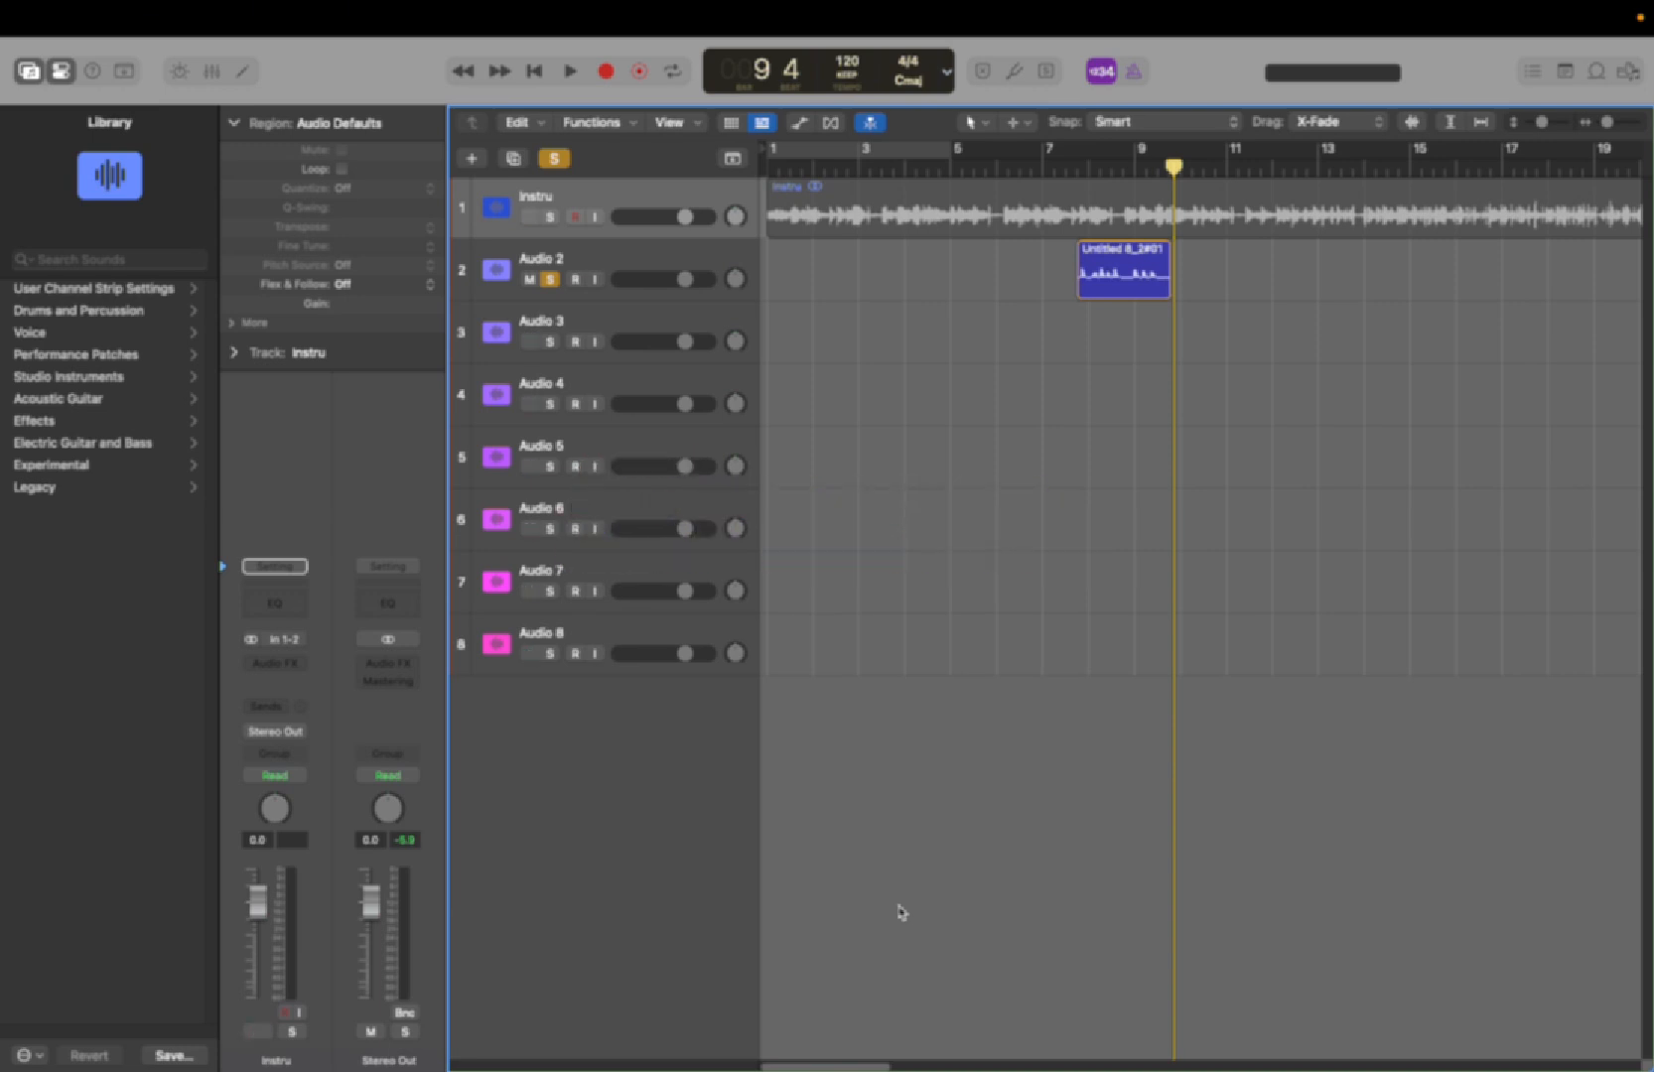
{"action": "left_click", "coordinate": [550, 280]}
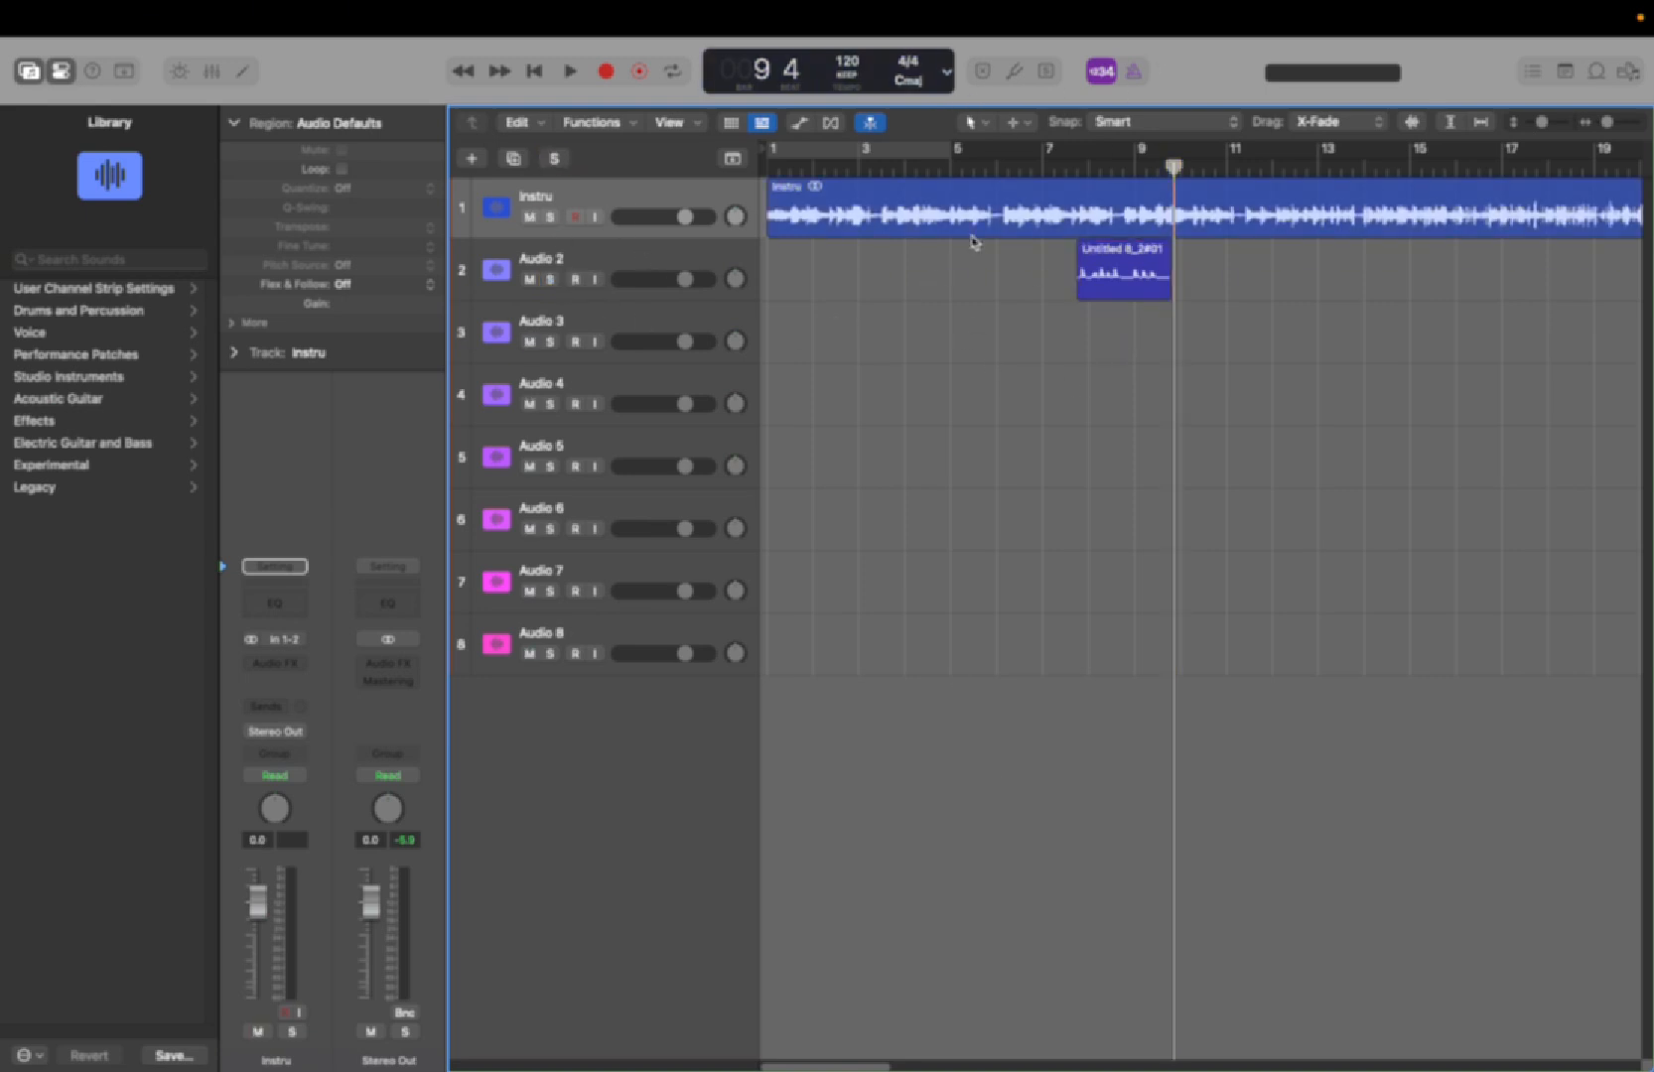
Step: Examine the Save As options for organizing the project and copying files into it, and close the dialog without saving
{"action": "left_click", "coordinate": [144, 20]}
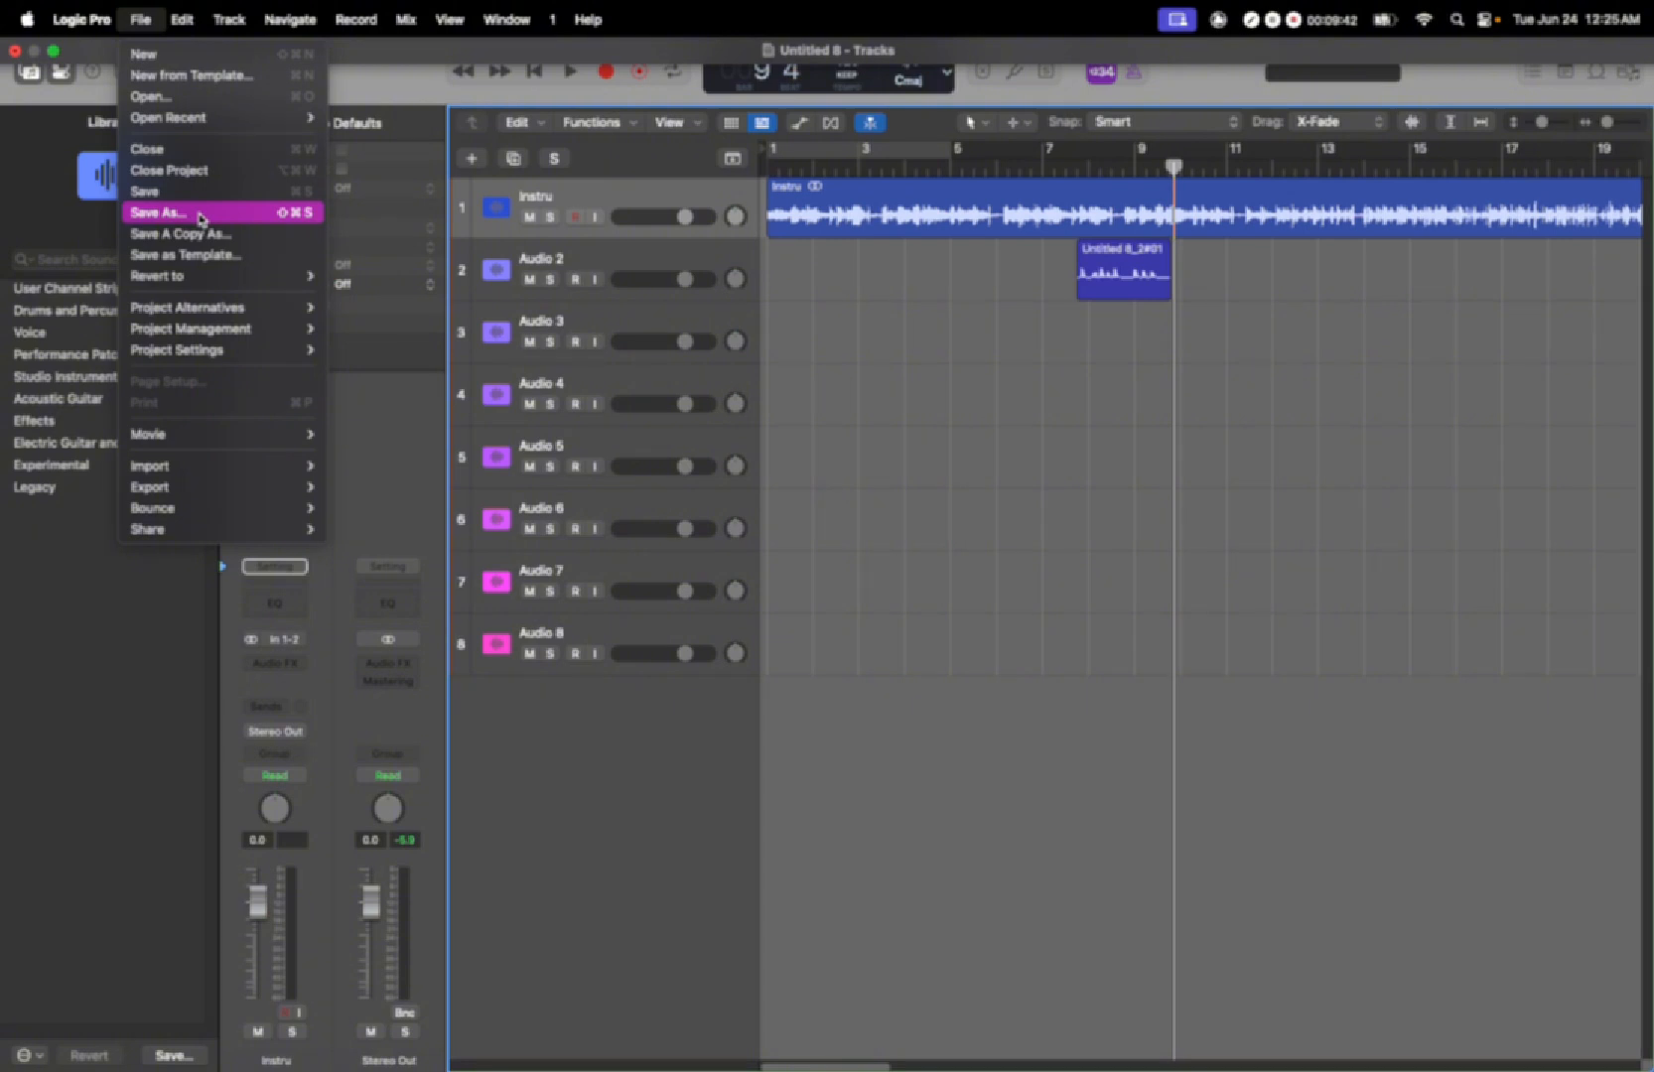
{"action": "left_click", "coordinate": [183, 214]}
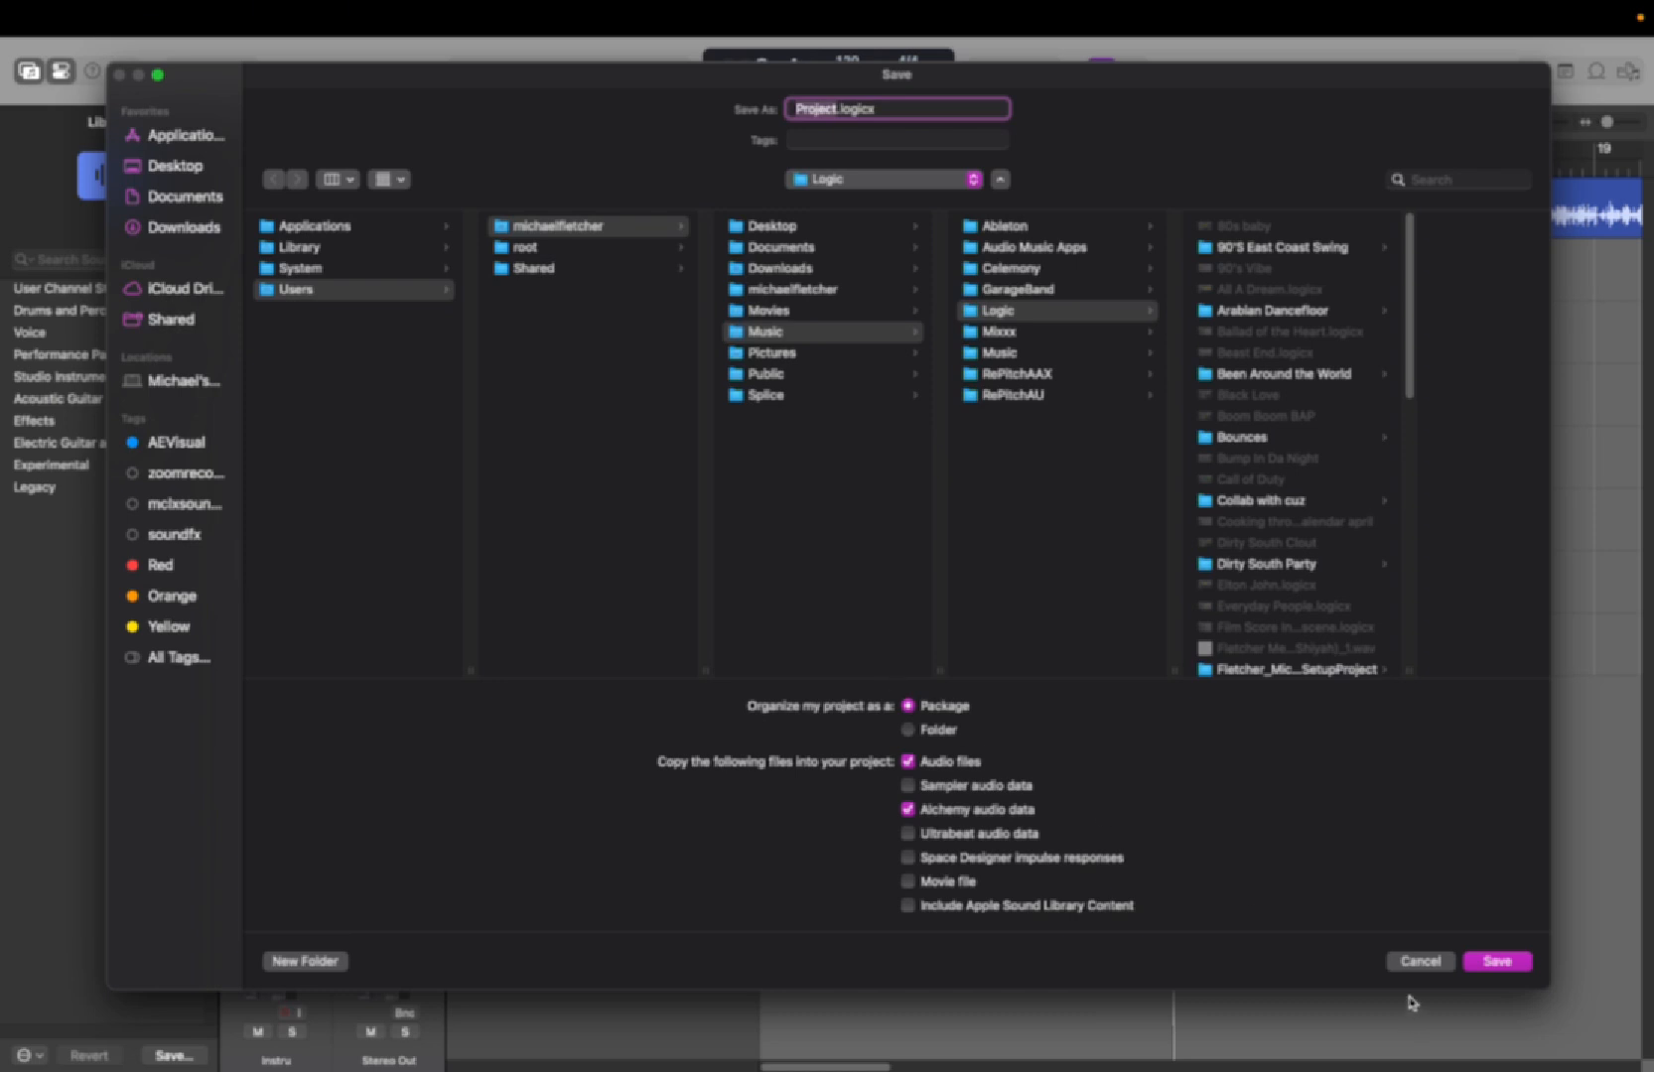
{"action": "left_click", "coordinate": [1421, 960]}
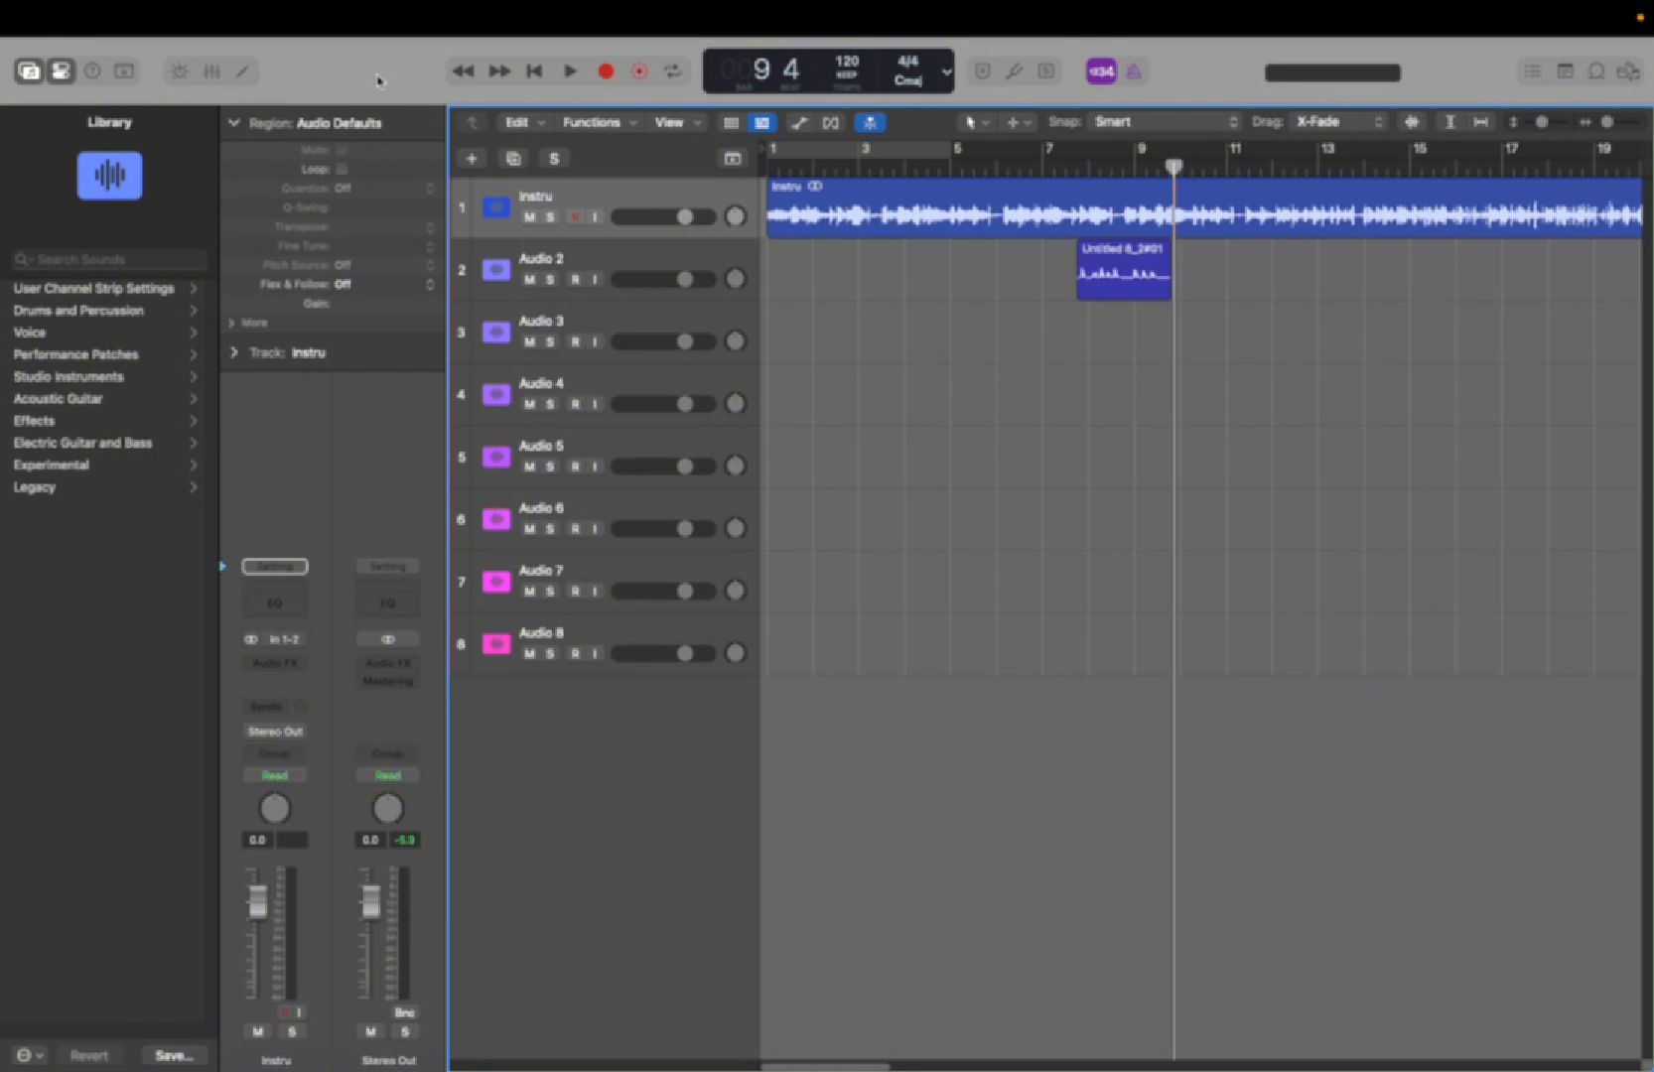
{"action": "mouse_move", "coordinate": [1148, 4]}
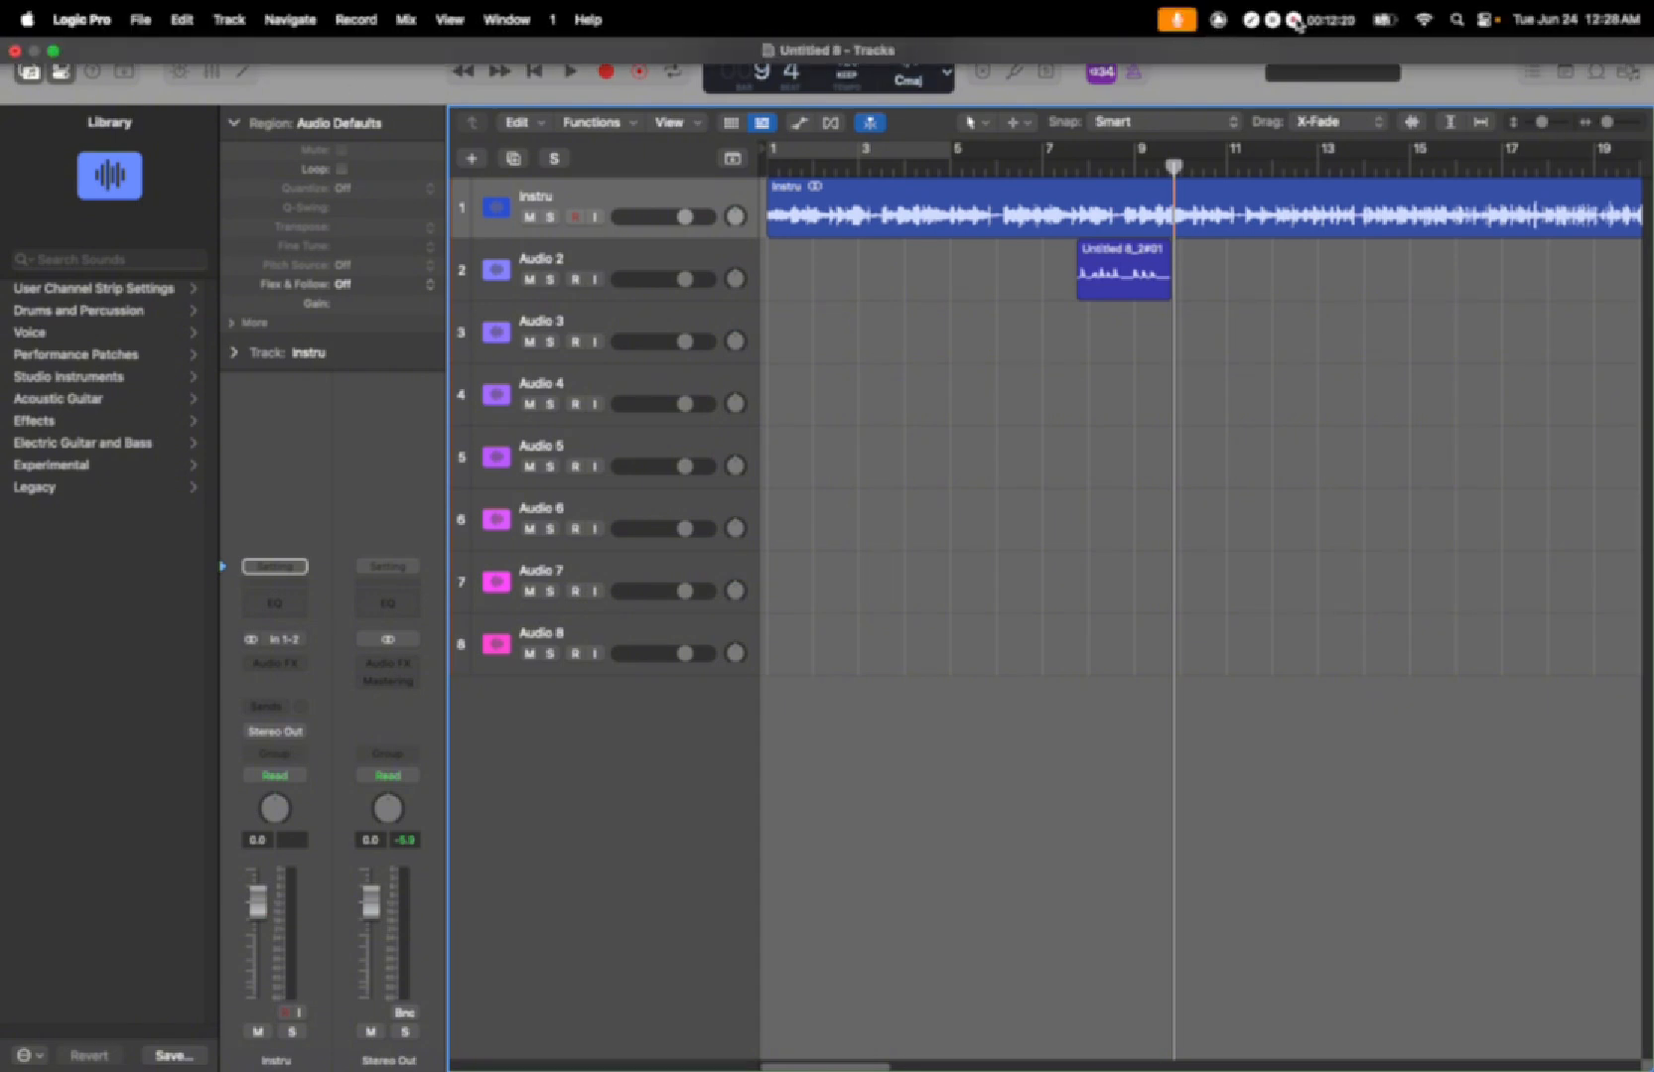